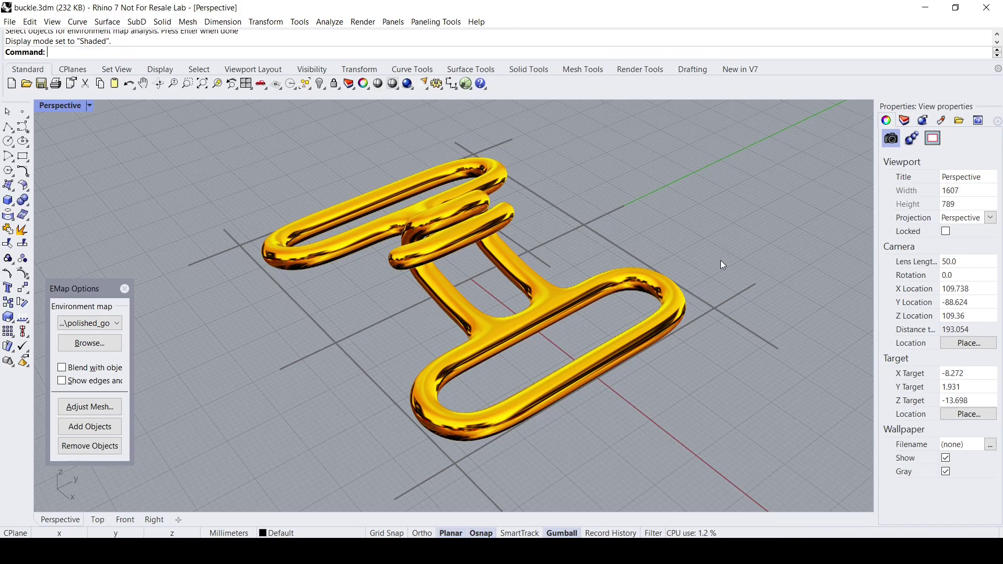
Step: Delete the gold buckle models, leaving only the reference lines, and close the environment map options
right_drag(607, 290, 575, 276)
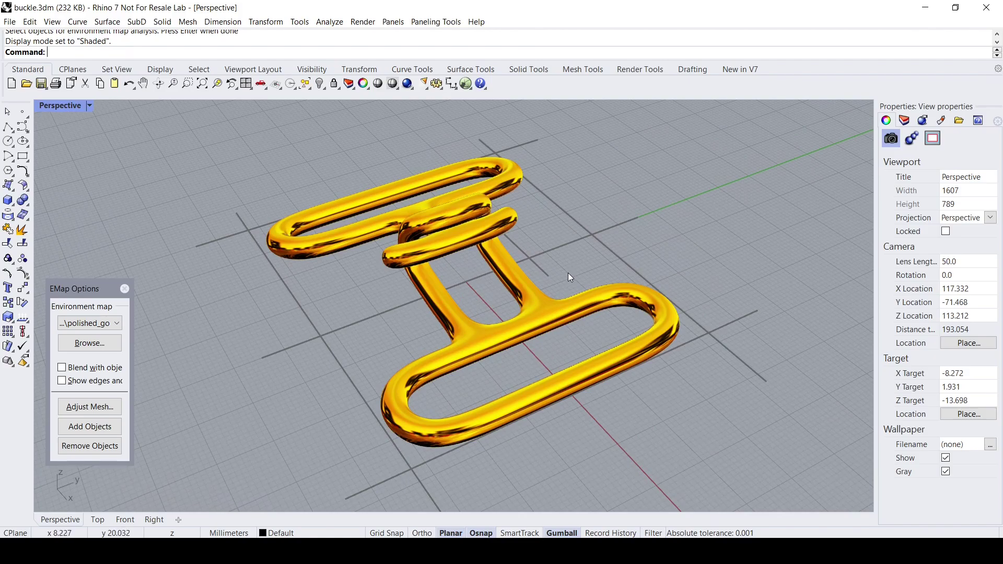
key(Home)
key(Home)
key(End)
key(End)
click(558, 306)
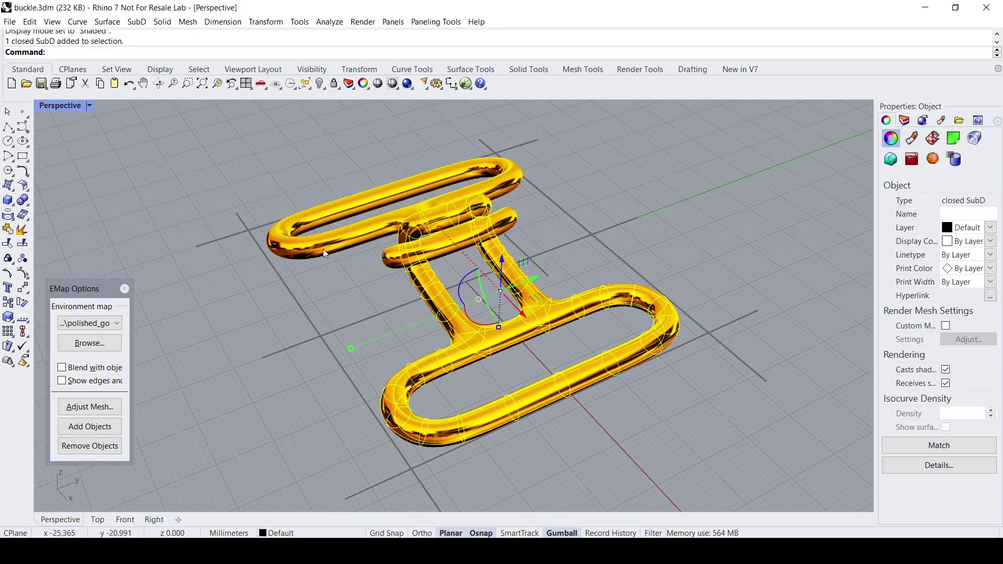
key(Delete)
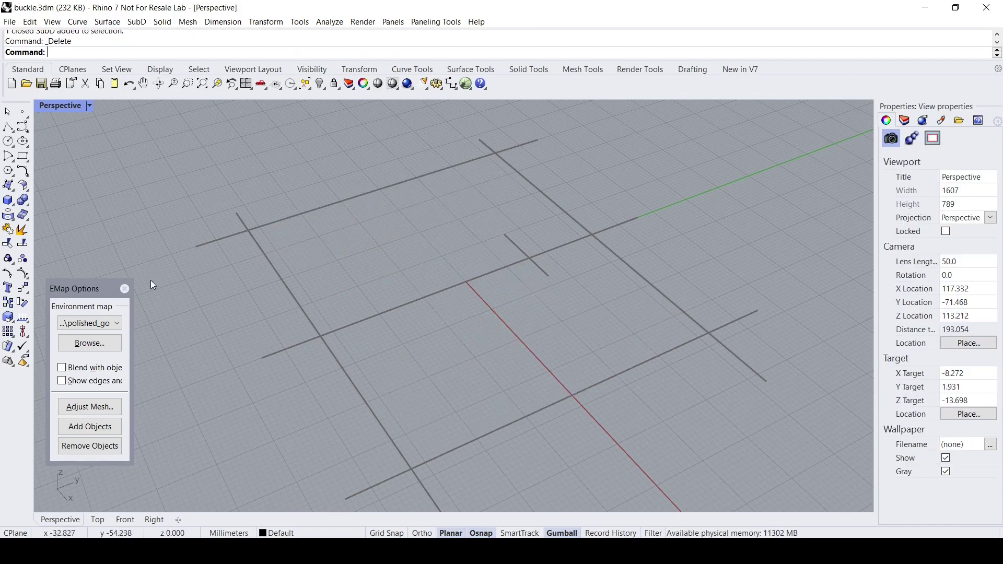
click(124, 290)
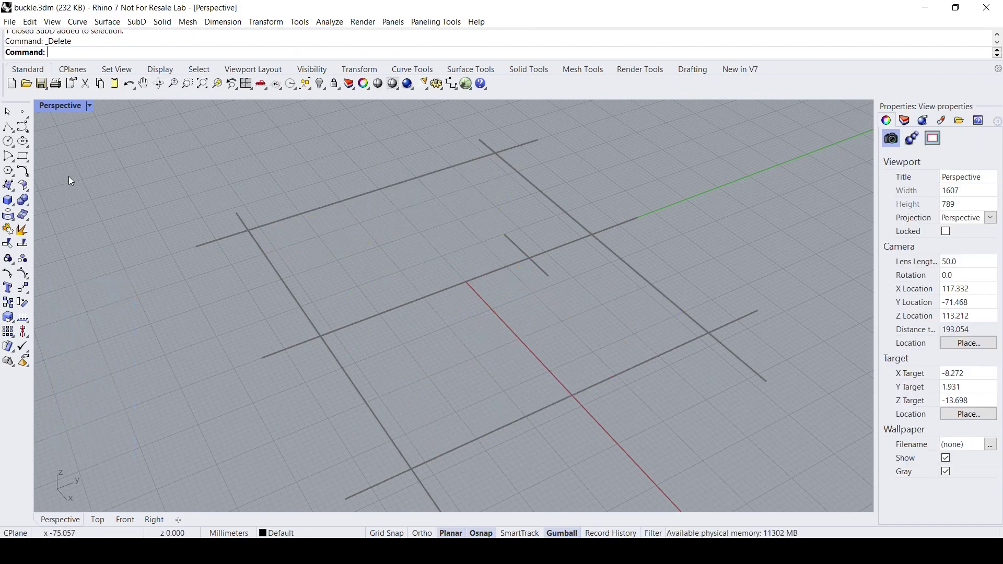
Step: Switch from the Perspective view to the Top view of the reference lines
double_click(42, 105)
double_click(46, 107)
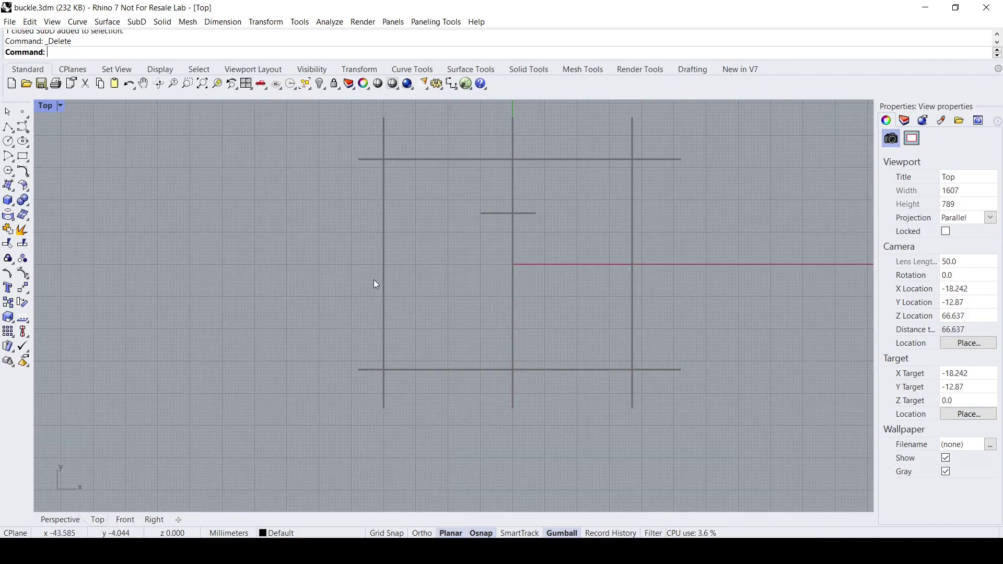
scroll(376, 285, up, 2)
right_drag(403, 294, 341, 333)
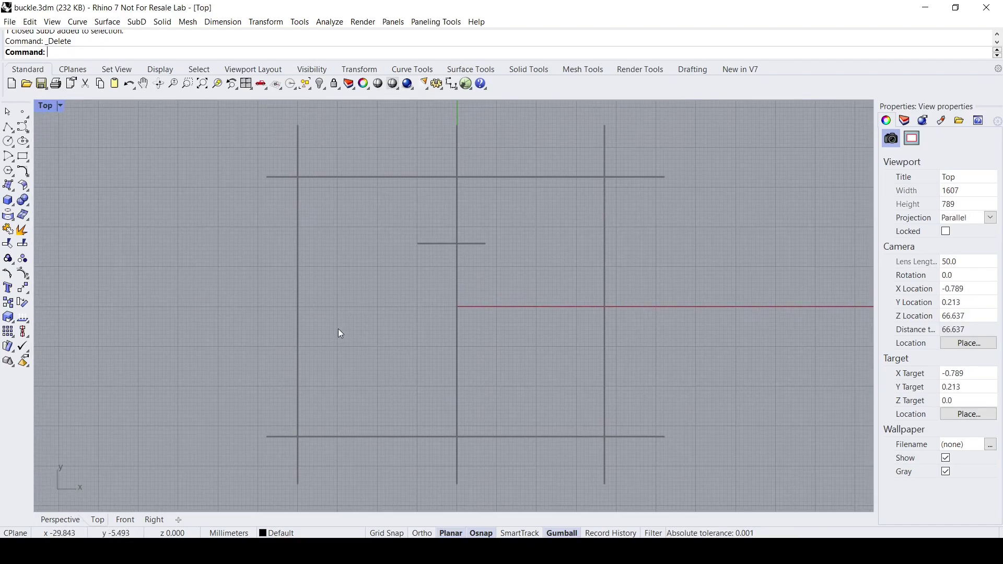
scroll(343, 310, up, 2)
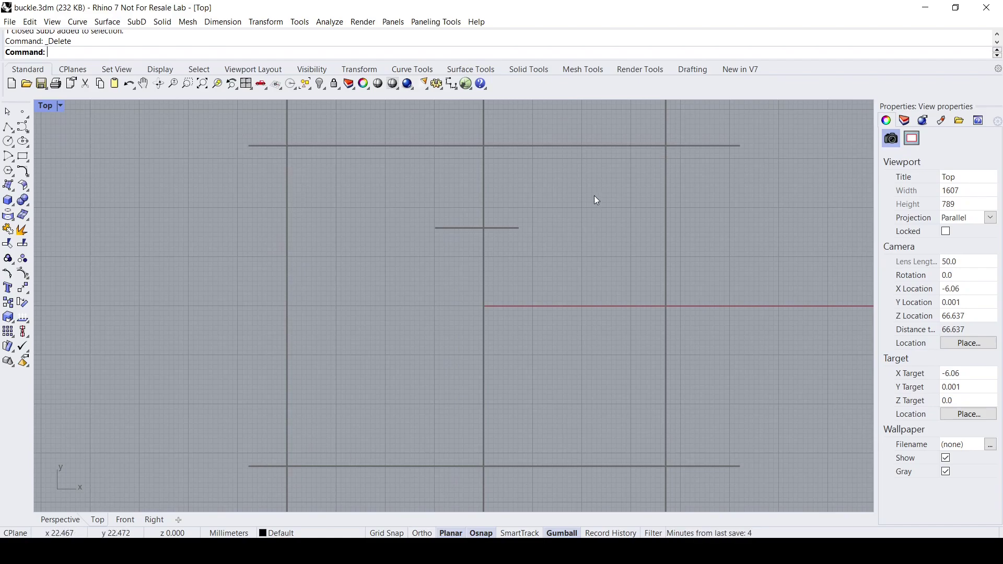
right_drag(597, 201, 551, 234)
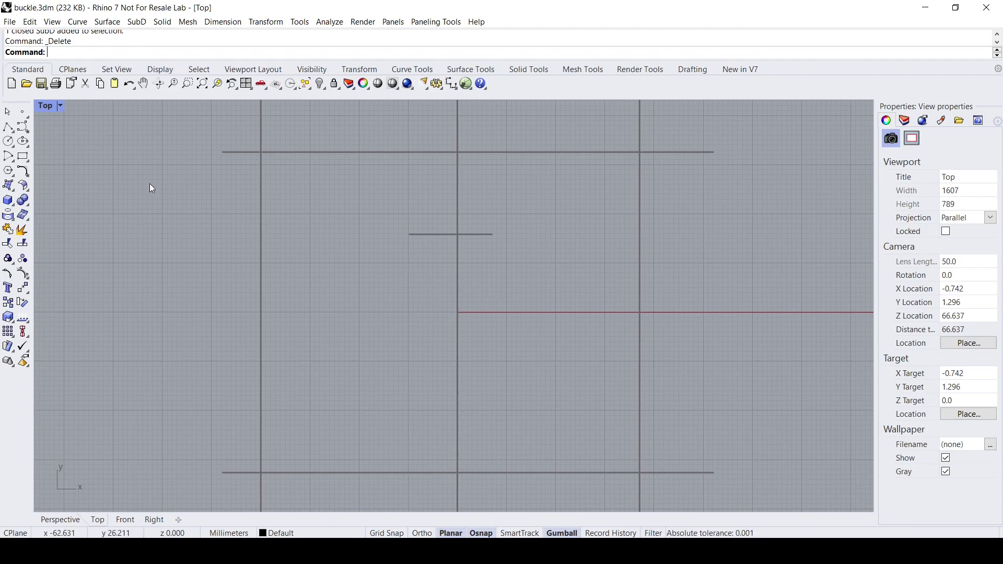
right_drag(149, 184, 127, 190)
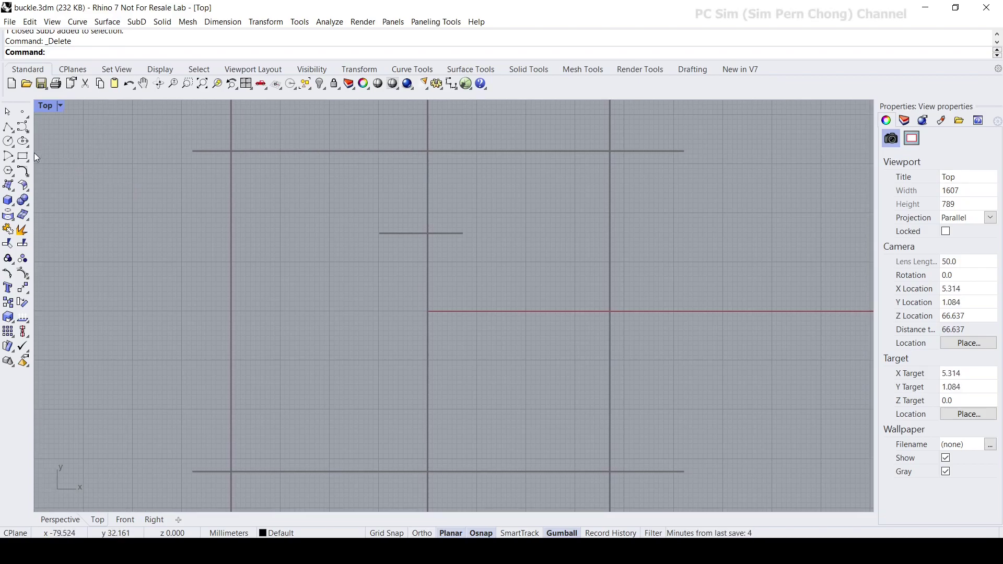
Step: With grid snap on, draw a semicircular arc 17 mm wide by start, end and radius inside the upper-left corner of the reference lines
click(10, 144)
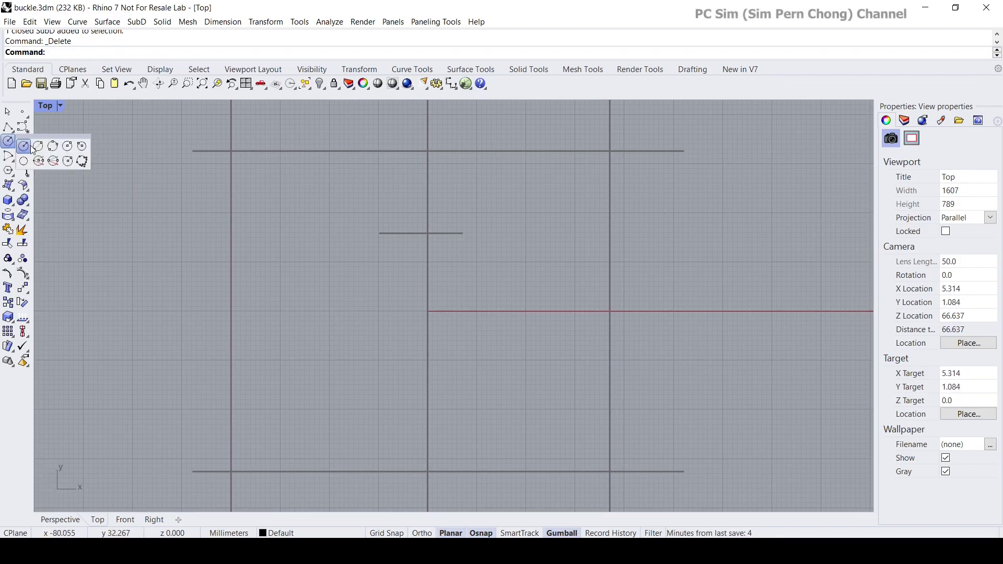
click(8, 156)
drag(18, 156, 97, 148)
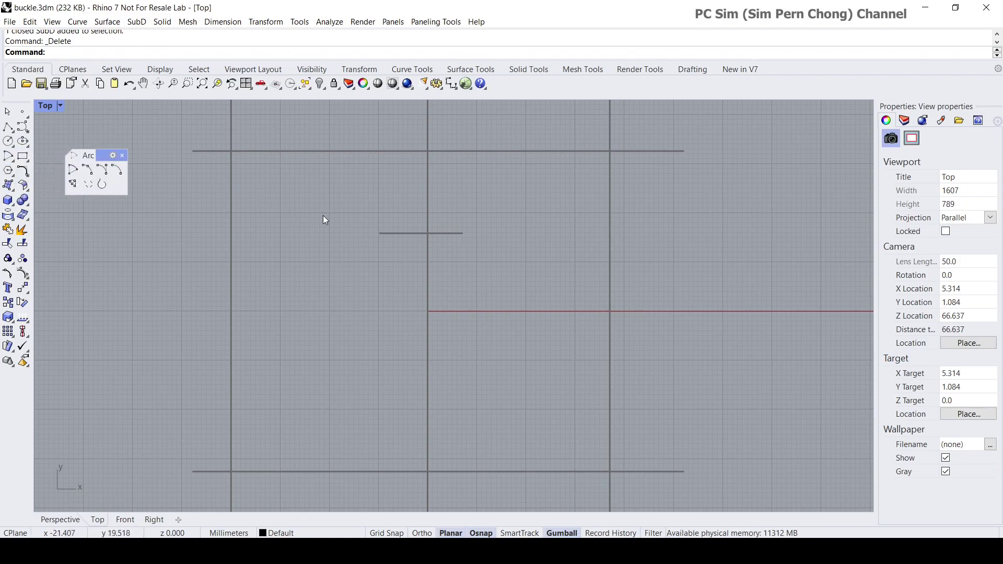
click(117, 170)
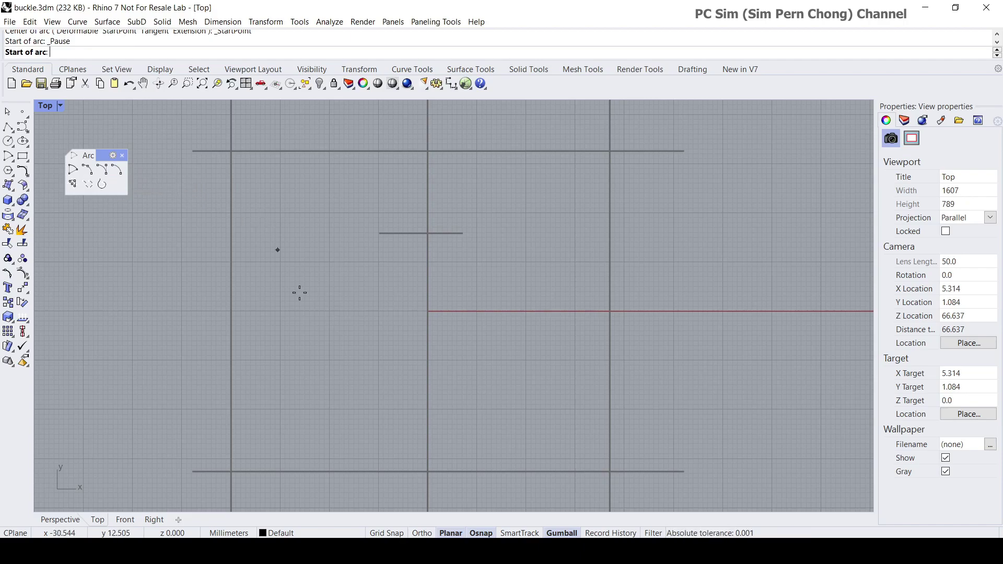
click(387, 532)
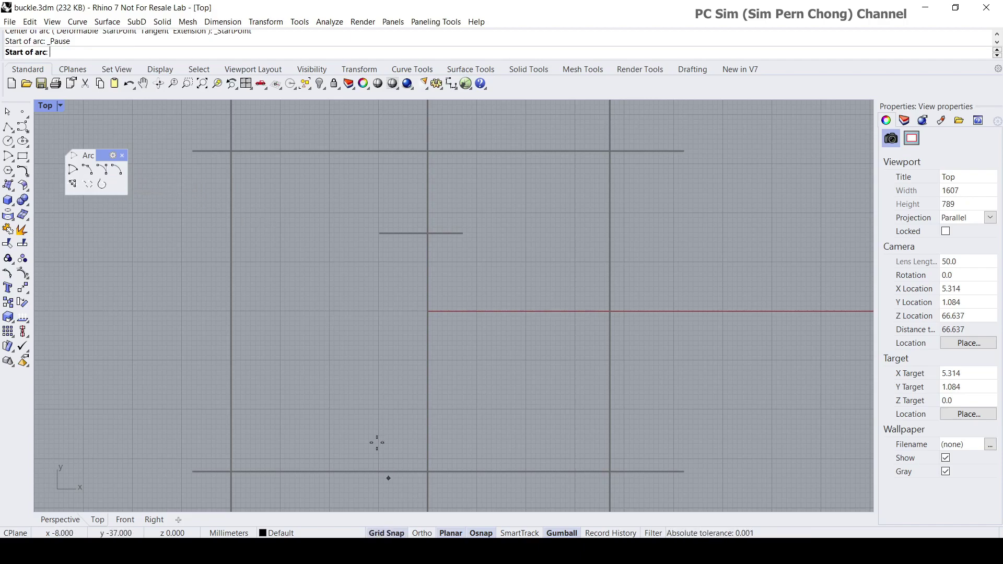
click(246, 203)
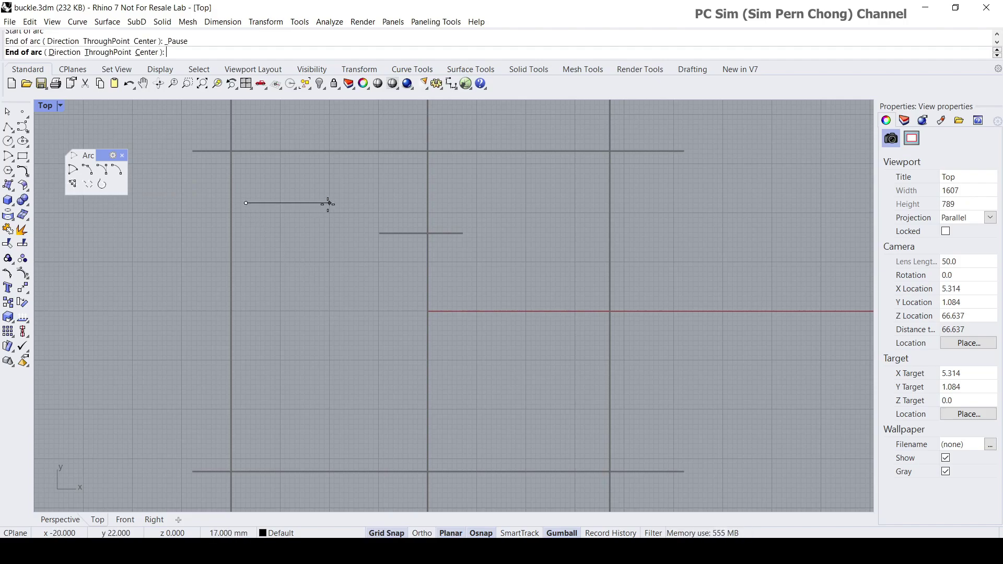
click(330, 203)
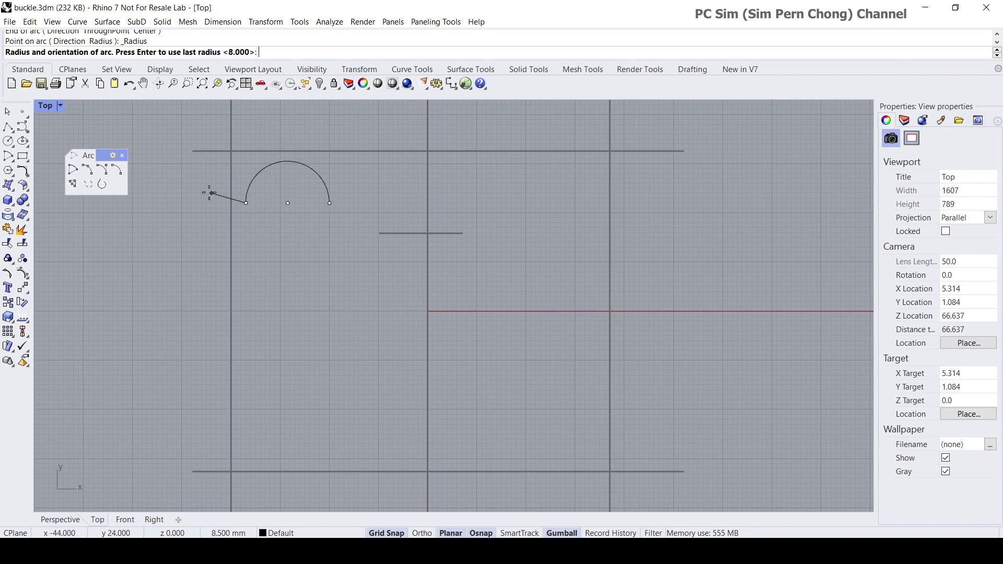
key(Return)
scroll(350, 227, down, 4)
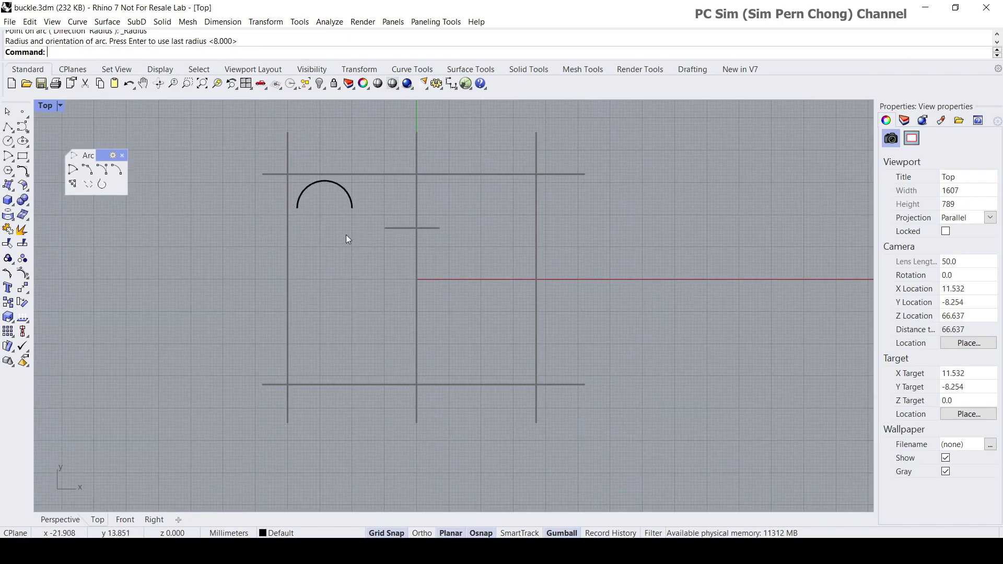
scroll(338, 238, up, 2)
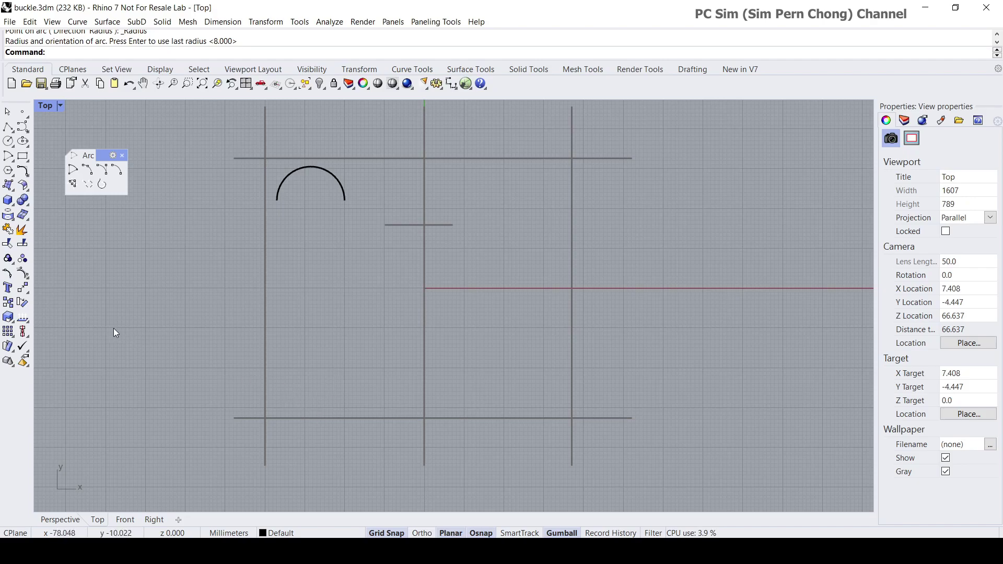
Step: Mirror a copy of the arc across the X axis to form the opposite end of the slot
text(Mirror)
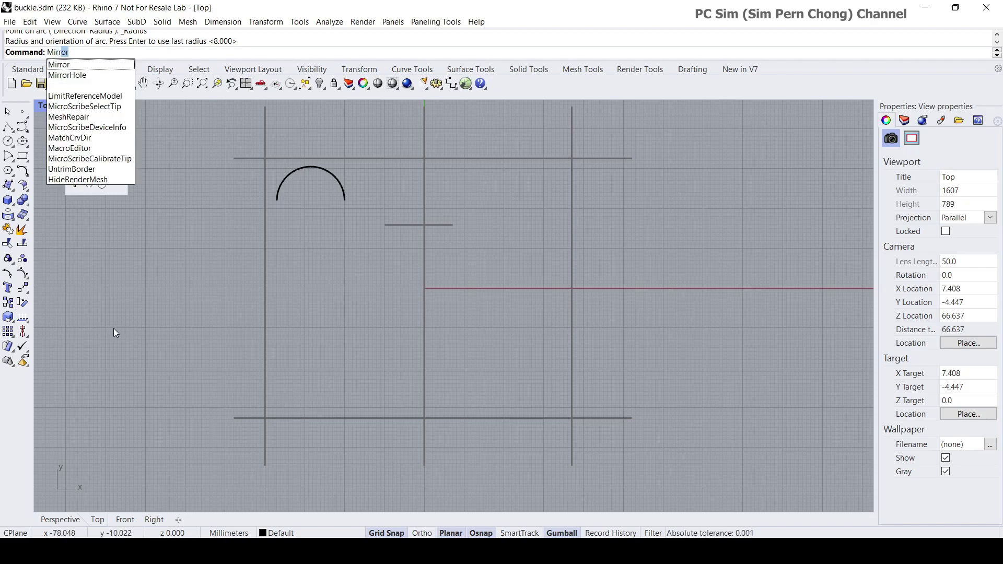
key(Return)
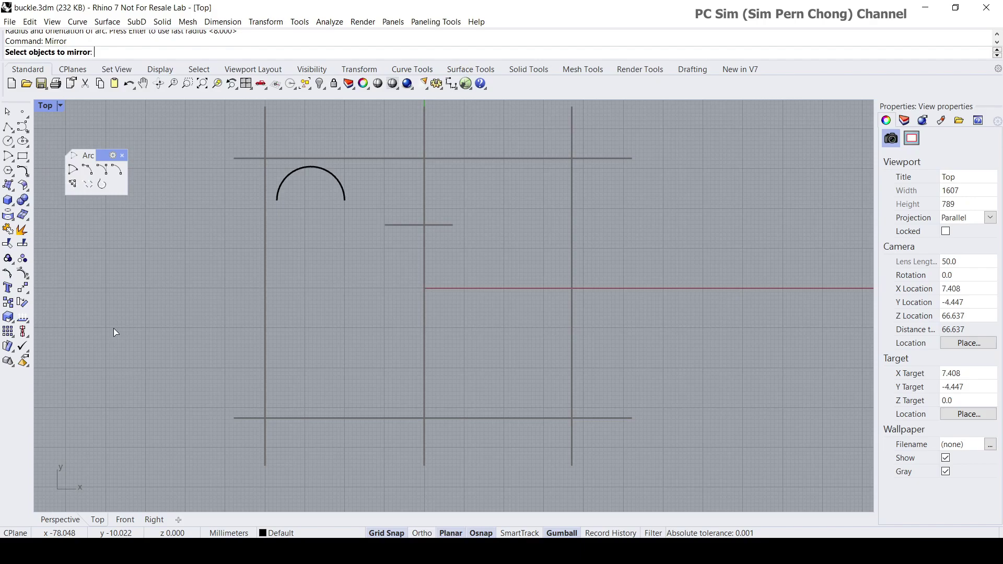
click(344, 194)
key(Return)
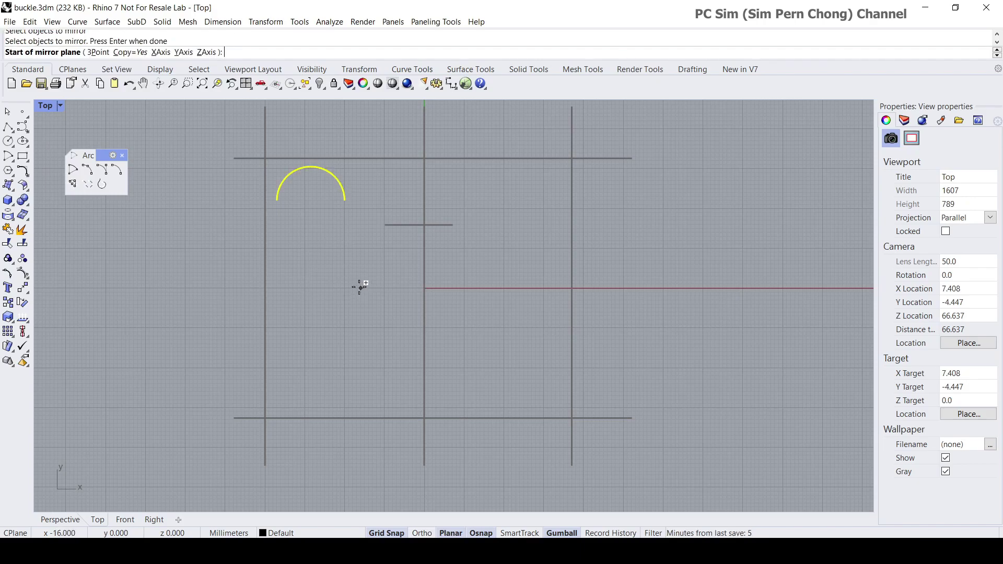
click(358, 288)
click(313, 288)
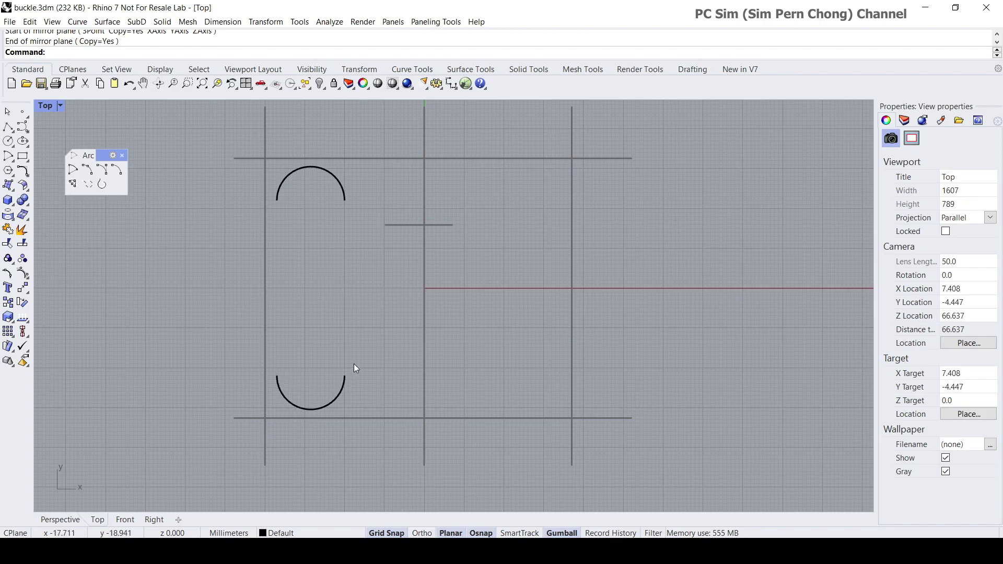
scroll(353, 364, down, 2)
scroll(379, 268, up, 2)
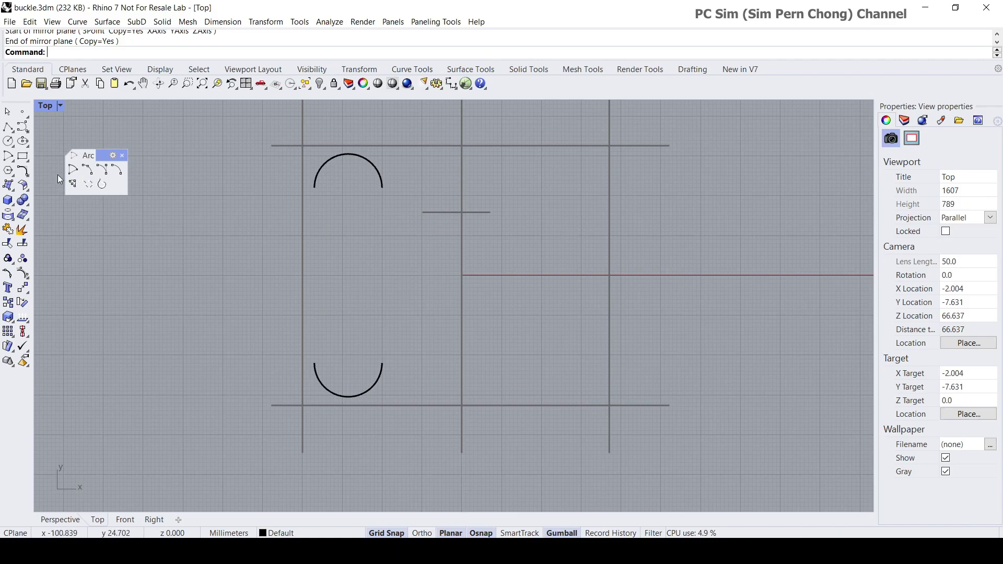
Step: Display the object snap settings and connect the facing endpoints of the two arcs with two straight polylines
click(8, 127)
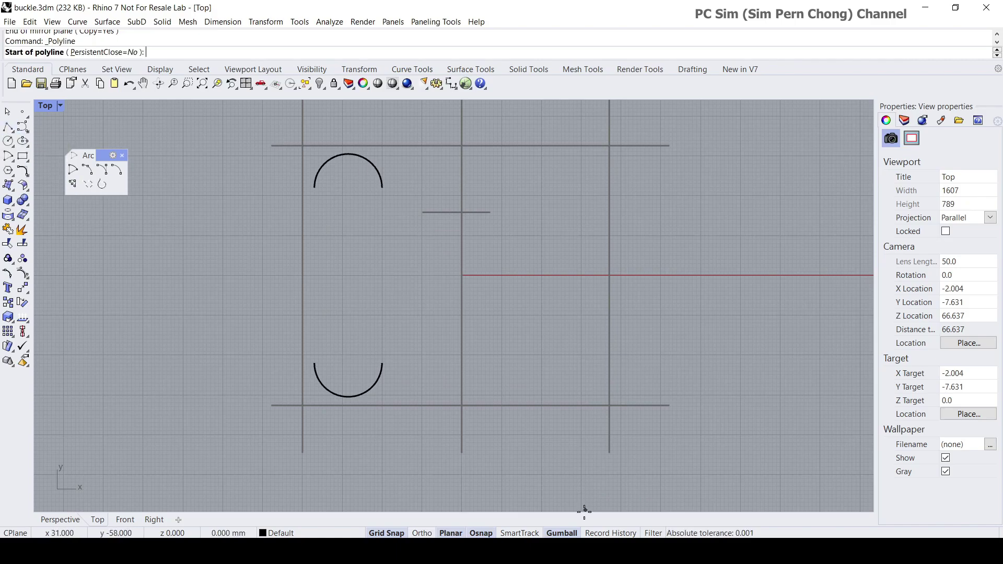
click(479, 533)
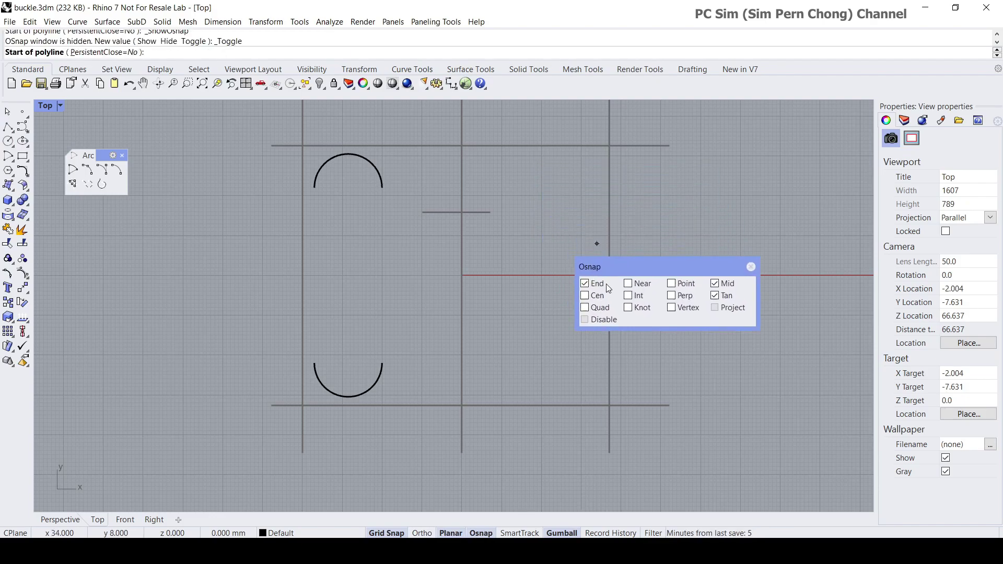
click(383, 188)
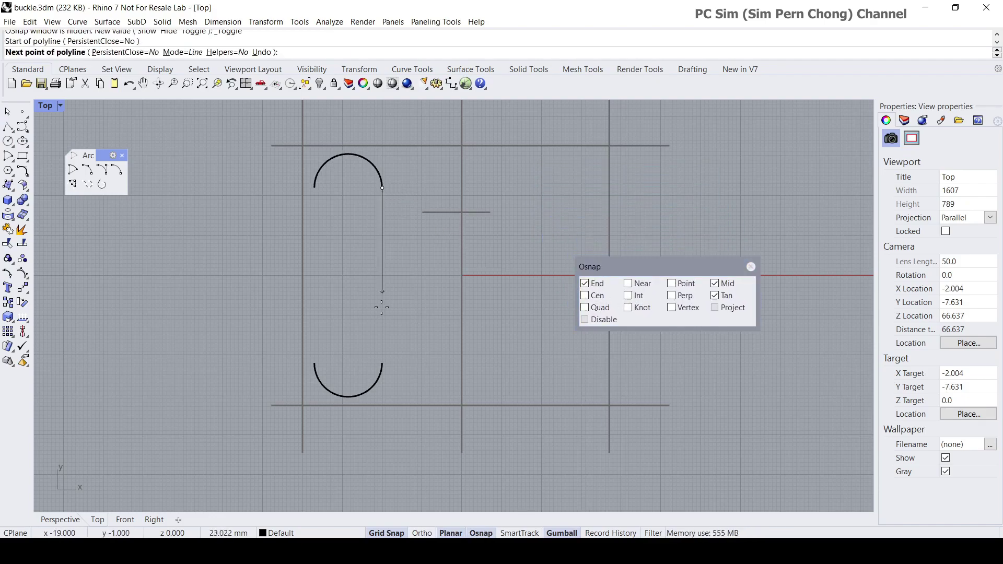
click(382, 362)
key(Return)
key(Return)
click(316, 190)
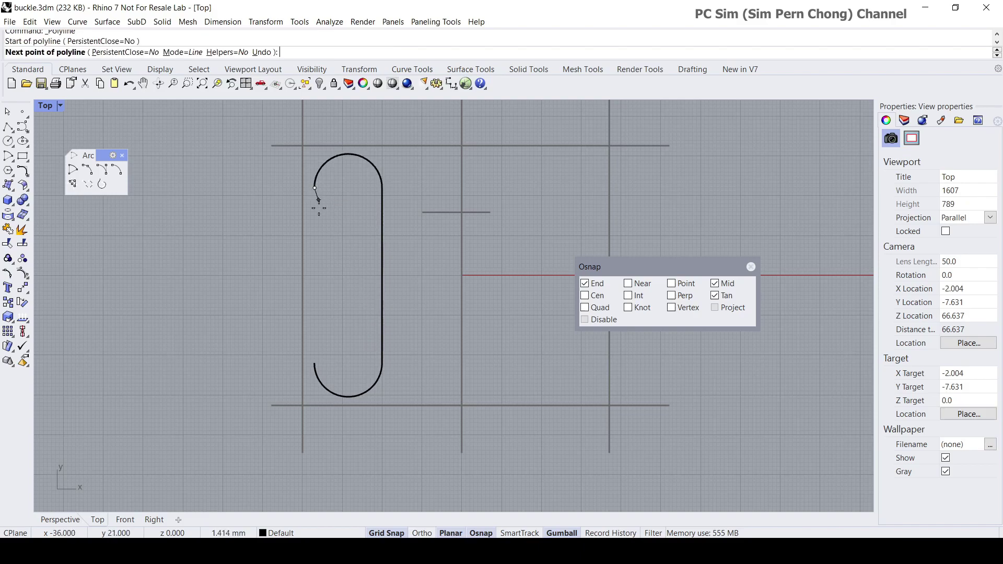
click(314, 362)
key(Return)
scroll(316, 359, down, 4)
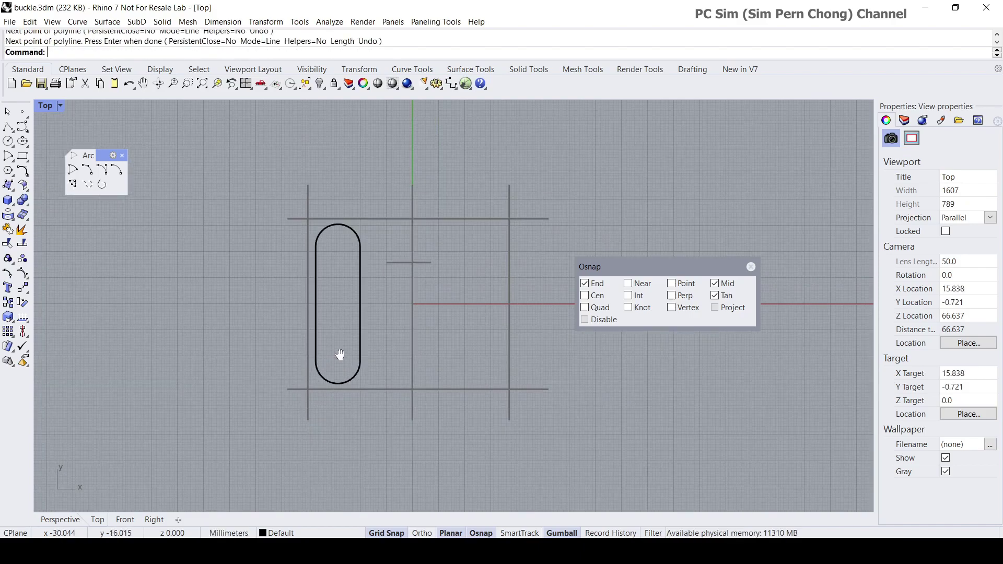
Step: Join the two arcs and two lines into one closed slot curve
scroll(334, 323, up, 3)
drag(279, 178, 397, 477)
click(24, 274)
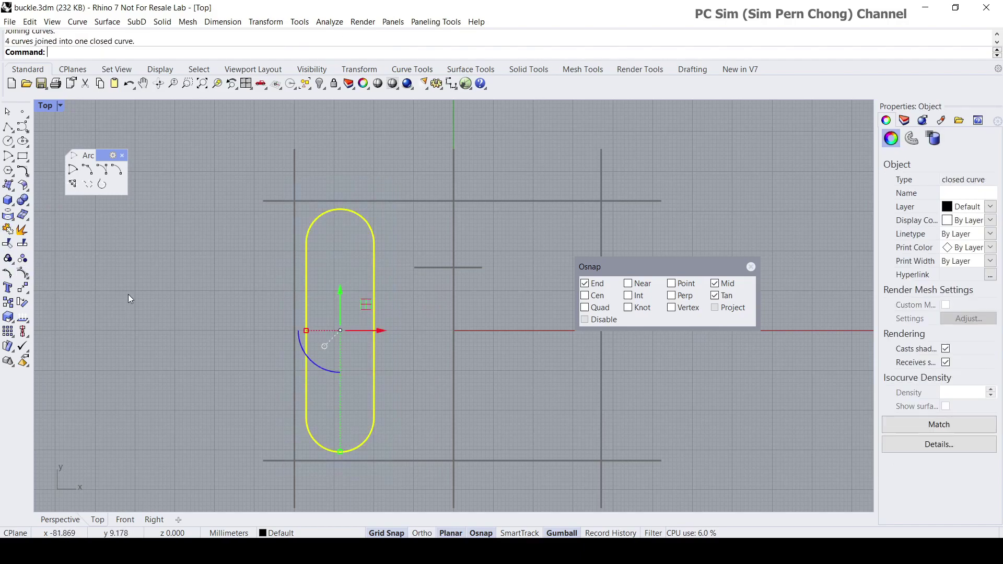
Step: Duplicate the closed slot curve about 55 mm along the positive X axis, just inside the opposite vertical reference line
scroll(128, 294, down, 2)
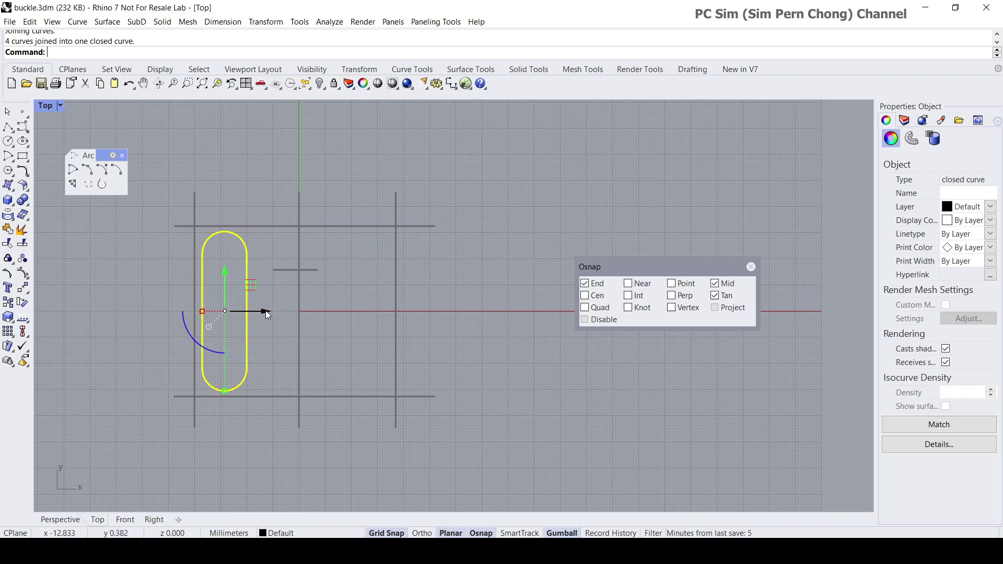
drag(265, 311, 409, 327)
scroll(399, 337, up, 3)
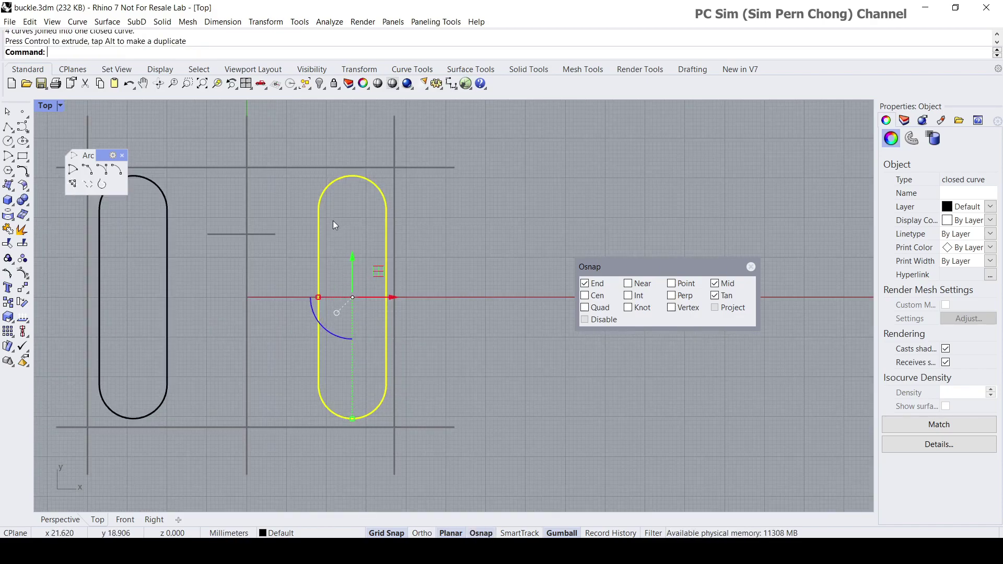
scroll(365, 303, up, 4)
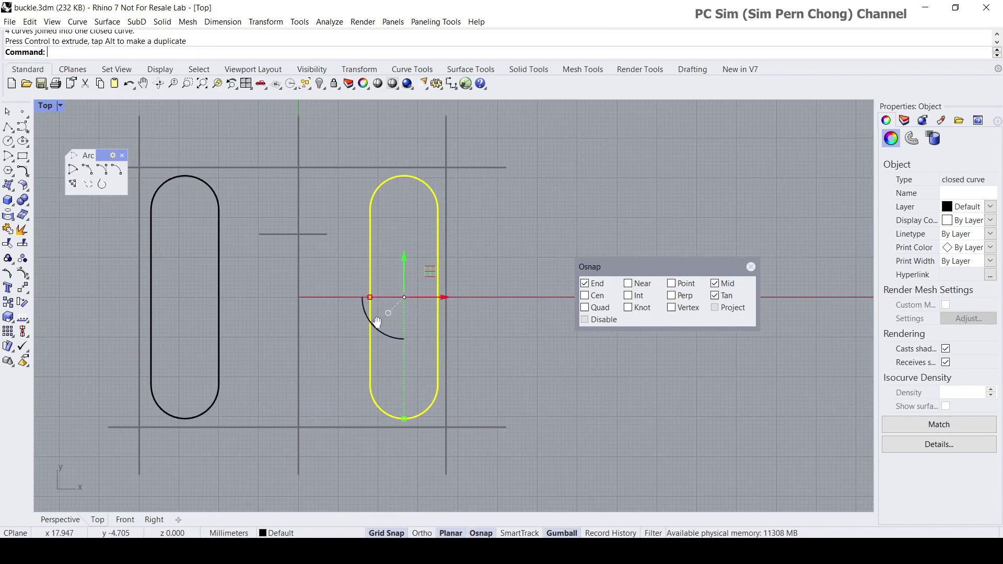
key(Escape)
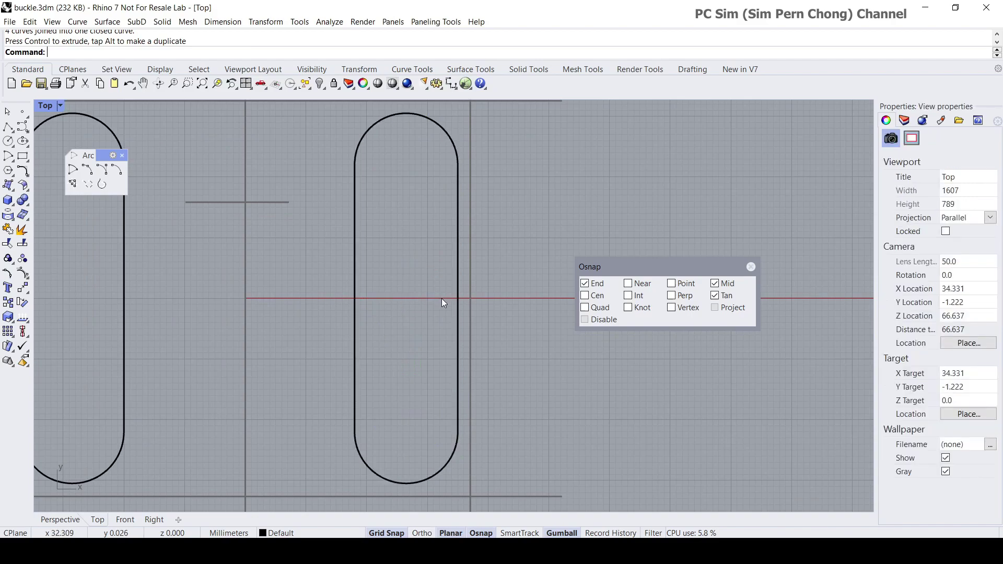
Step: Move the duplicated slot about 1 mm closer to the outer vertical reference line and turn off grid snap
click(457, 292)
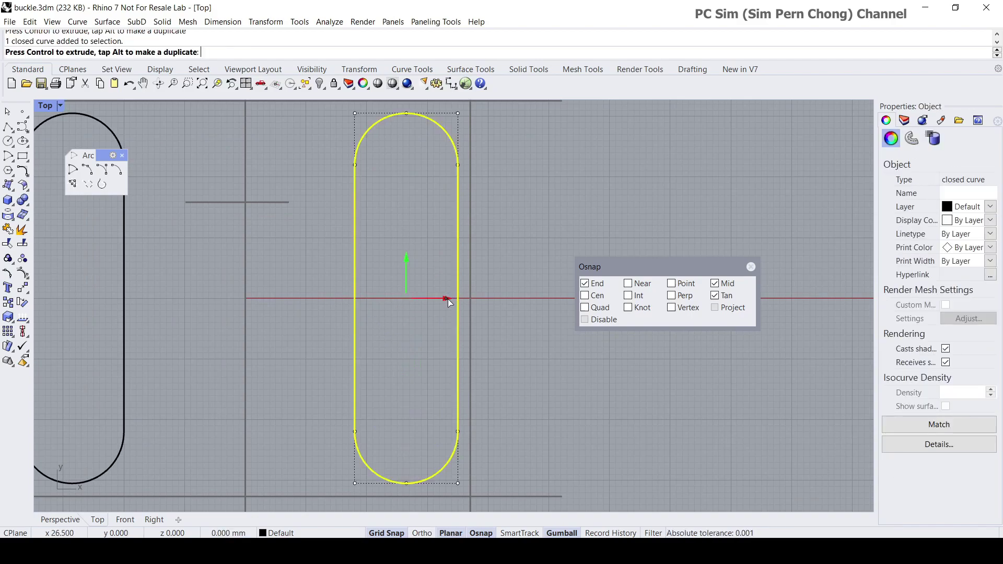
scroll(444, 293, down, 2)
key(Escape)
right_drag(436, 283, 398, 287)
scroll(398, 287, up, 2)
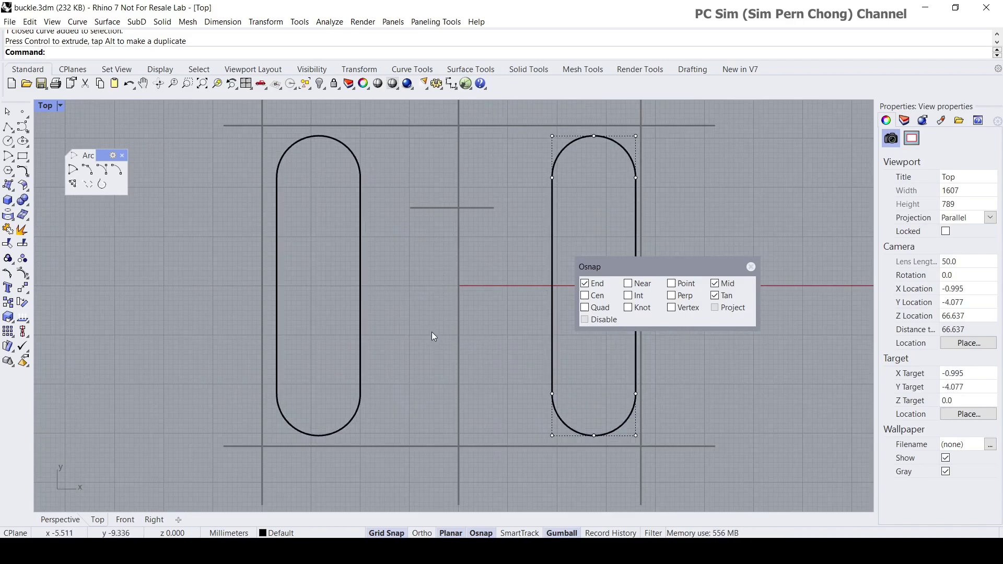
right_drag(431, 331, 411, 331)
click(400, 534)
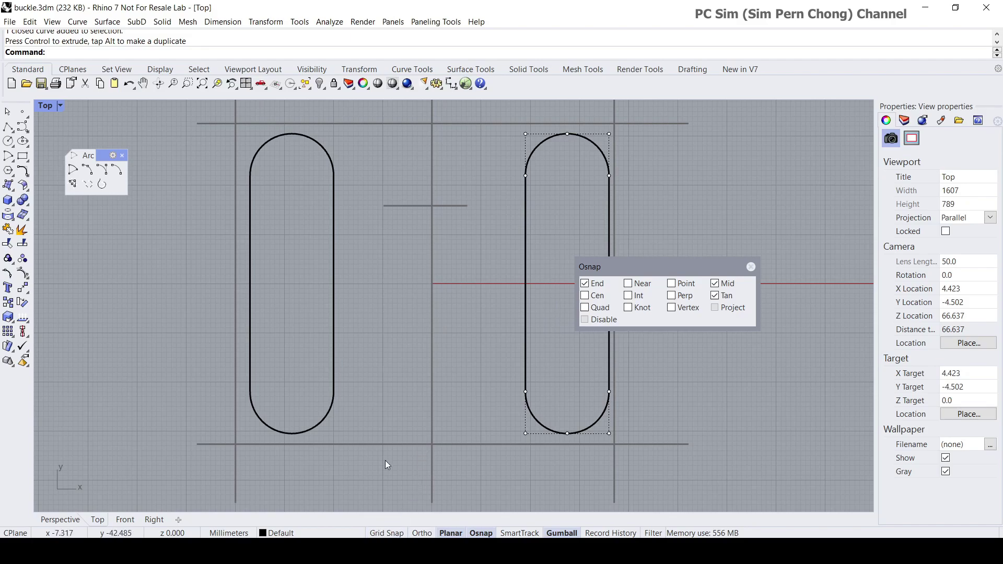
Step: Draw a horizontal polyline about 16 mm long from the midpoint of the original slot's inner side toward the central vertical reference line
drag(668, 260, 585, 235)
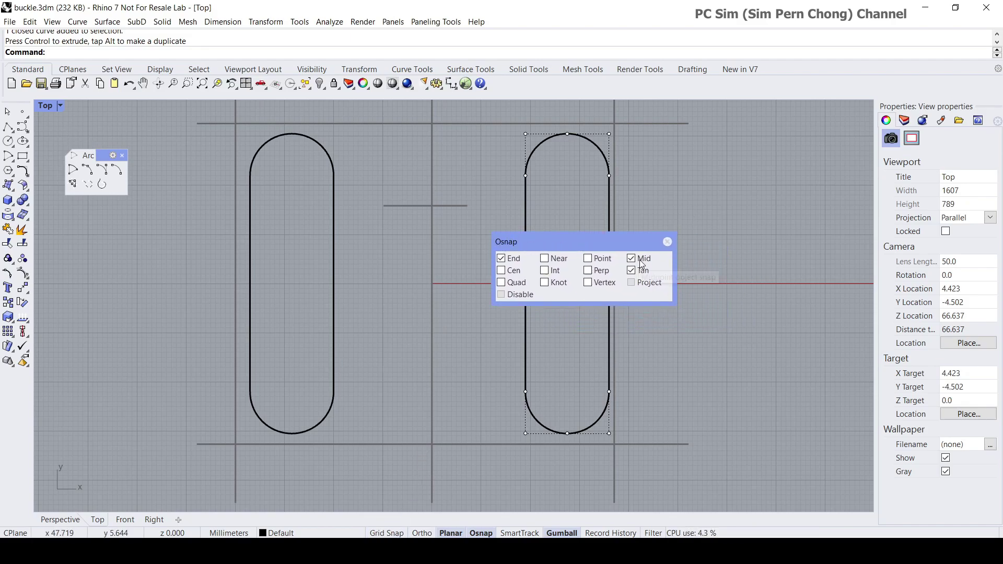
click(8, 127)
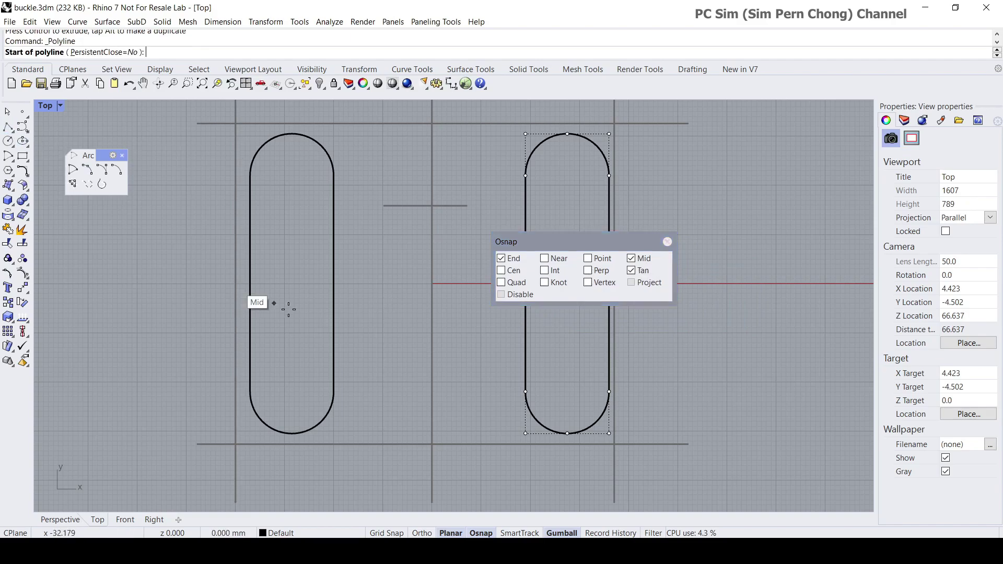
click(333, 285)
key(F8)
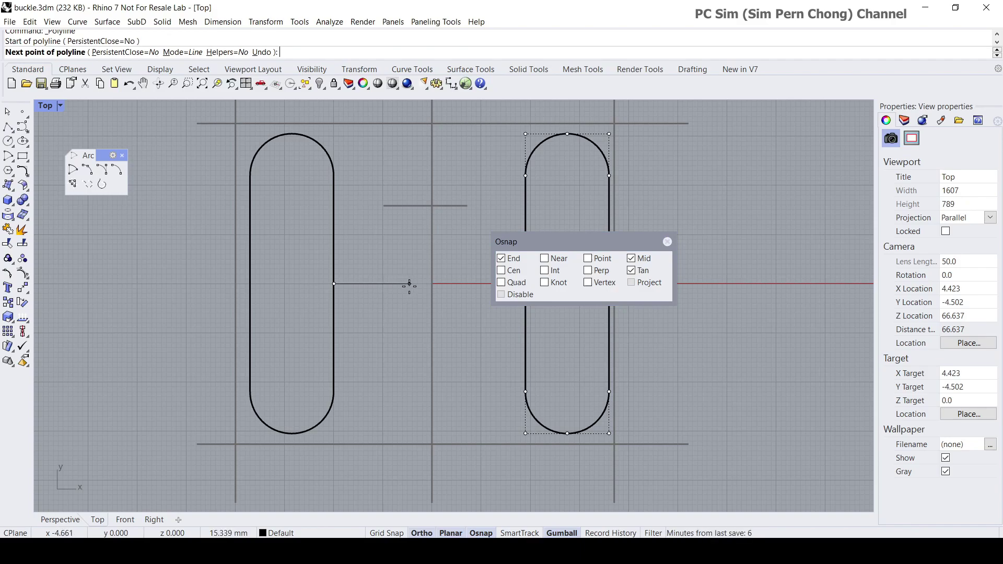
click(411, 285)
key(F8)
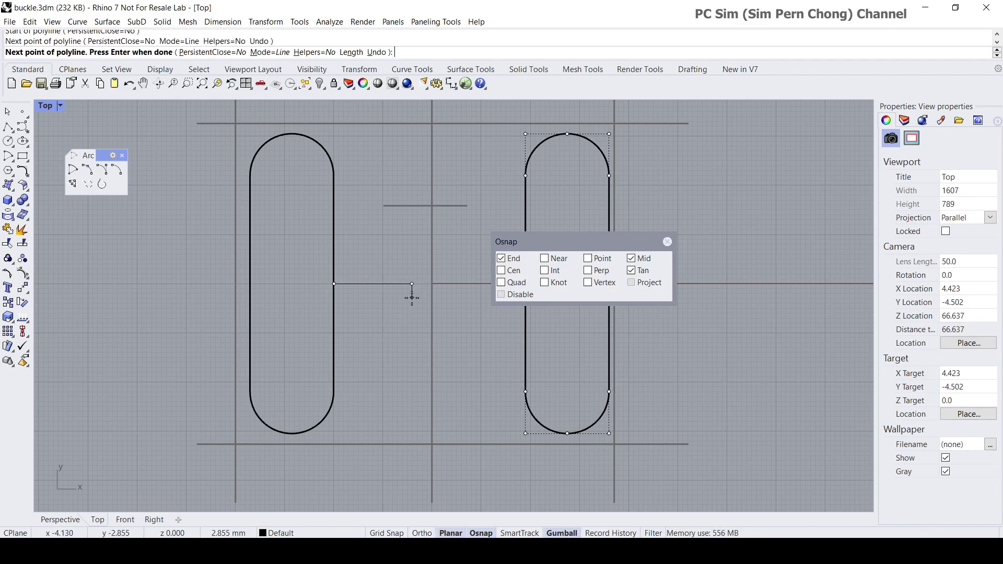
key(Return)
Step: Close the floating Arc tool palette and float the Curve tool palette in its place
scroll(411, 300, up, 3)
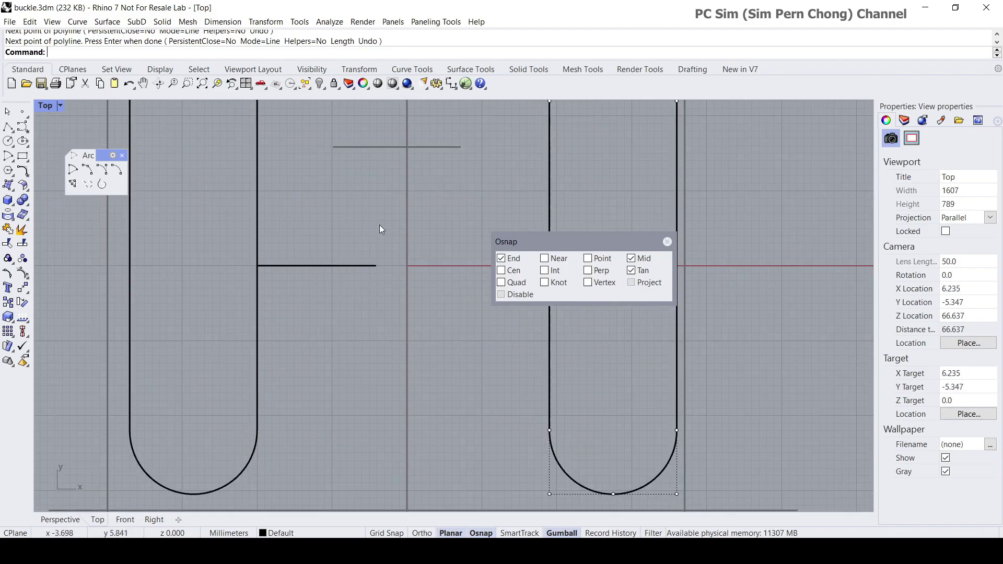
click(121, 156)
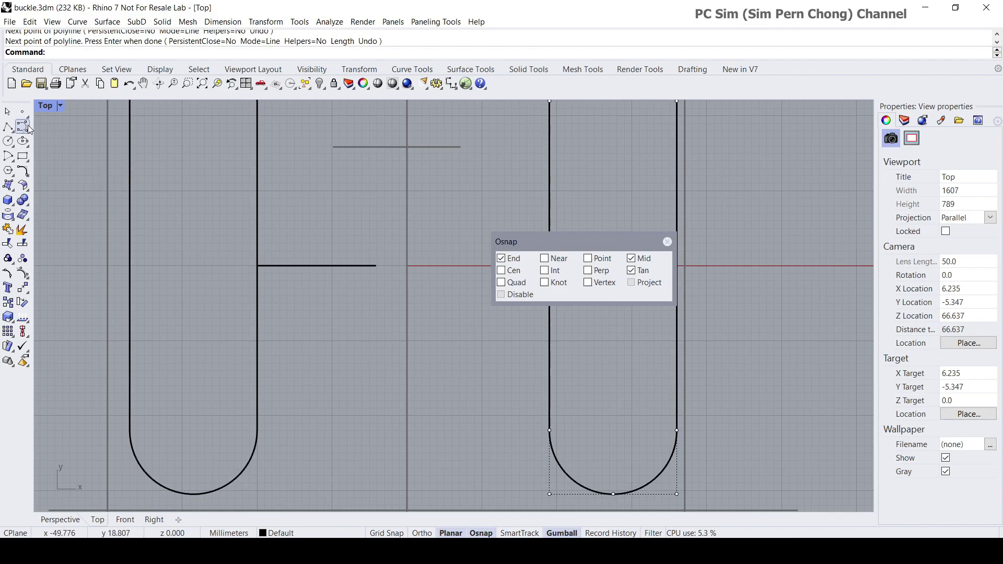
click(22, 127)
drag(41, 131, 112, 176)
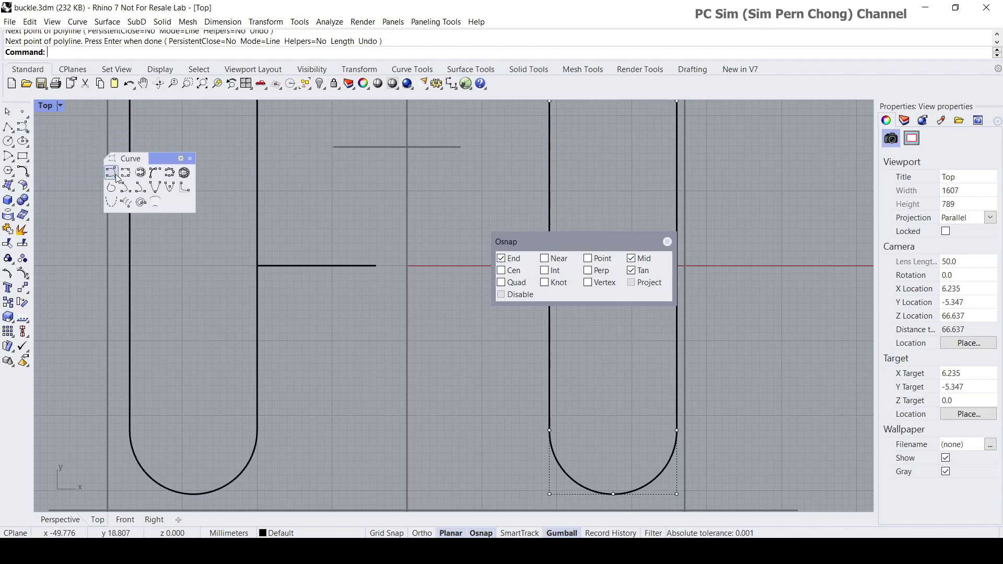
Step: Draw a degree-3 control point curve from the connecting line's free end, starting vertically and bending inward to the short horizontal reference line
click(112, 176)
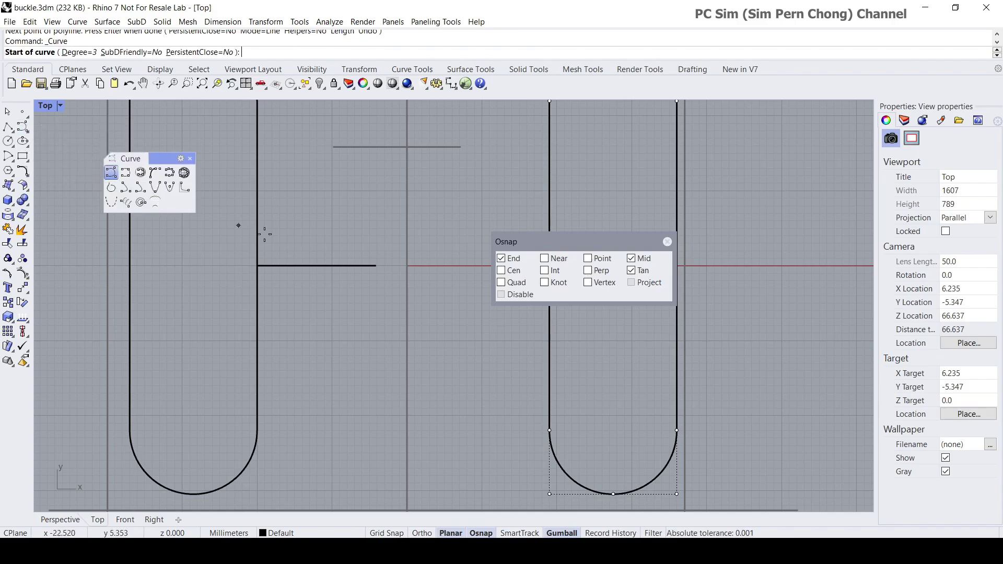
click(377, 267)
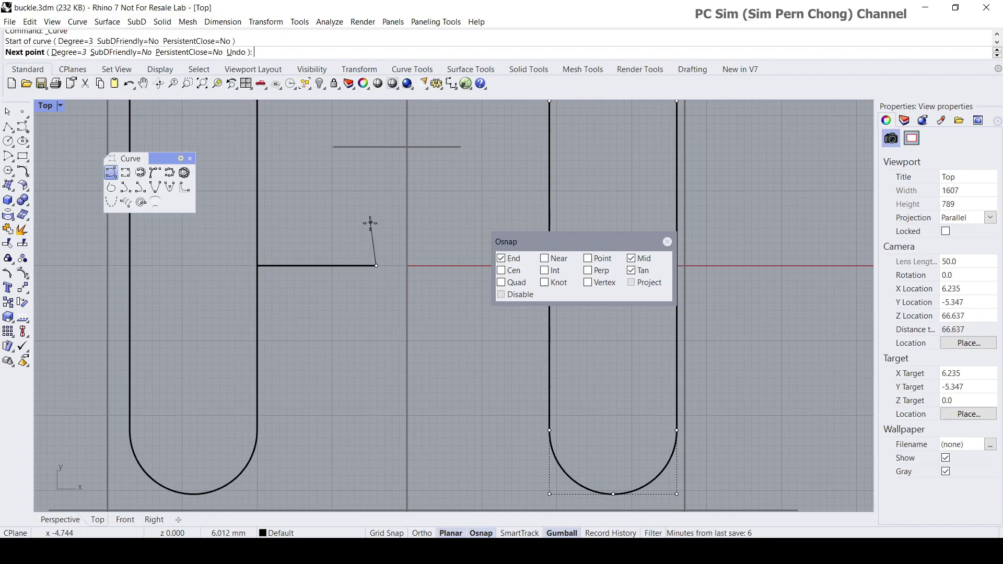
key(F8)
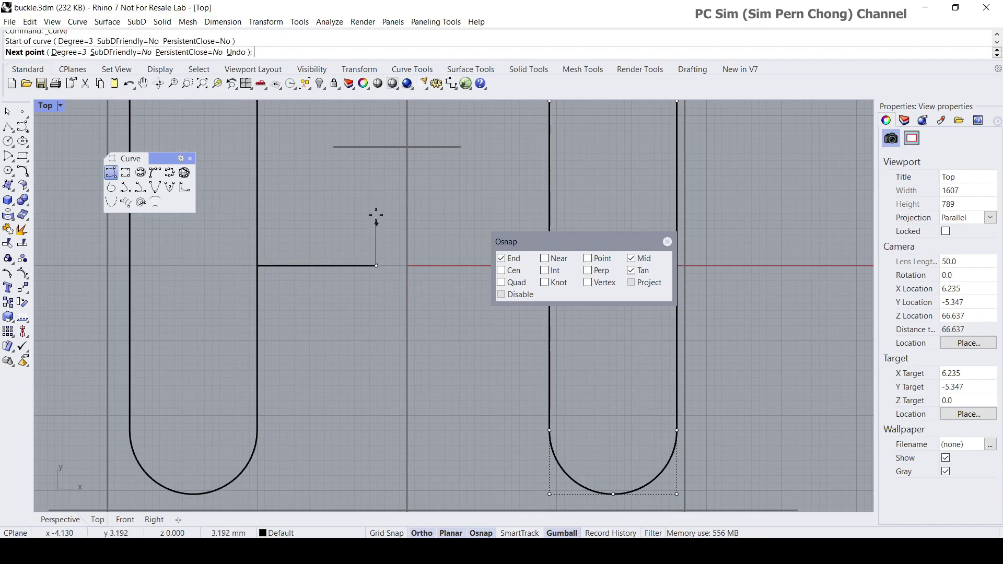
key(F8)
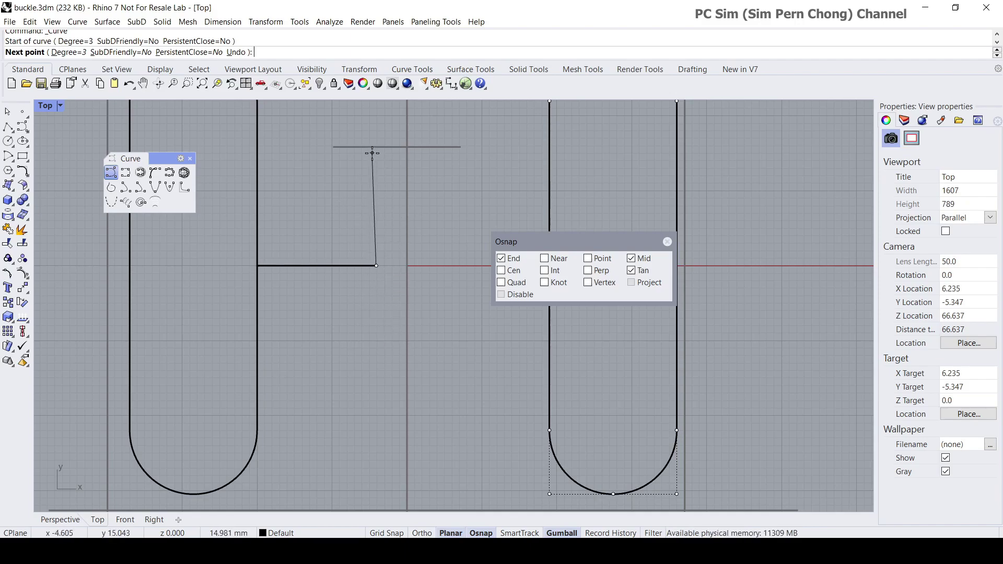
key(F8)
click(377, 184)
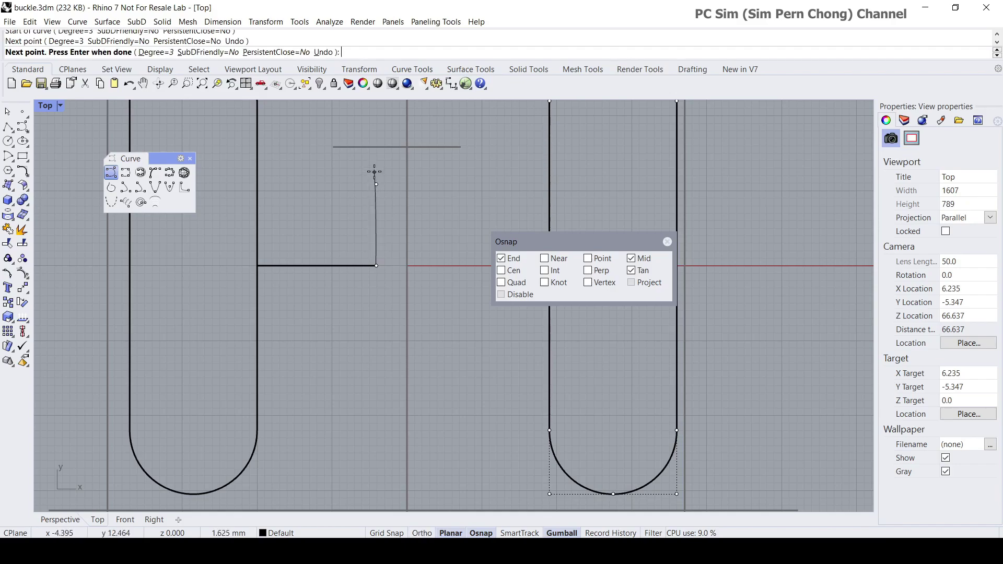
click(375, 170)
key(F8)
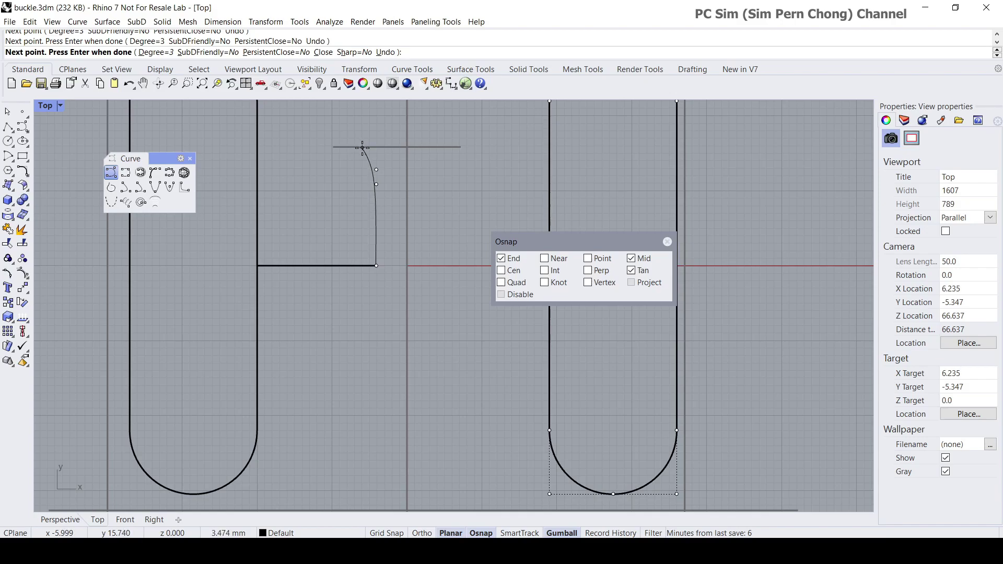
click(362, 147)
key(Return)
Step: Mirror a copy of the curved hook across the horizontal axis through the connecting line, and clear the selection
scroll(378, 177, down, 5)
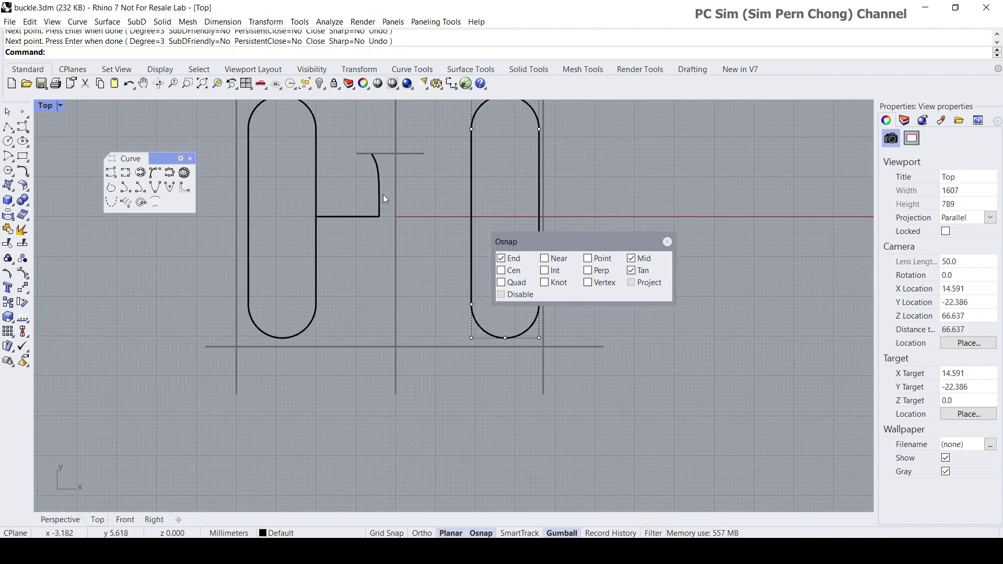
scroll(383, 195, up, 5)
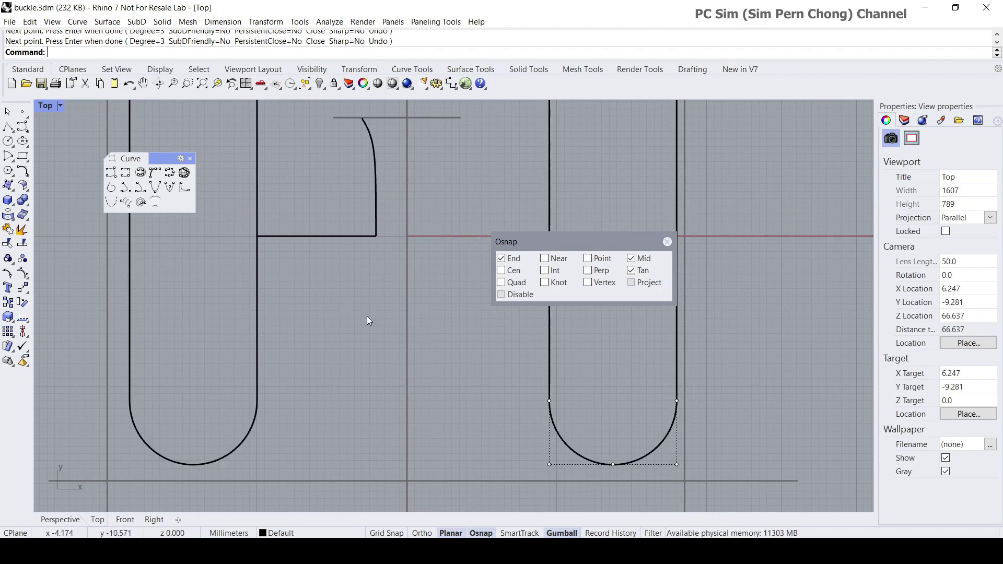
text(Mir)
key(Return)
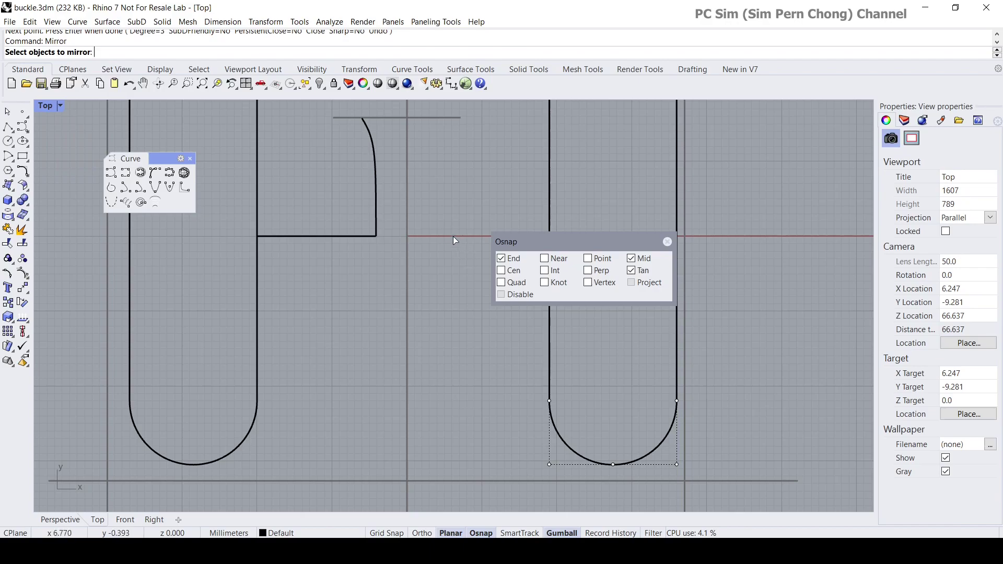
click(376, 204)
key(Return)
click(376, 236)
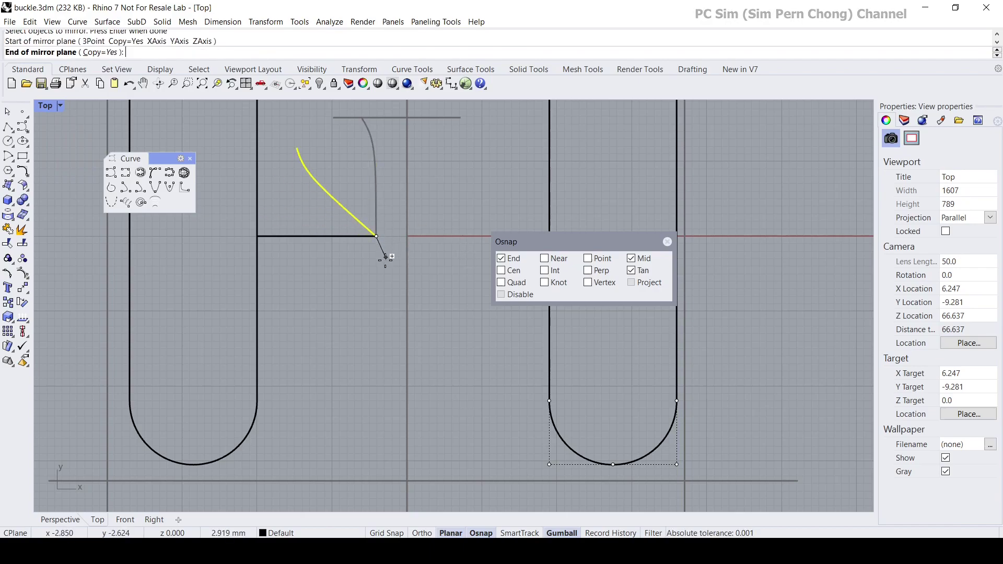
click(308, 251)
scroll(321, 264, down, 5)
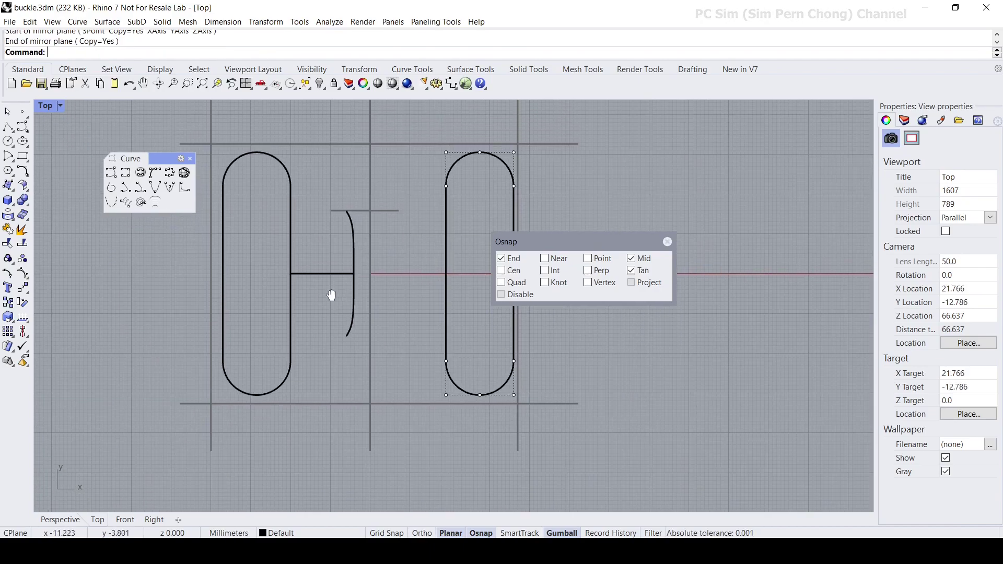
right_drag(331, 291, 341, 301)
key(Escape)
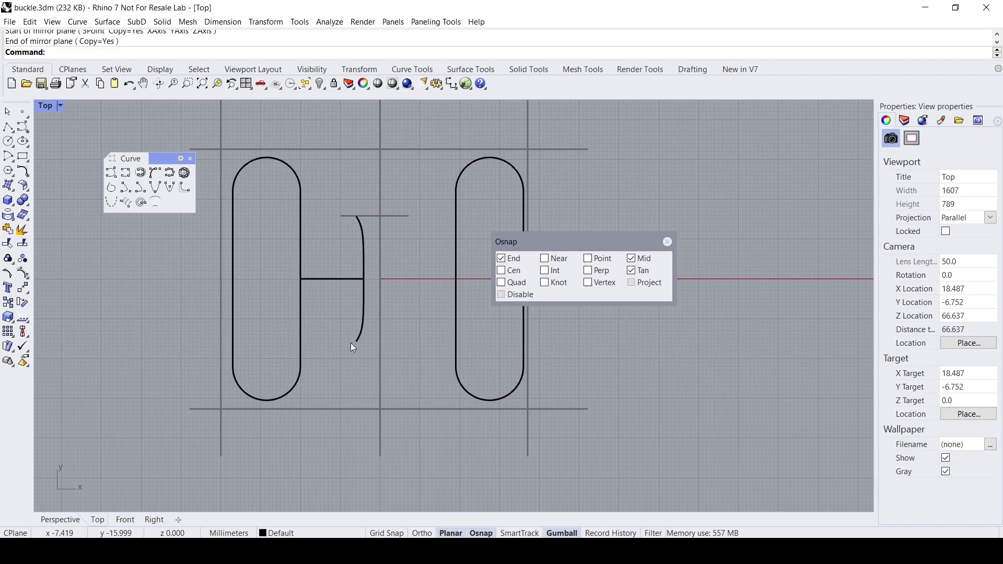
Step: Show the New in V7 tools and float the SubD Tools palette over the viewport
click(742, 70)
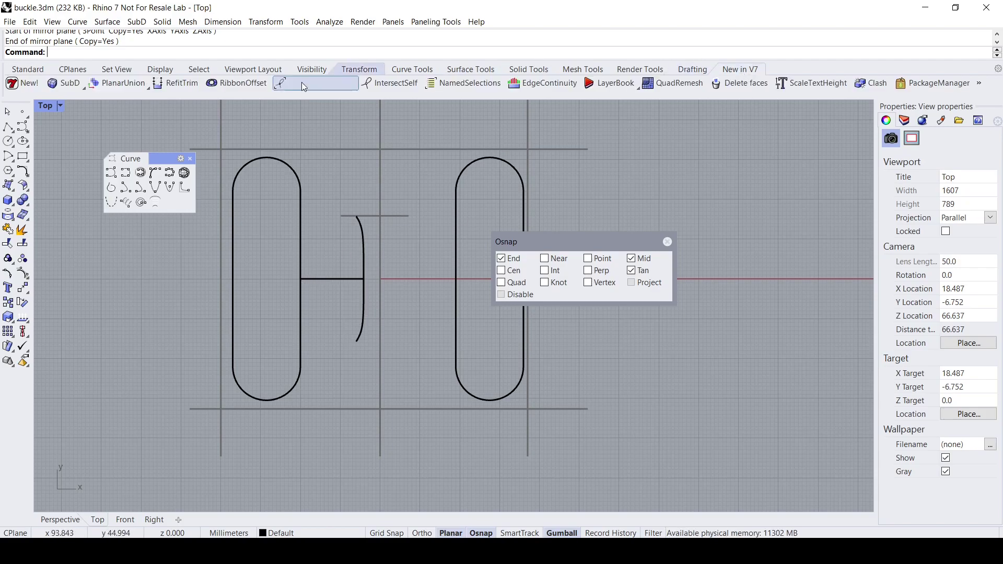
click(84, 87)
drag(88, 83, 371, 117)
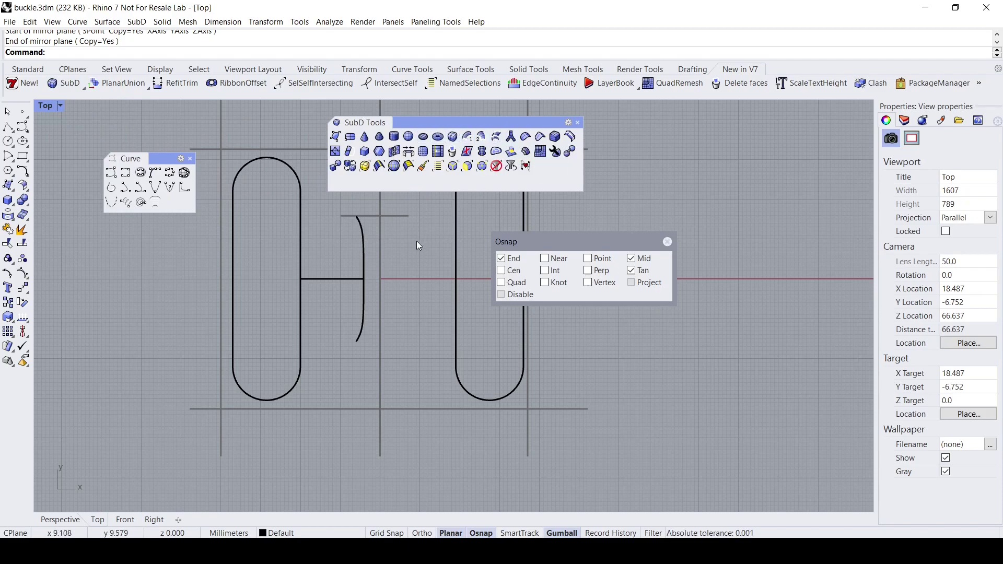
Step: MultiPipe the original slot, connecting line and both hook curves with radius 2.5, capped ends and 0 strut divisions
scroll(399, 286, down, 3)
drag(259, 237, 375, 410)
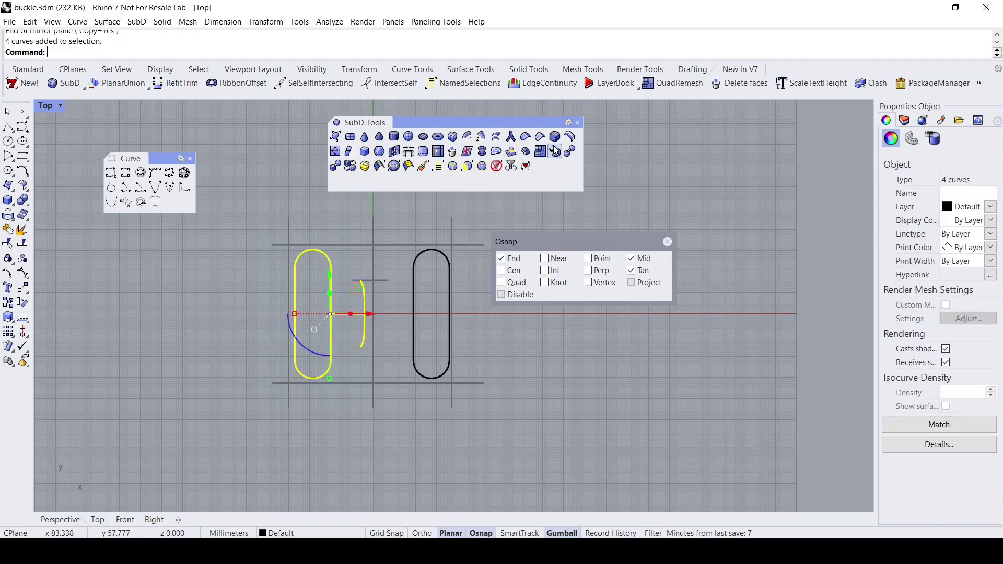
click(512, 138)
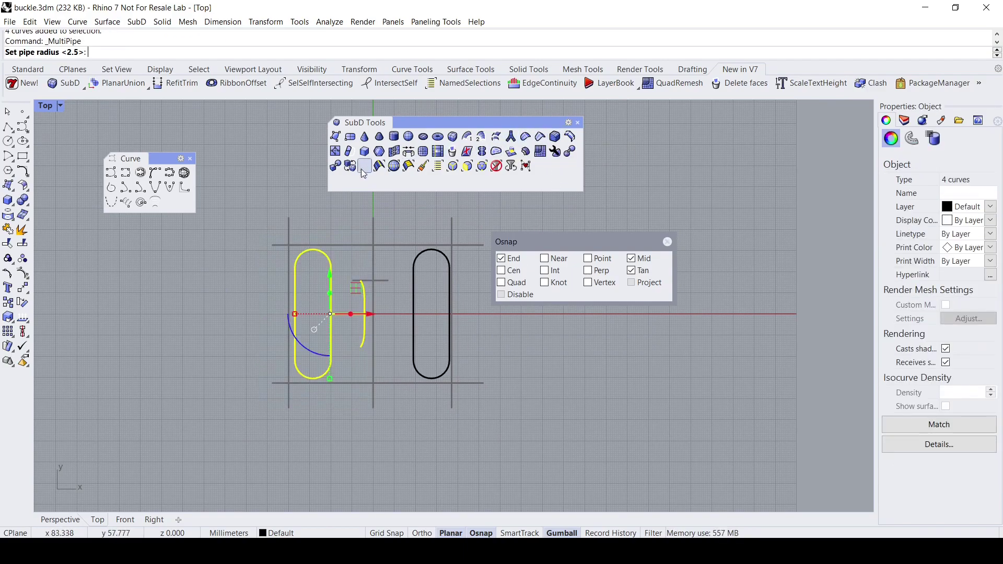
scroll(246, 230, up, 1)
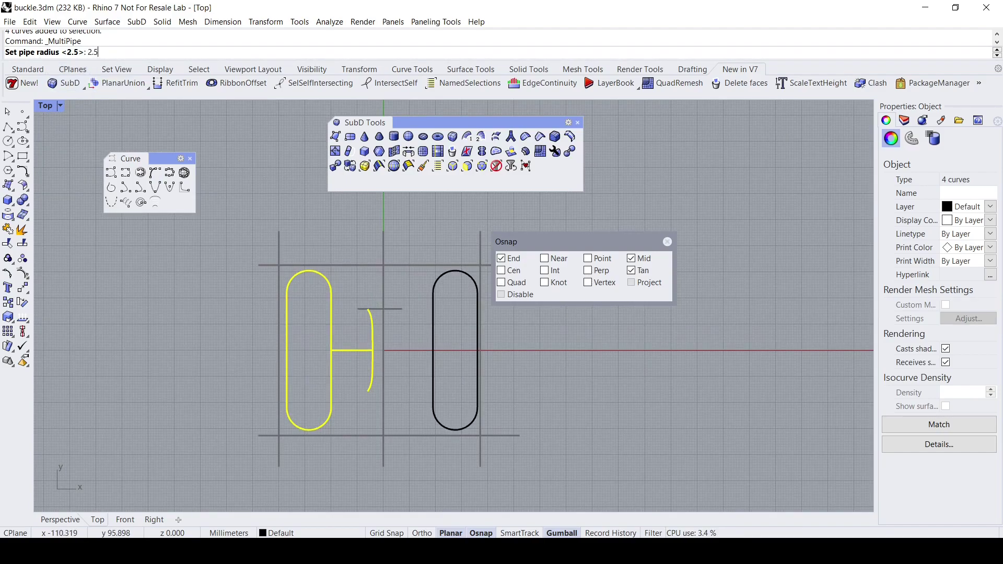
key(Return)
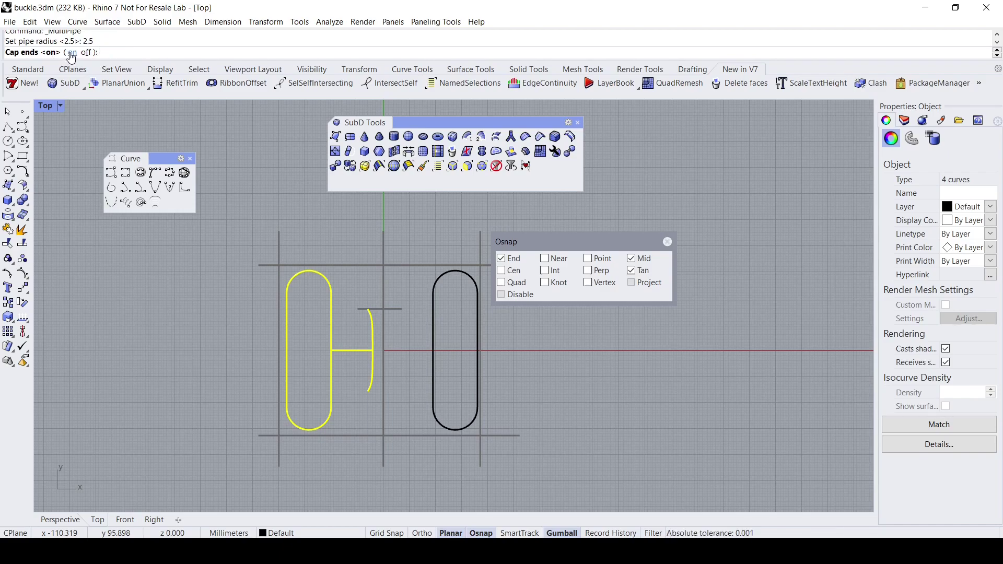
click(71, 52)
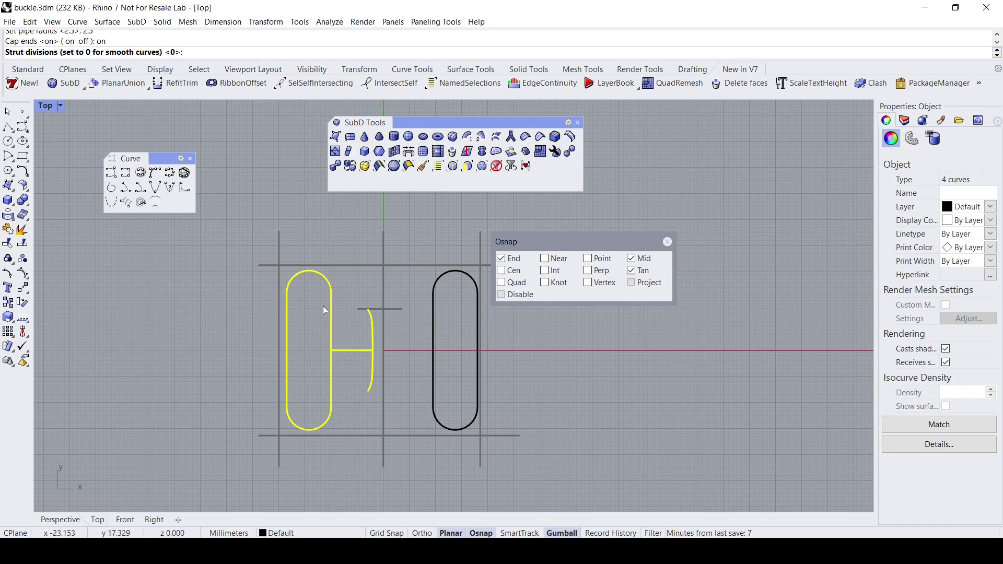
scroll(327, 308, up, 3)
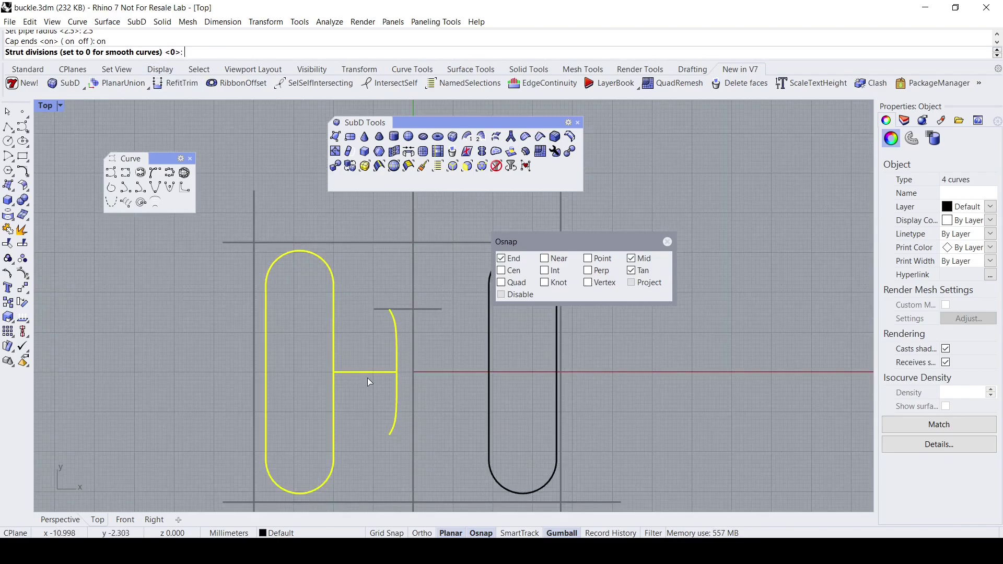
right_drag(365, 368, 320, 337)
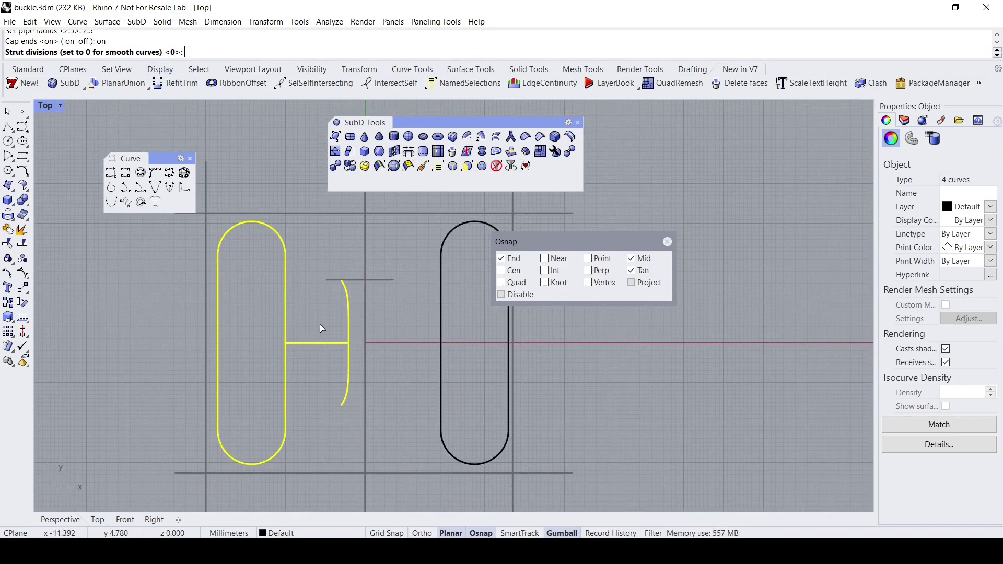
key(Return)
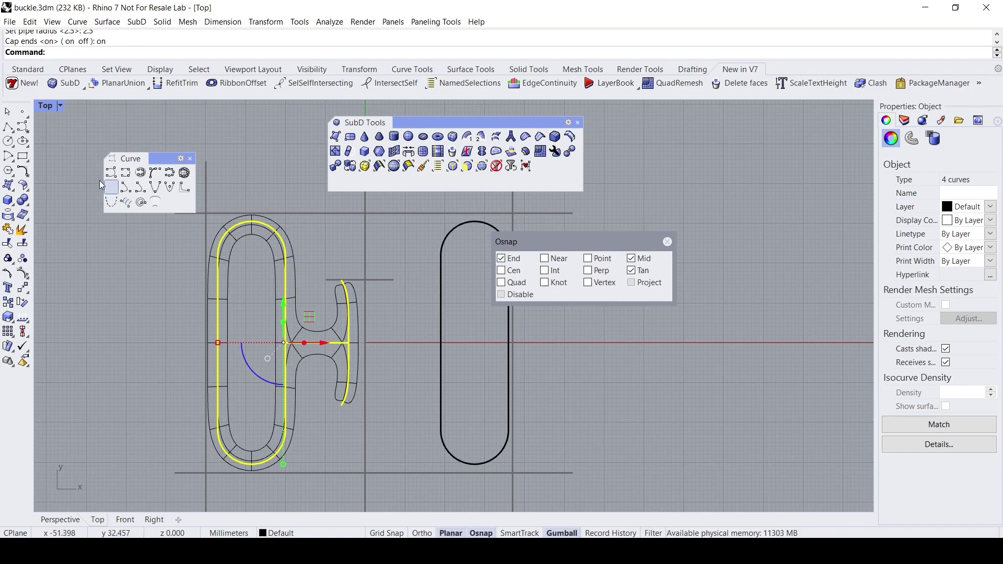
Step: Maximize the Perspective viewport, deselect the curves and set the display mode to Wireframe
double_click(46, 106)
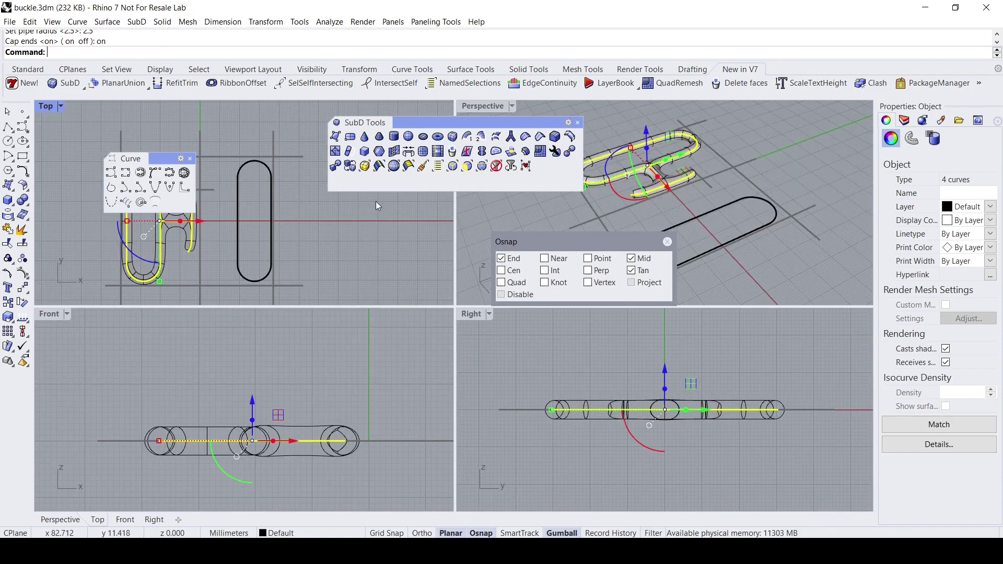
double_click(477, 105)
right_drag(352, 234, 337, 355)
key(Escape)
scroll(340, 360, down, 4)
click(89, 105)
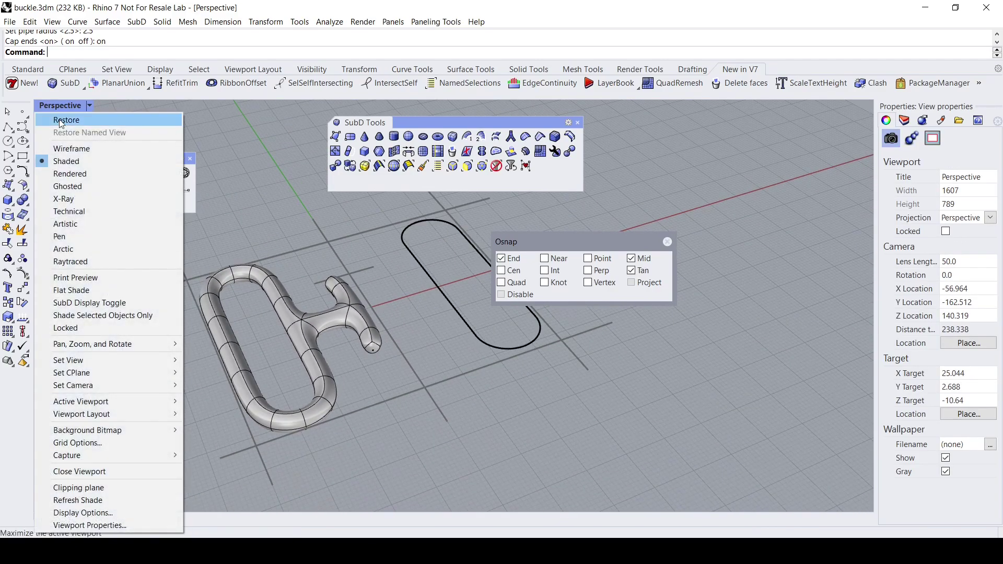
click(76, 148)
Step: Examine the connecting line and closed slot curve inside the pipe by selecting each, and clear the selection
scroll(310, 360, up, 4)
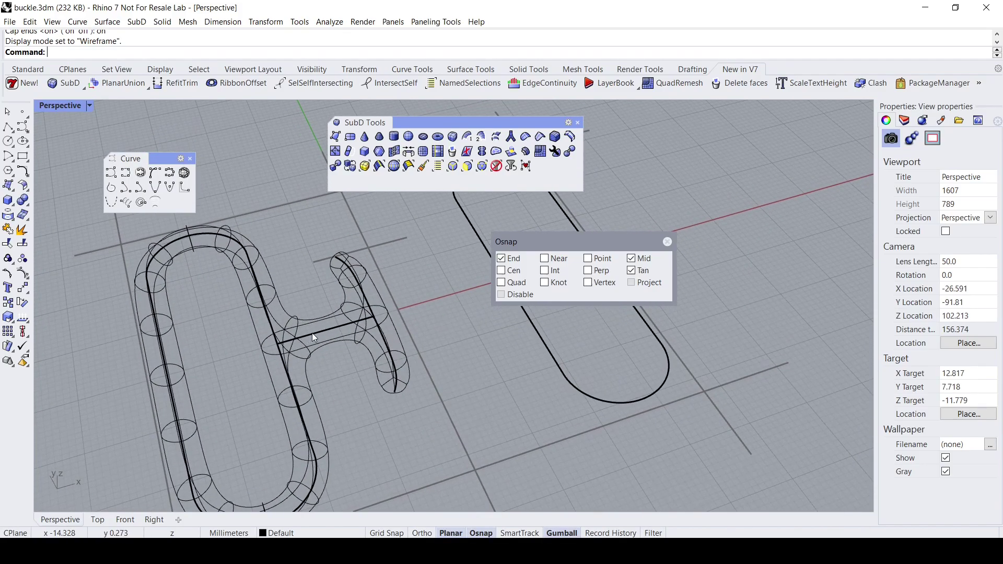
click(310, 337)
click(292, 384)
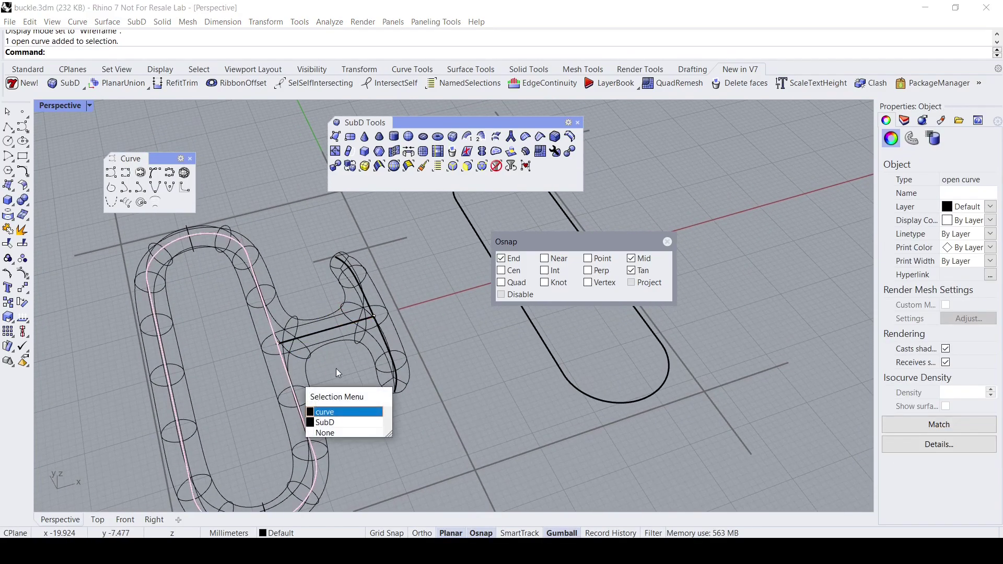
click(355, 411)
key(Escape)
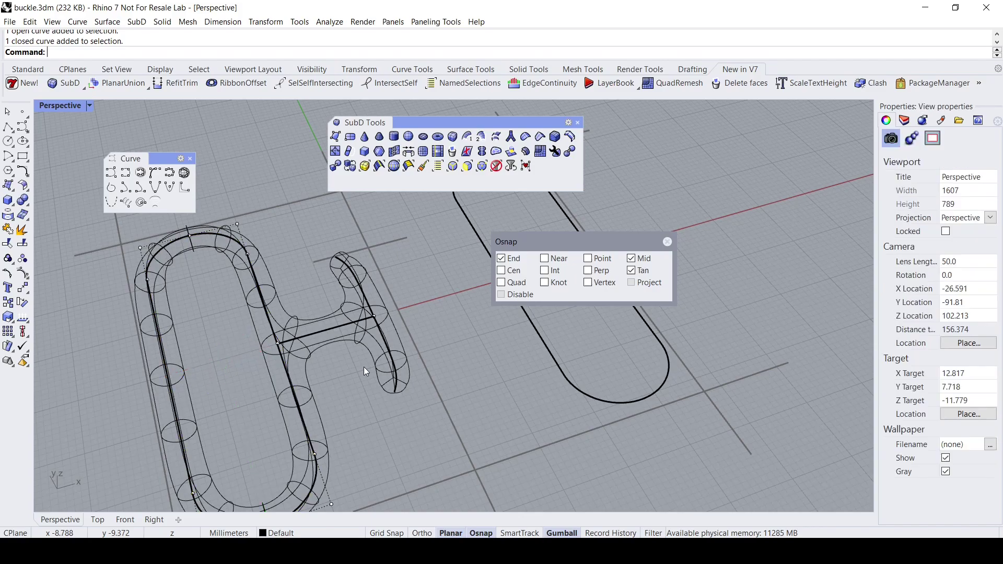
scroll(364, 367, down, 3)
scroll(358, 363, up, 5)
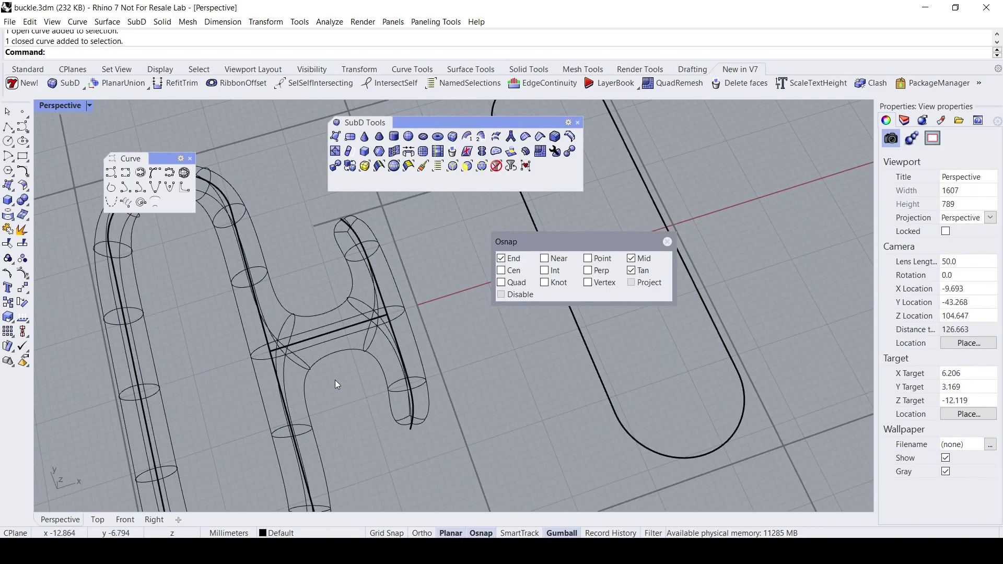
Step: Select the closed SubD pipe and set the Perspective viewport's display mode to Shaded
mouse_move(344, 339)
right_down()
mouse_move(364, 348)
mouse_move(343, 353)
right_up()
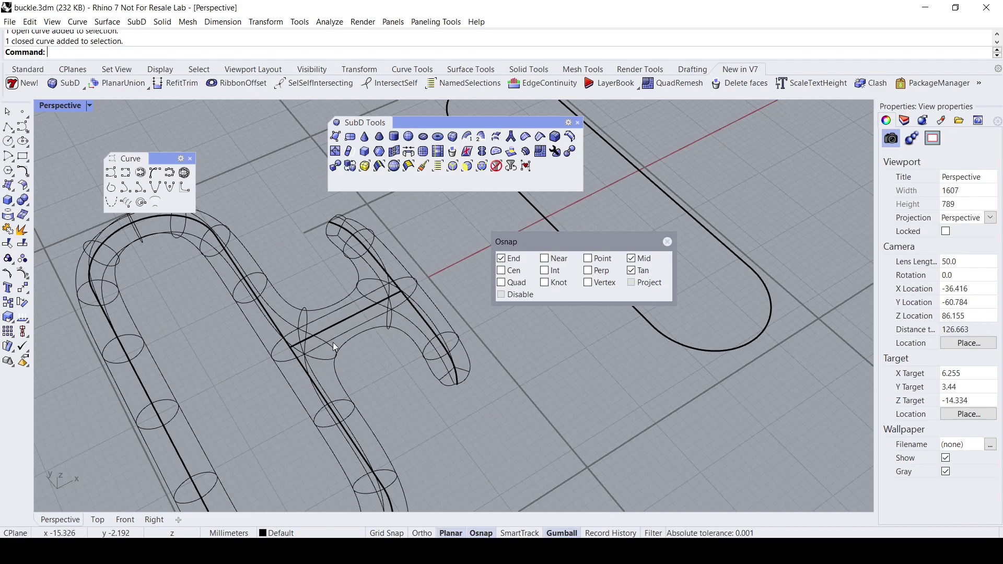
scroll(335, 346, down, 2)
right_drag(335, 346, 352, 356)
click(338, 359)
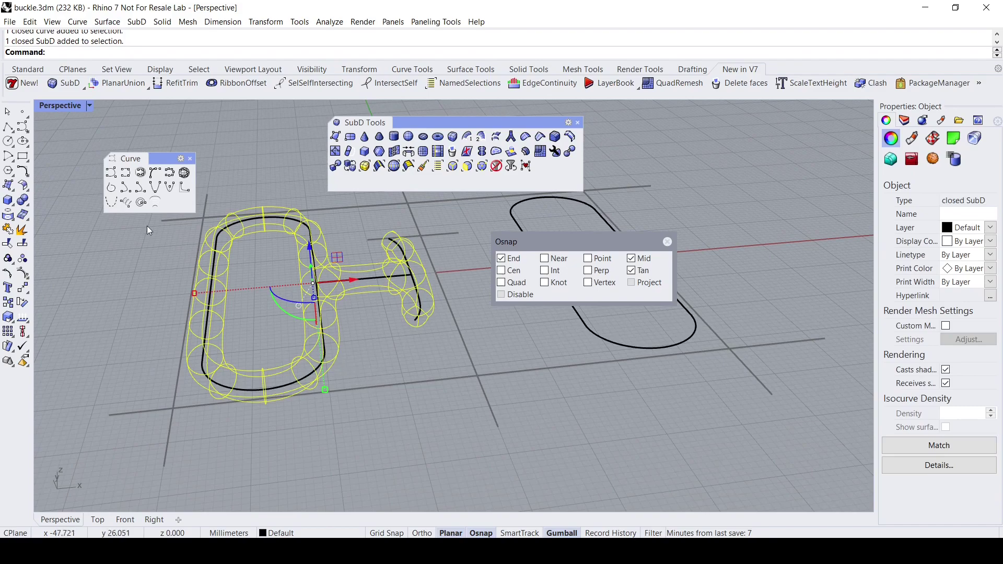
click(60, 106)
click(67, 162)
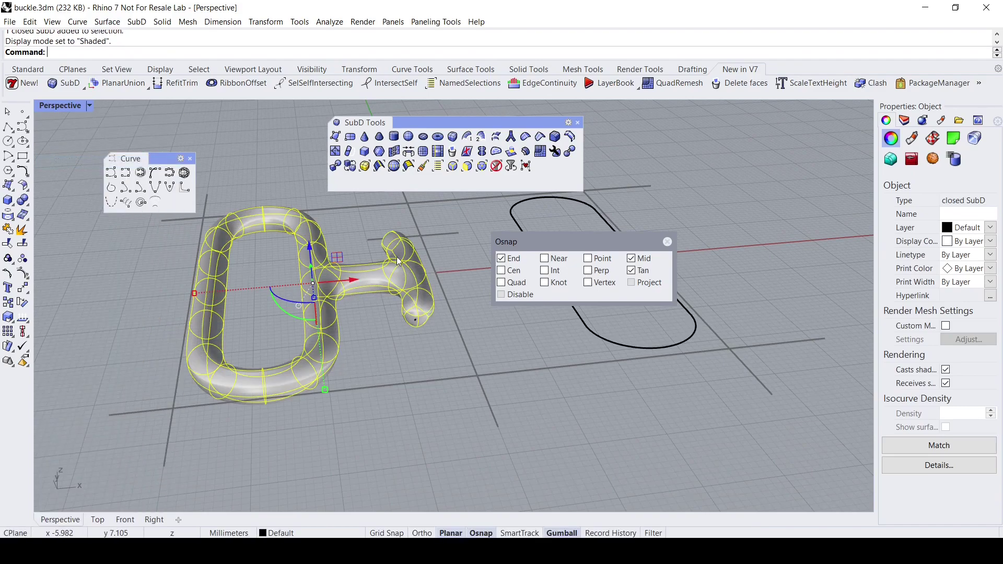
Step: Maximize the Front viewport and relocate the selected pipe's gumball to the centre of the slot side farthest from the hook
double_click(46, 106)
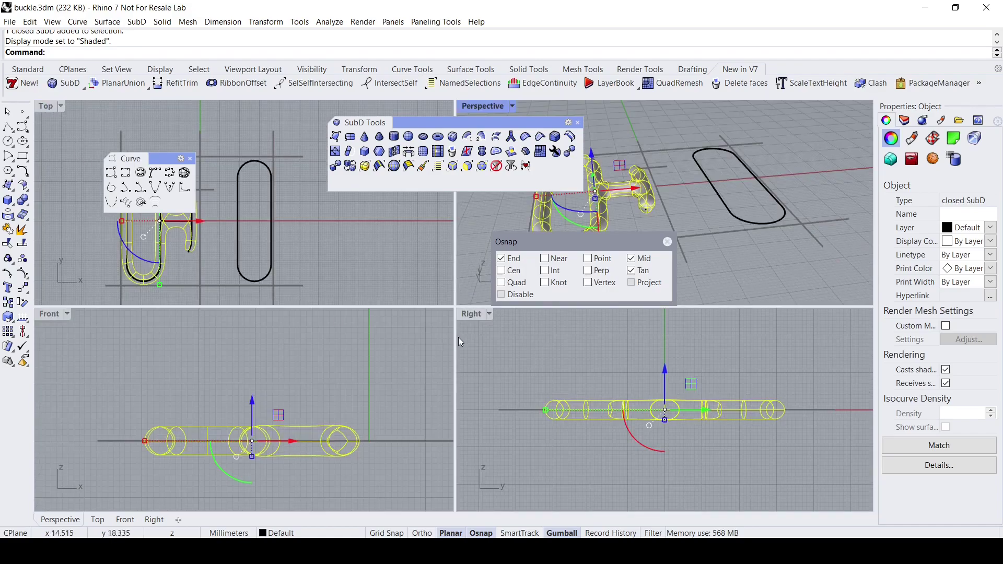
click(472, 320)
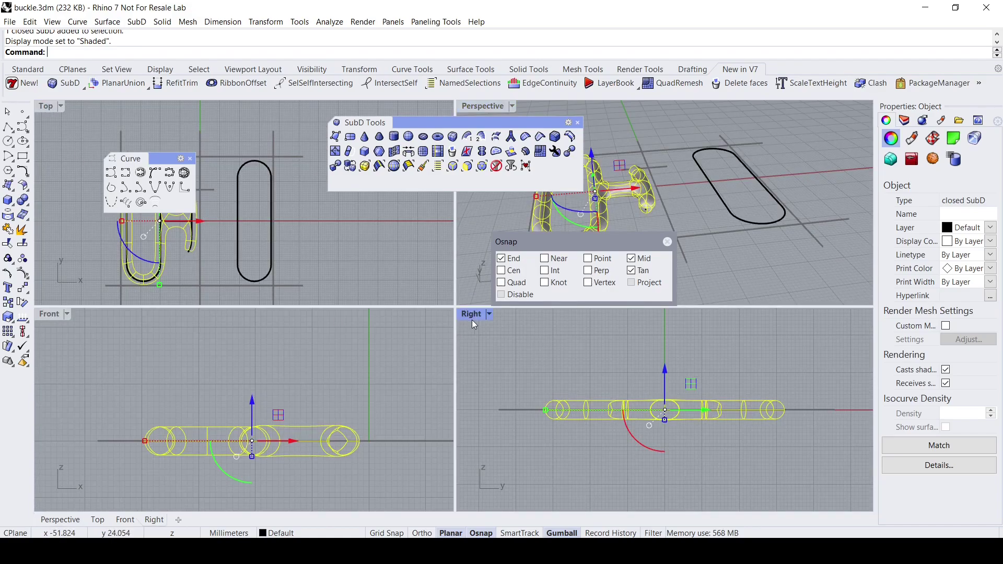
double_click(48, 314)
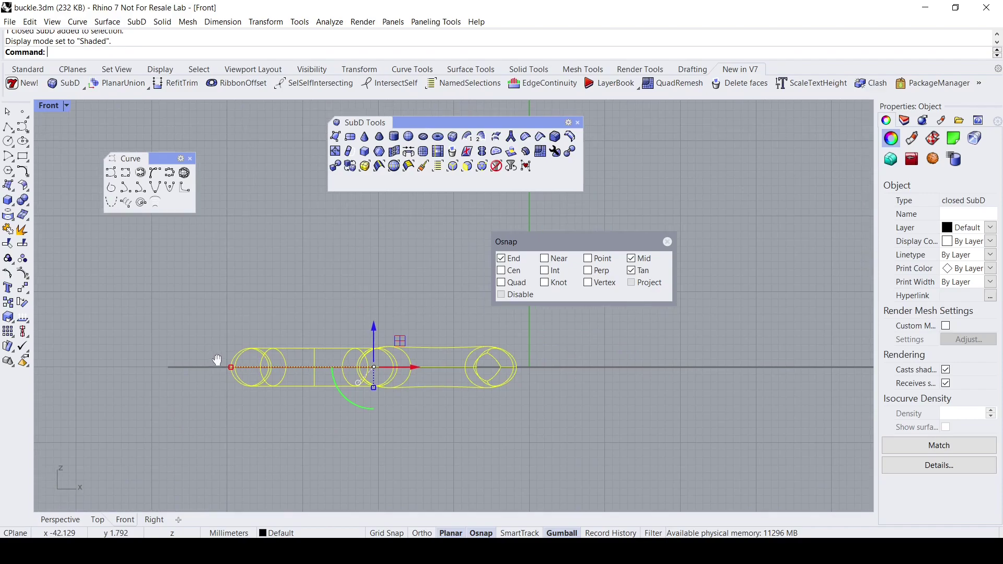
scroll(369, 371, up, 1)
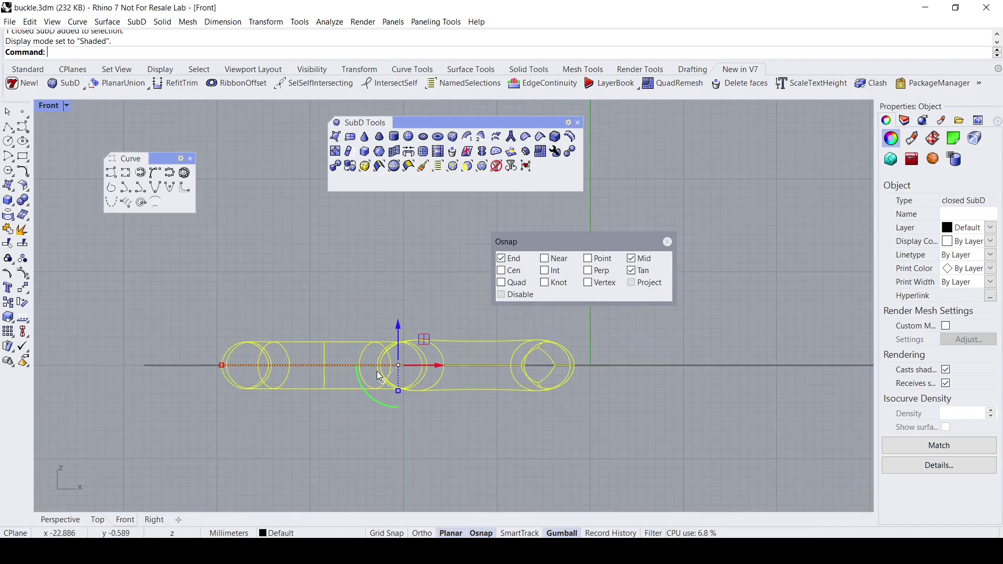
ctrl+drag(399, 366, 245, 366)
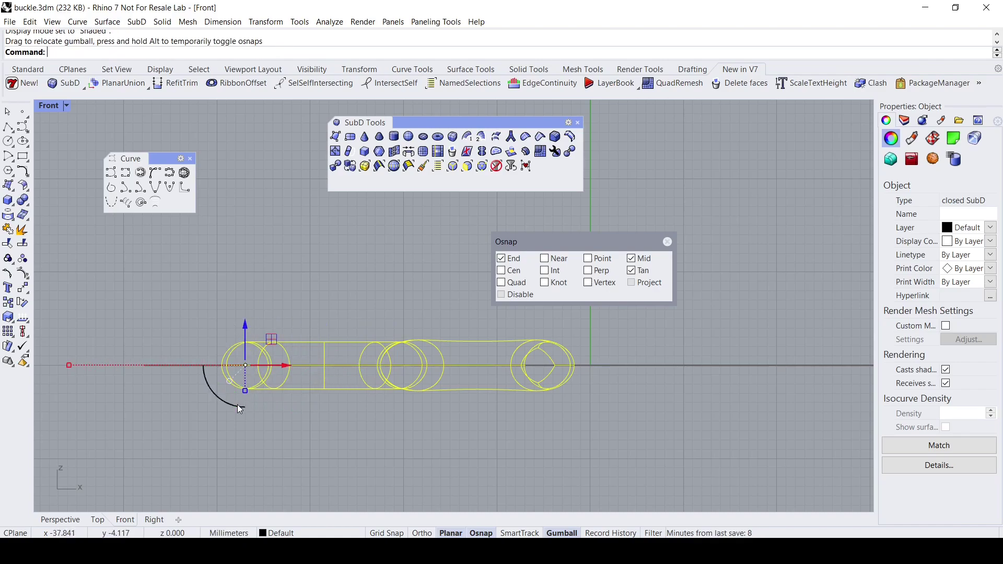
Step: Set the Front viewport's display mode to Shaded
scroll(238, 405, down, 2)
right_drag(238, 405, 240, 418)
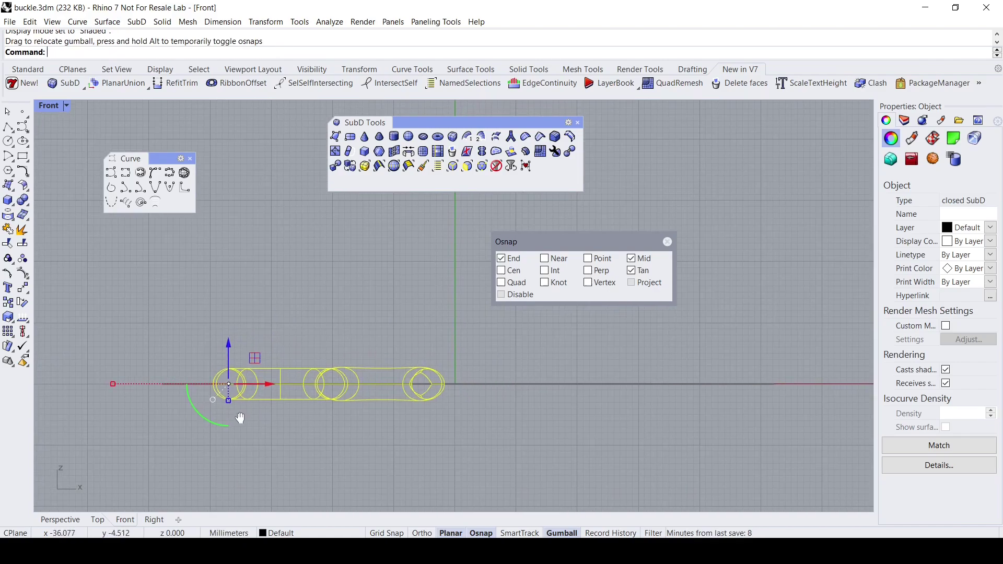
click(44, 109)
click(63, 159)
scroll(139, 266, up, 2)
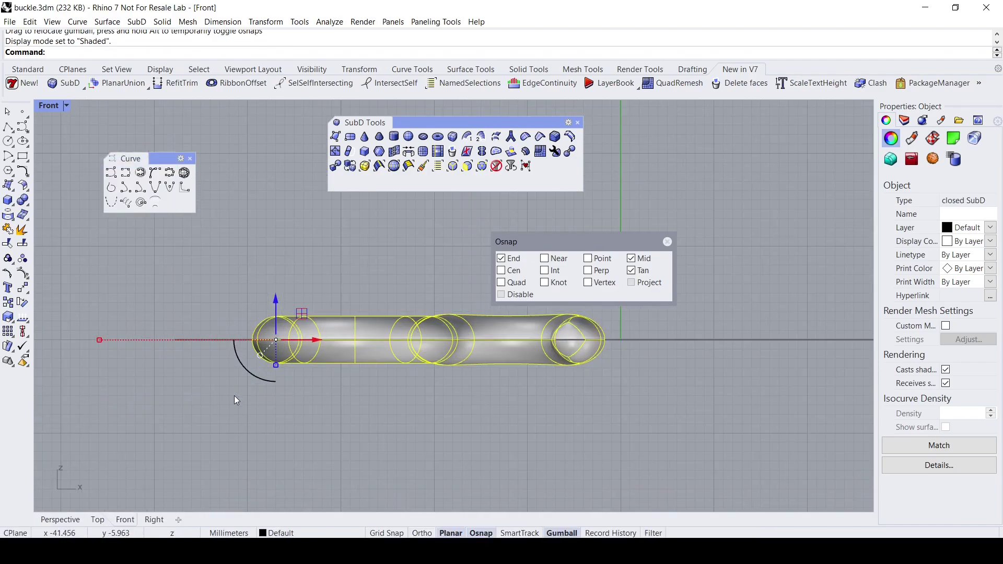
right_drag(253, 377, 248, 400)
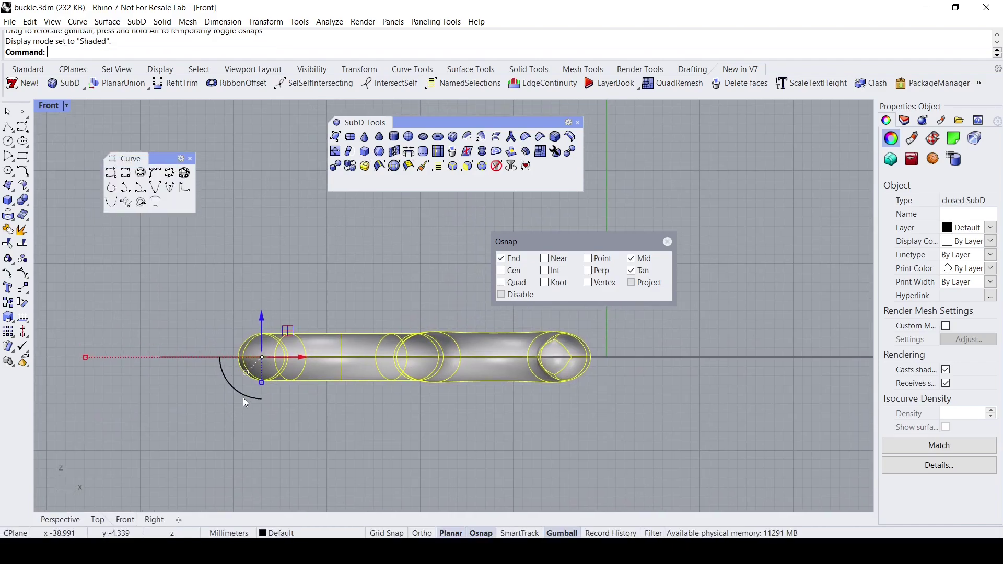
Step: Rotate the pipe about the relocated gumball so the hook end tilts upward, moving the Osnap window clear, and deselect it
drag(242, 393, 538, 288)
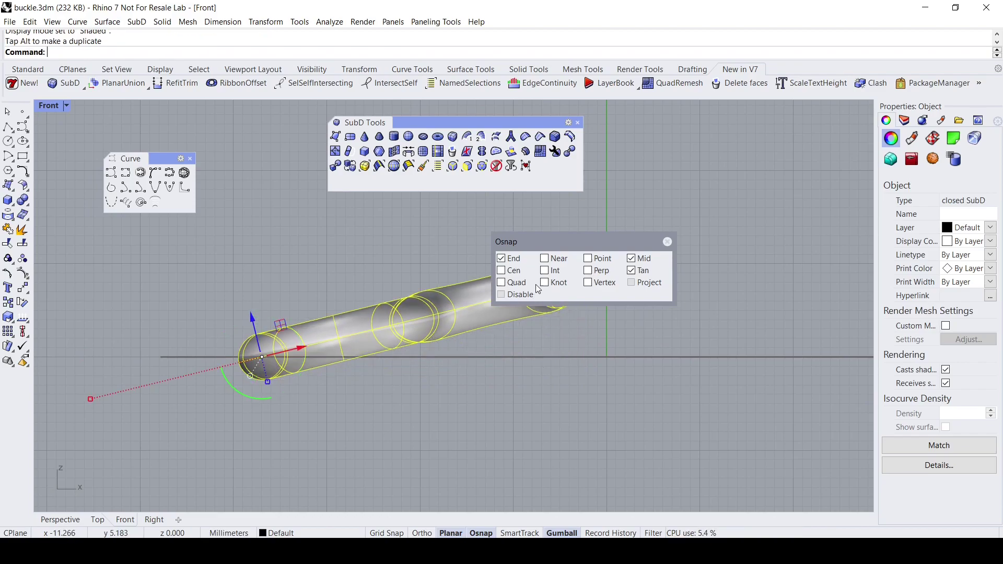
drag(579, 246, 742, 238)
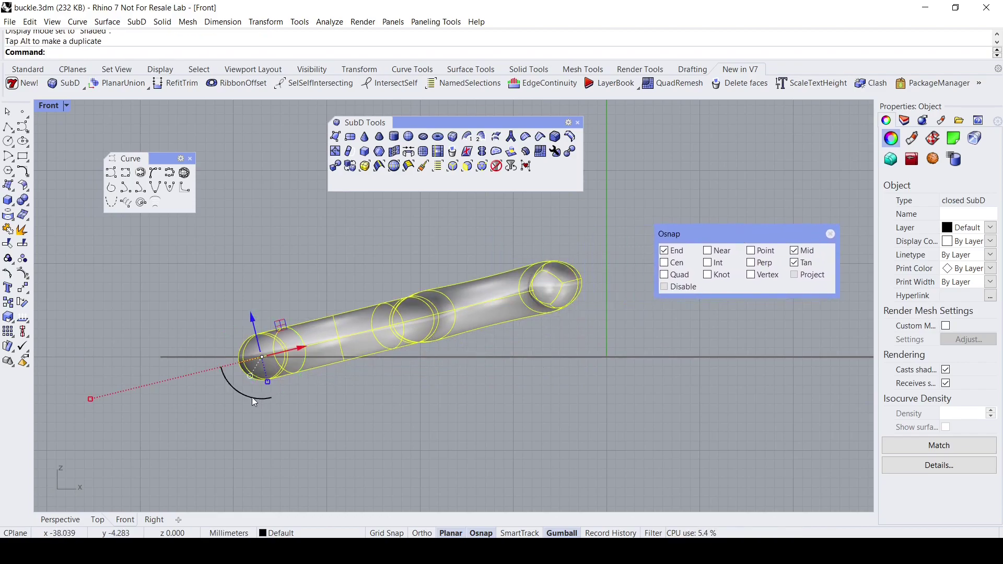
drag(252, 398, 253, 400)
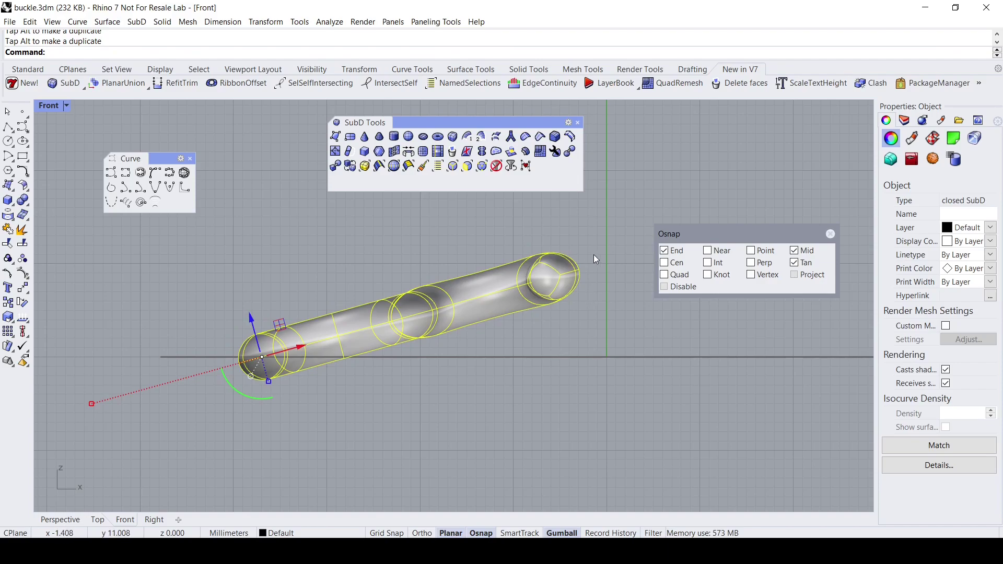
key(Escape)
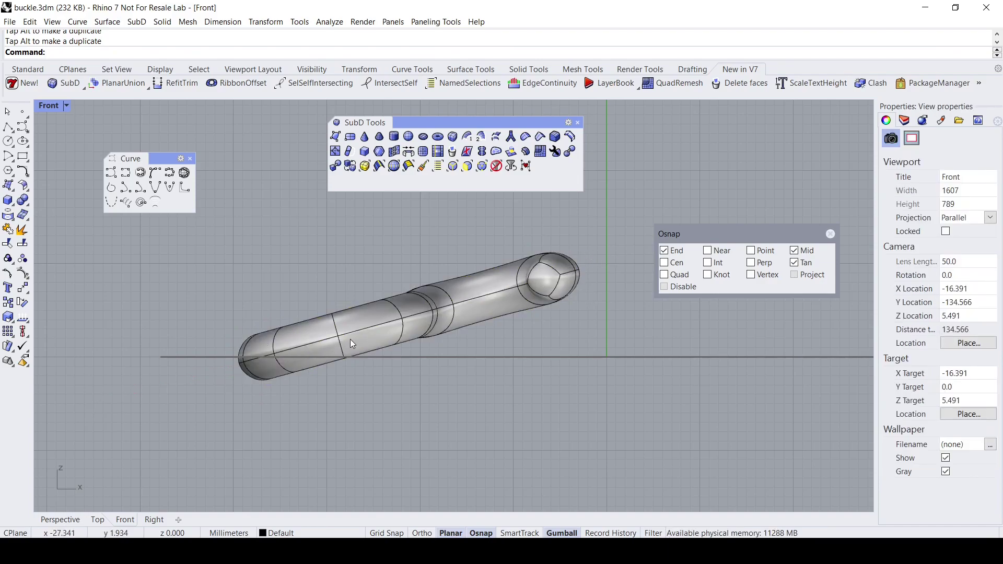
Step: Maximize the Perspective viewport and examine the tilted pipe against the original curves
double_click(42, 106)
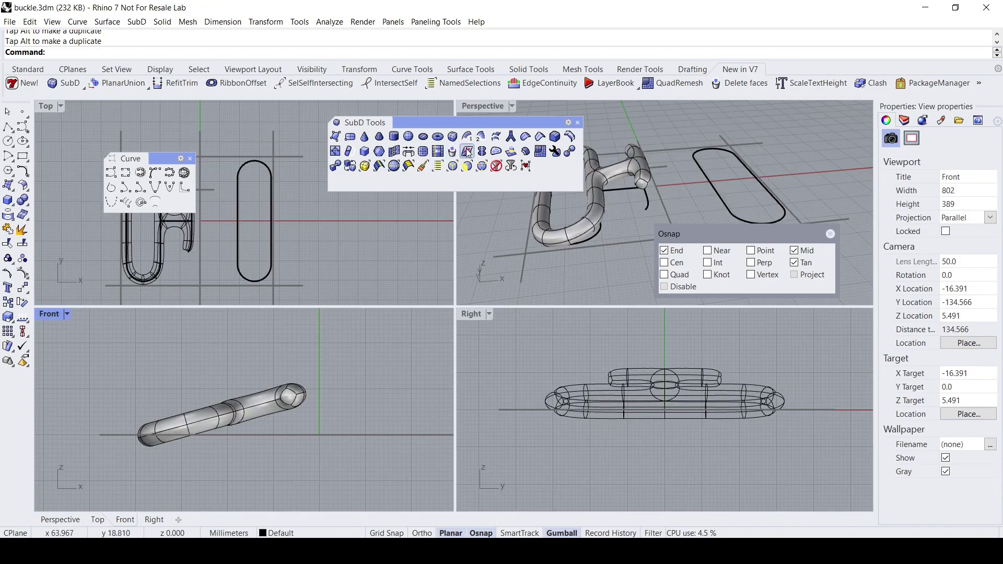
click(487, 108)
double_click(486, 108)
right_drag(396, 271, 427, 341)
scroll(406, 362, up, 5)
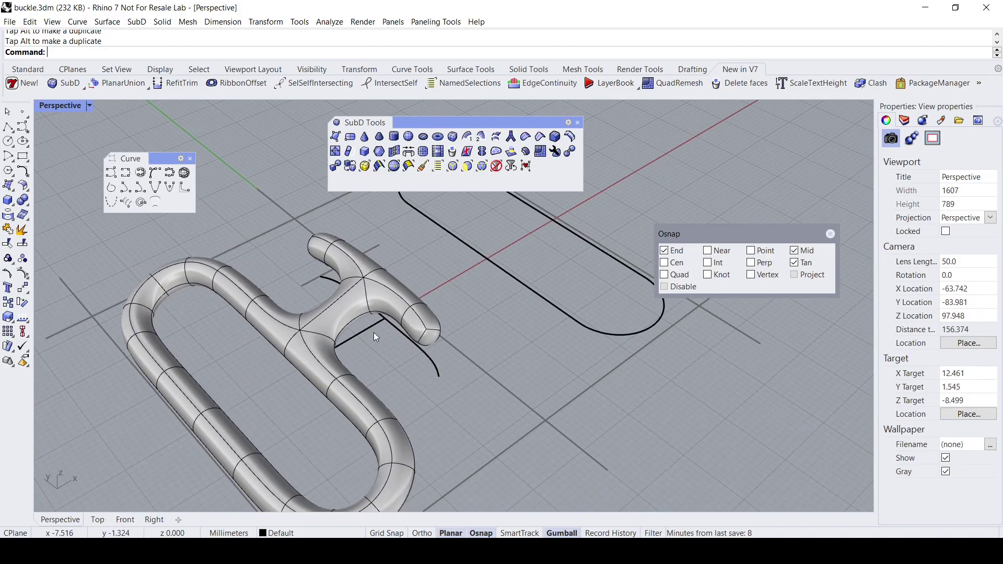
right_drag(374, 332, 295, 346)
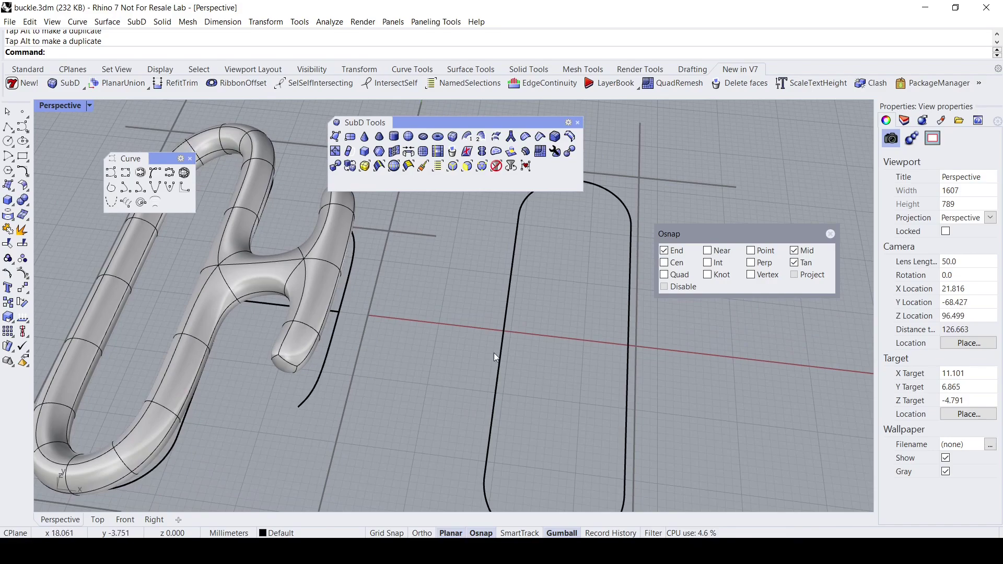
Step: Maximize the Top viewport and draw a horizontal line about 11 mm long across the lower hook arm with Polyline
double_click(57, 107)
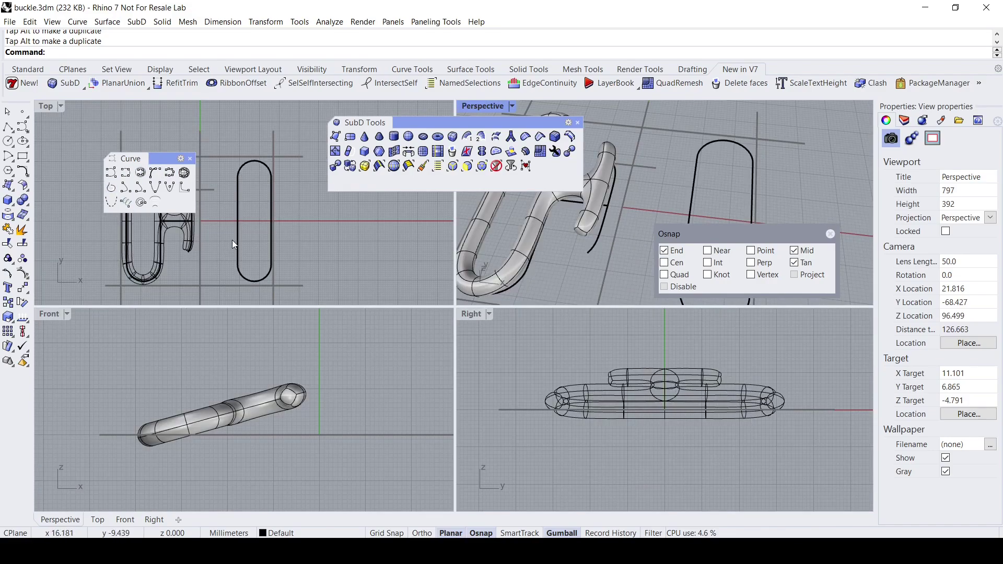
click(360, 268)
double_click(45, 106)
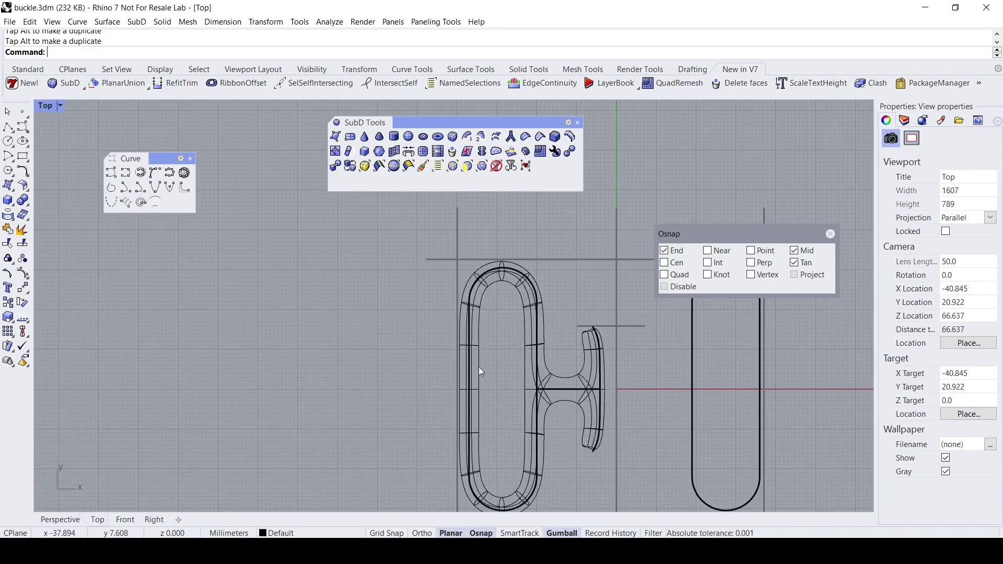
scroll(275, 317, up, 6)
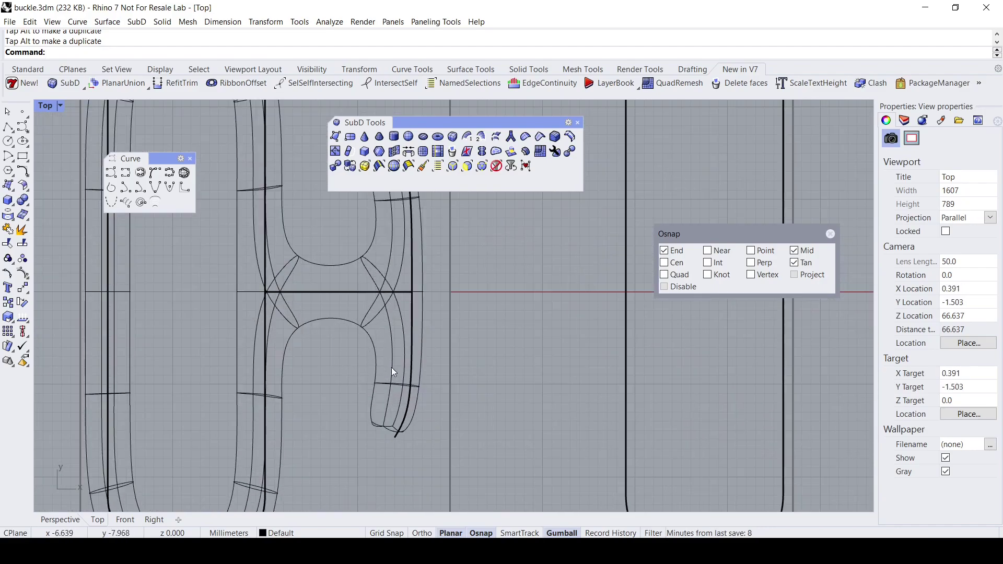
click(8, 127)
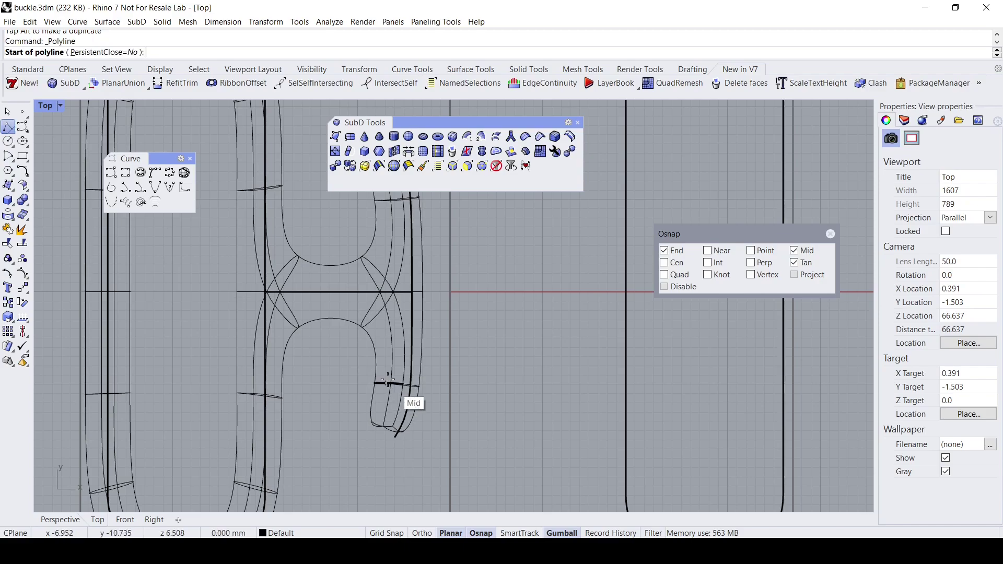
scroll(400, 399, up, 2)
click(346, 349)
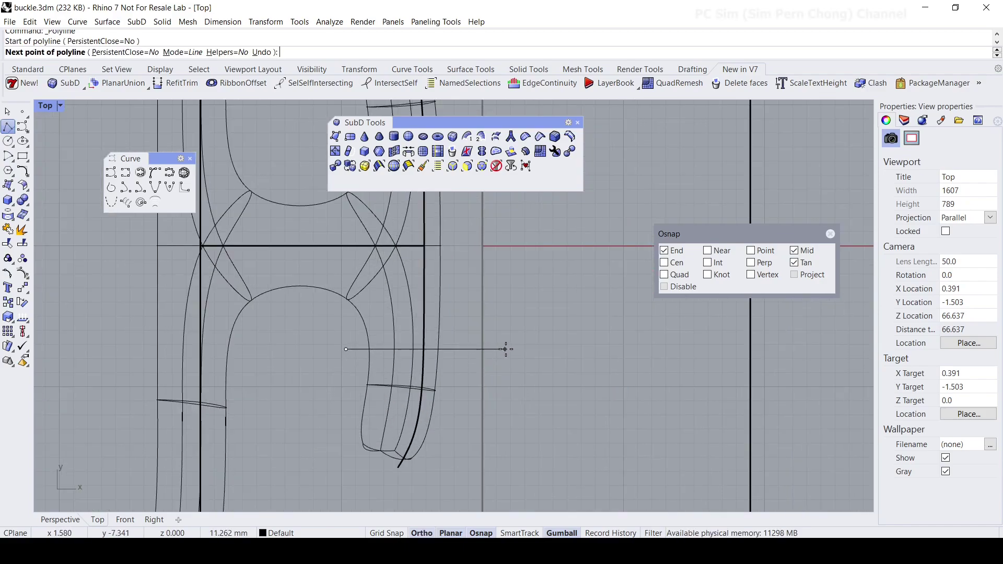
click(507, 349)
right_click(507, 349)
Step: Project the horizontal line onto the SubD pipe along the CPlane Z direction
right_drag(471, 355, 459, 377)
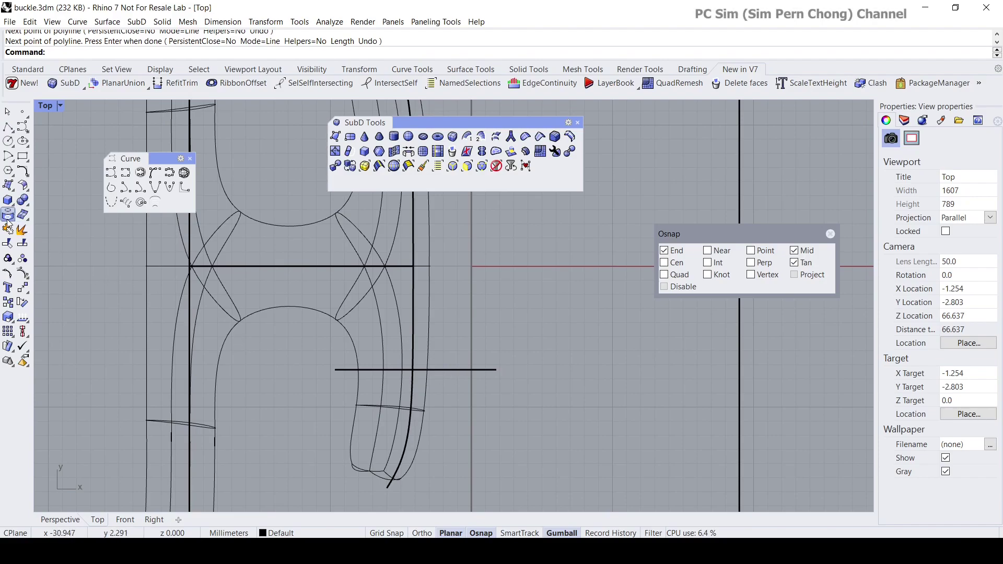
click(22, 229)
click(334, 372)
key(Return)
click(352, 343)
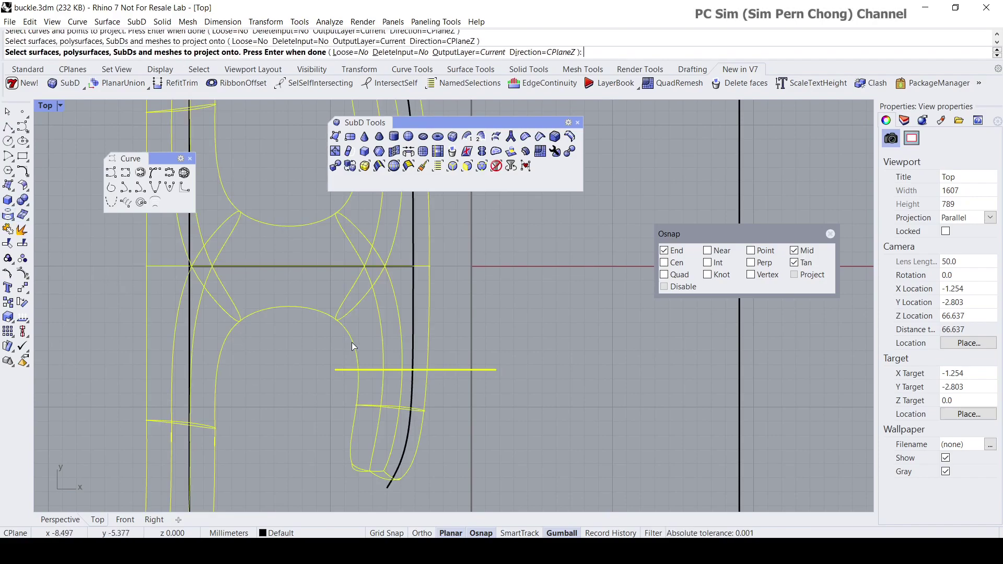
key(Return)
Step: Maximize the Perspective viewport and select the projected closed curve around the hook arm
double_click(47, 106)
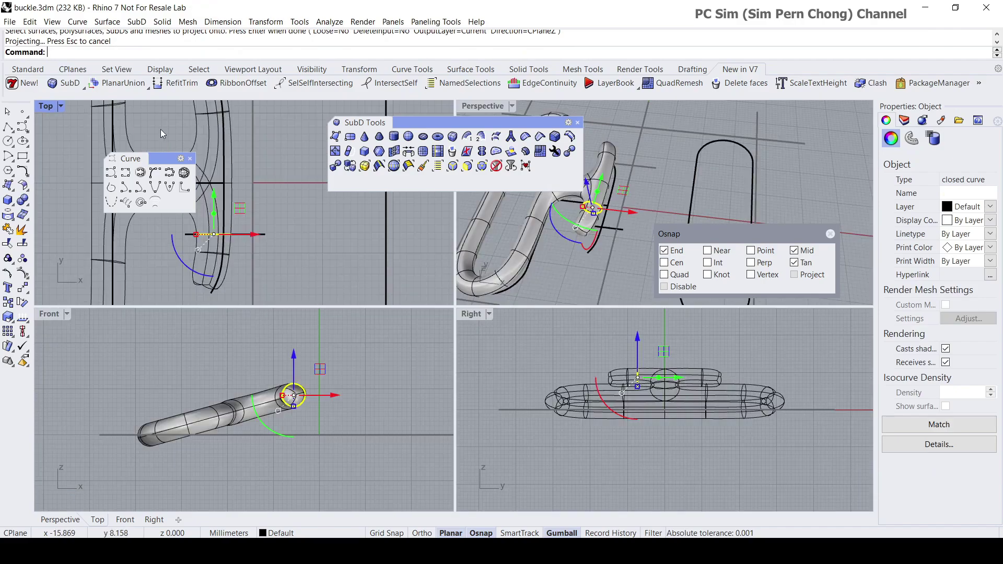
double_click(471, 107)
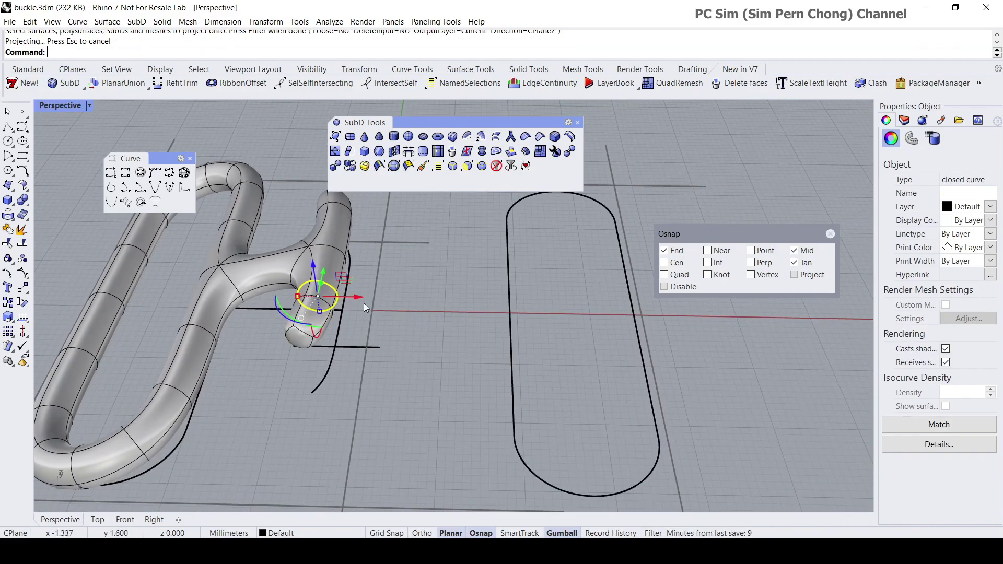
scroll(363, 303, up, 5)
right_drag(386, 382, 412, 303)
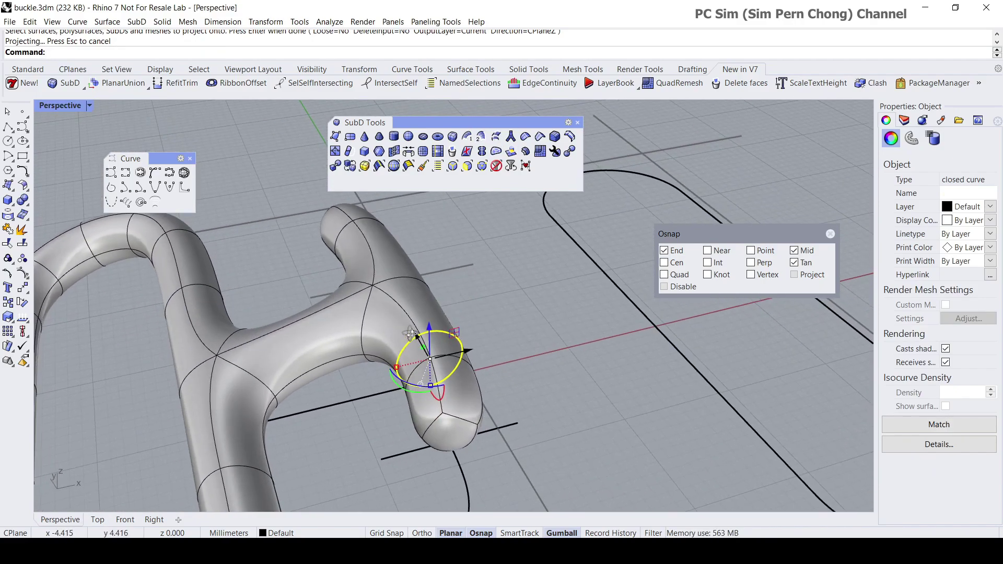
scroll(443, 336, up, 6)
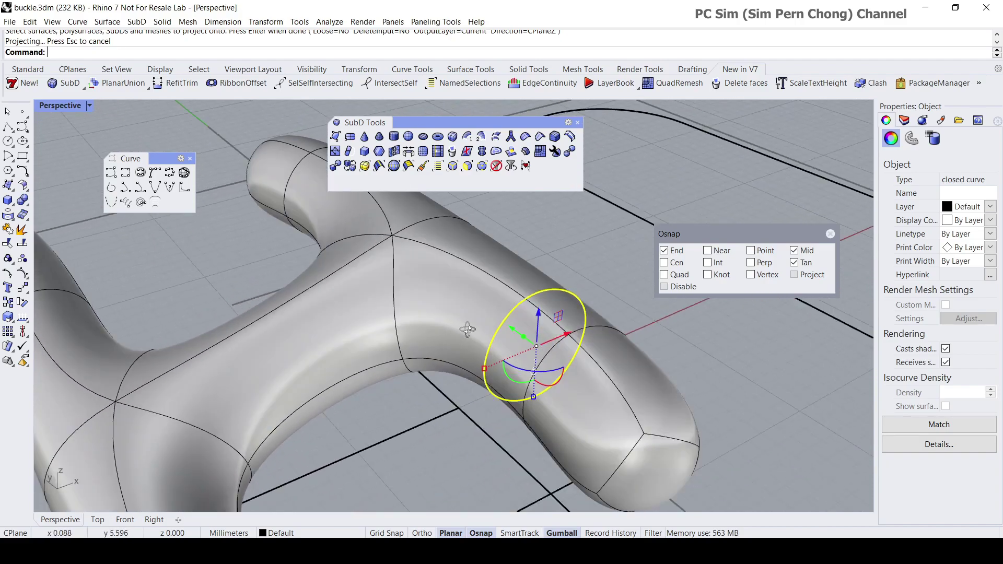
key(Escape)
click(506, 317)
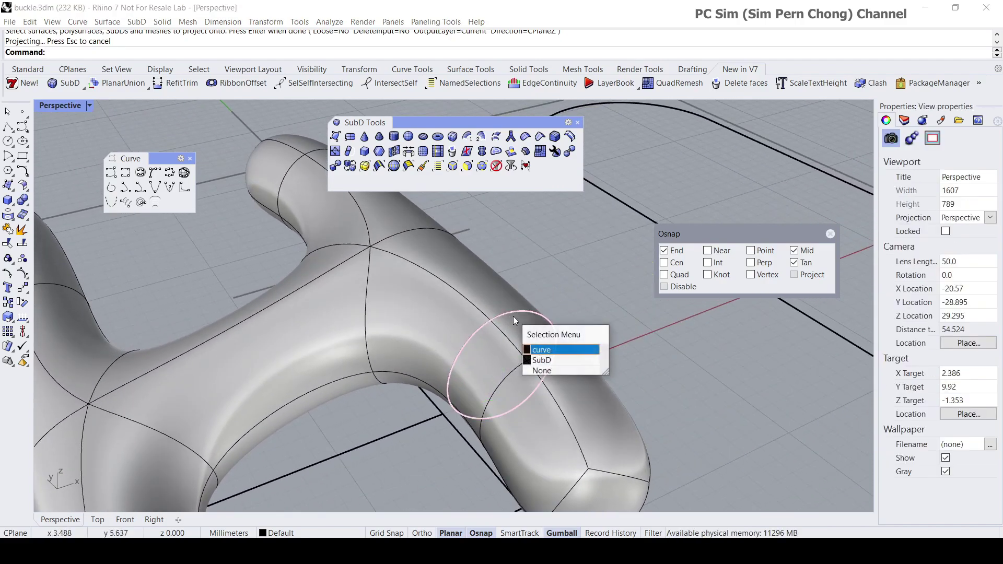
click(565, 344)
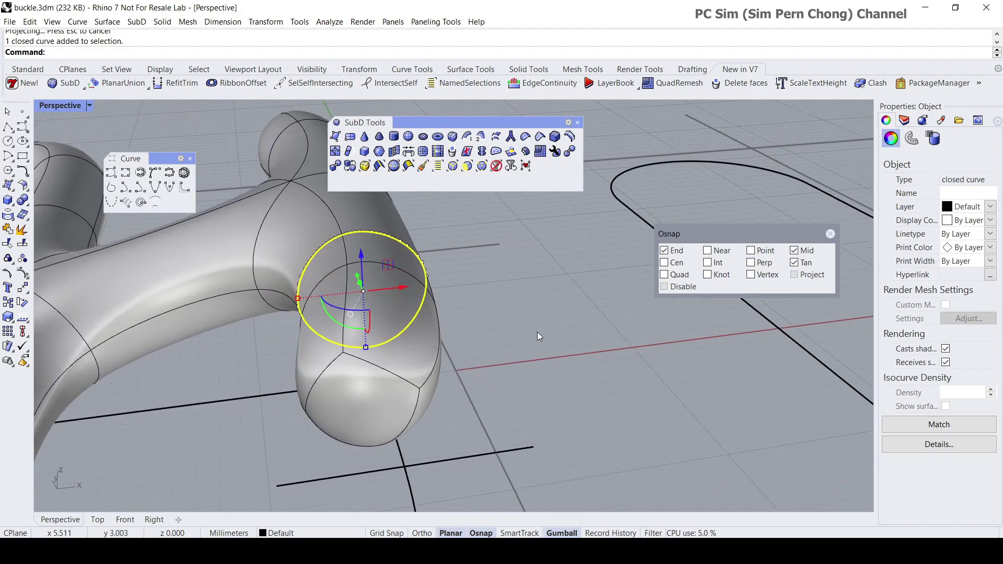
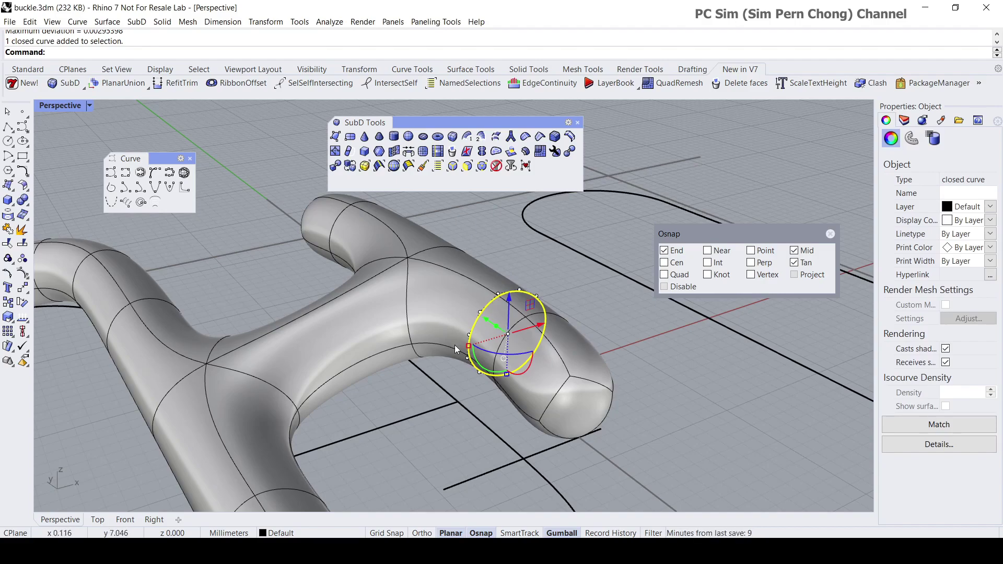
Step: Start the Offset command and examine the projected closed curve around the hook arm from several angles
click(562, 305)
text(offset)
key(Return)
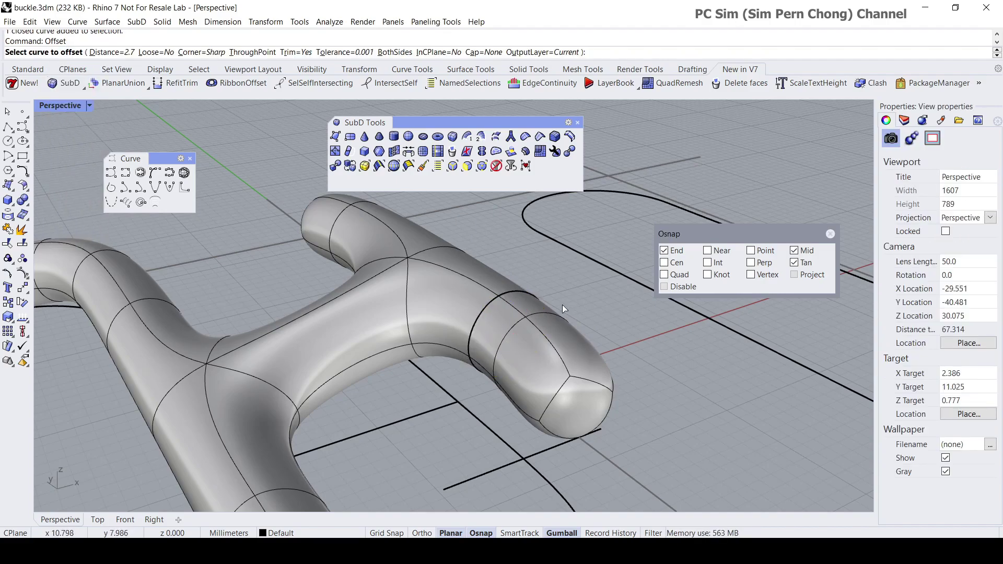
right_drag(581, 313, 397, 328)
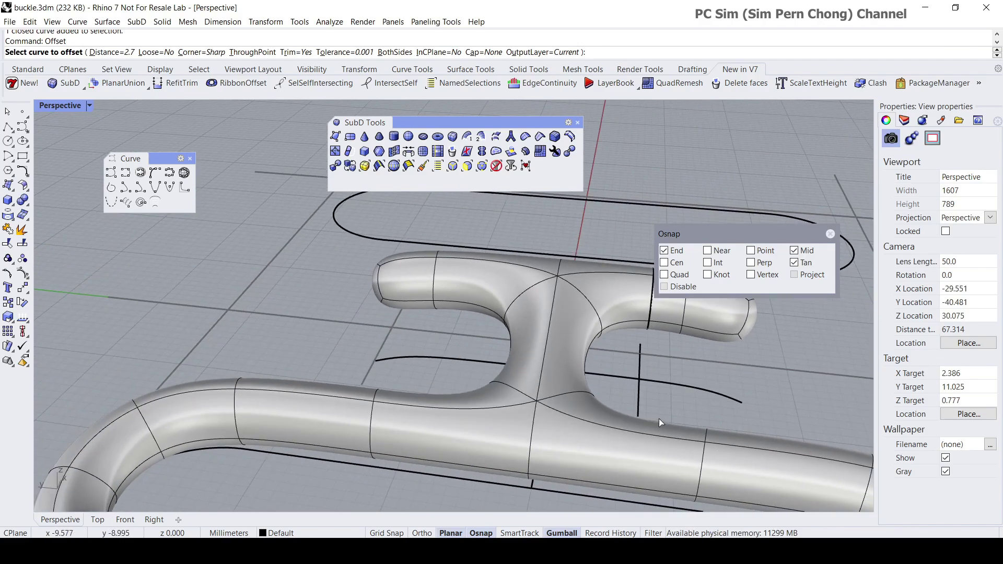
right_drag(659, 419, 428, 399)
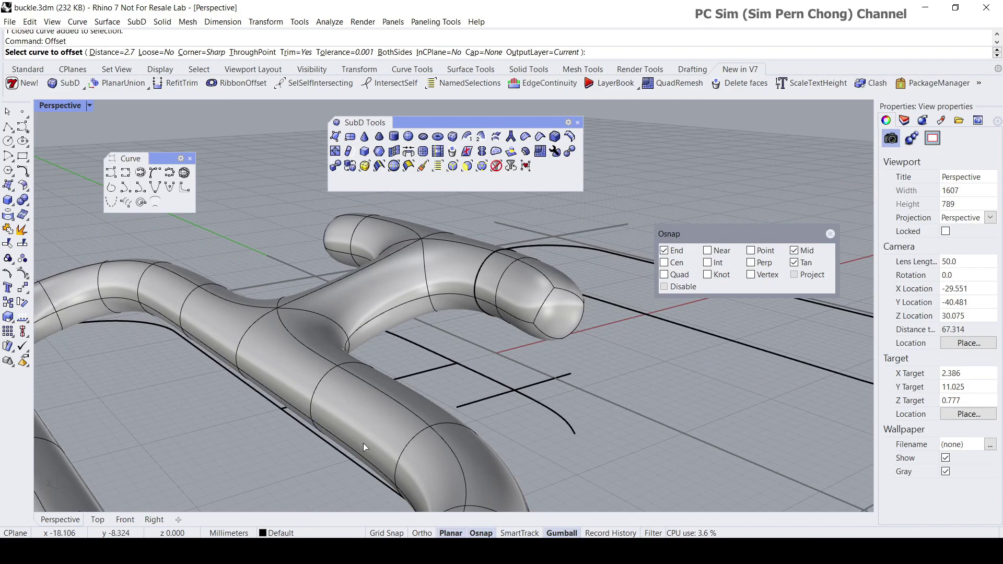
right_drag(440, 412, 440, 353)
scroll(439, 340, up, 2)
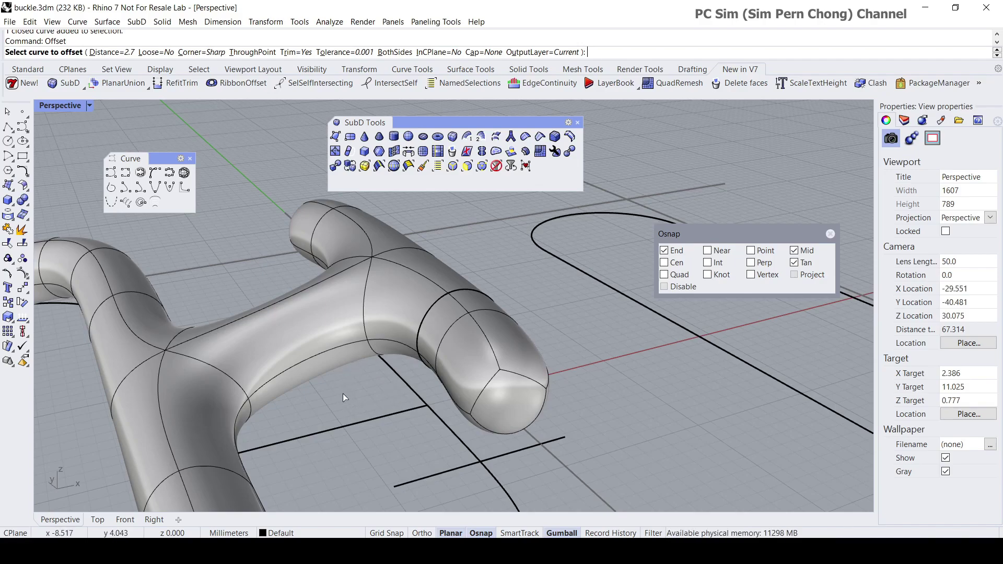
scroll(369, 409, up, 4)
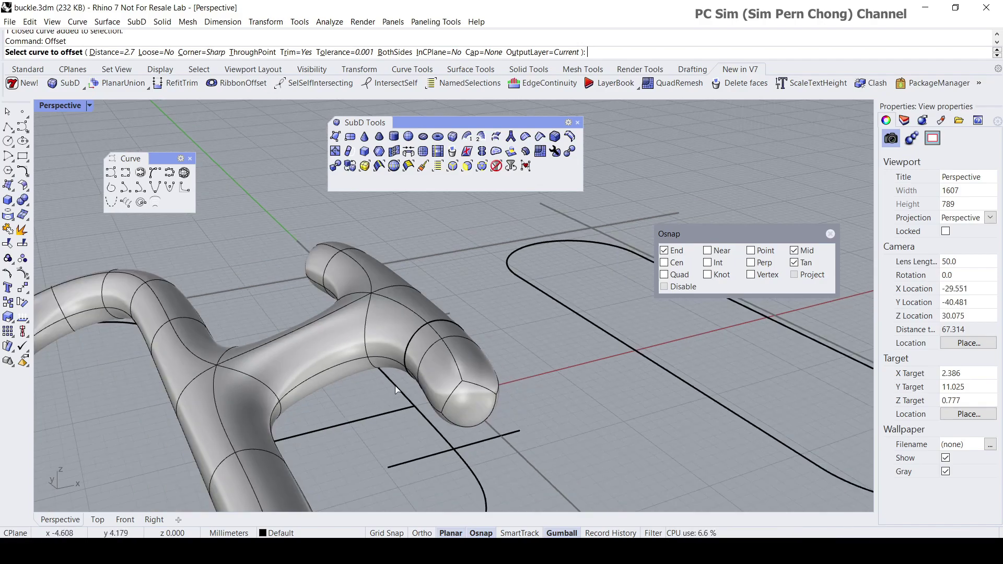
scroll(416, 351, up, 4)
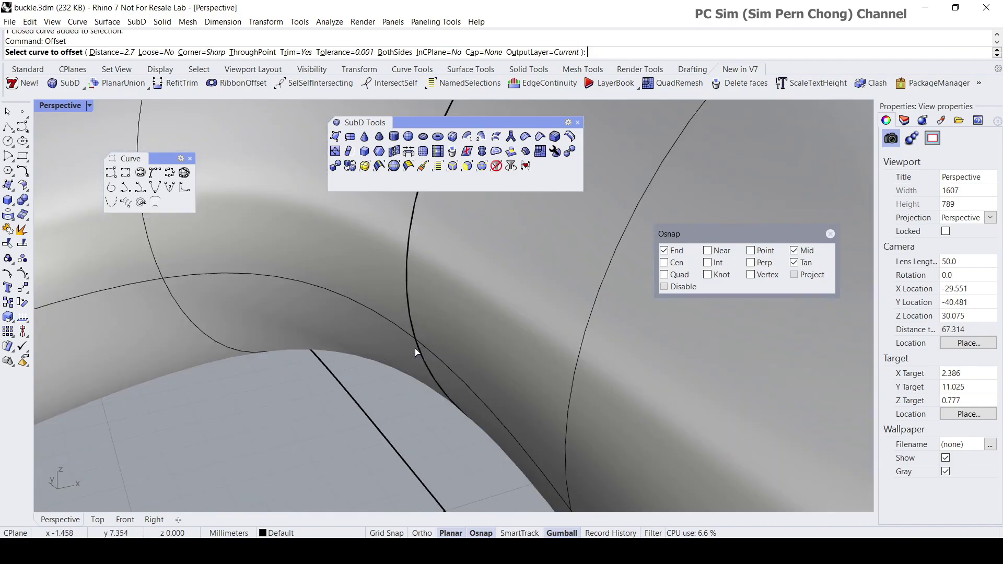
scroll(407, 352, down, 3)
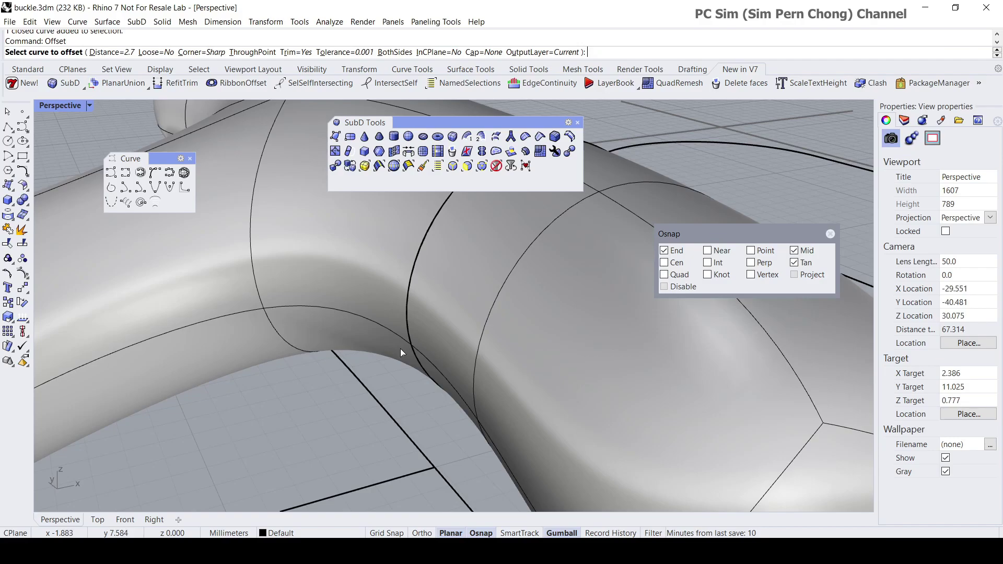
scroll(400, 351, down, 2)
scroll(400, 348, down, 2)
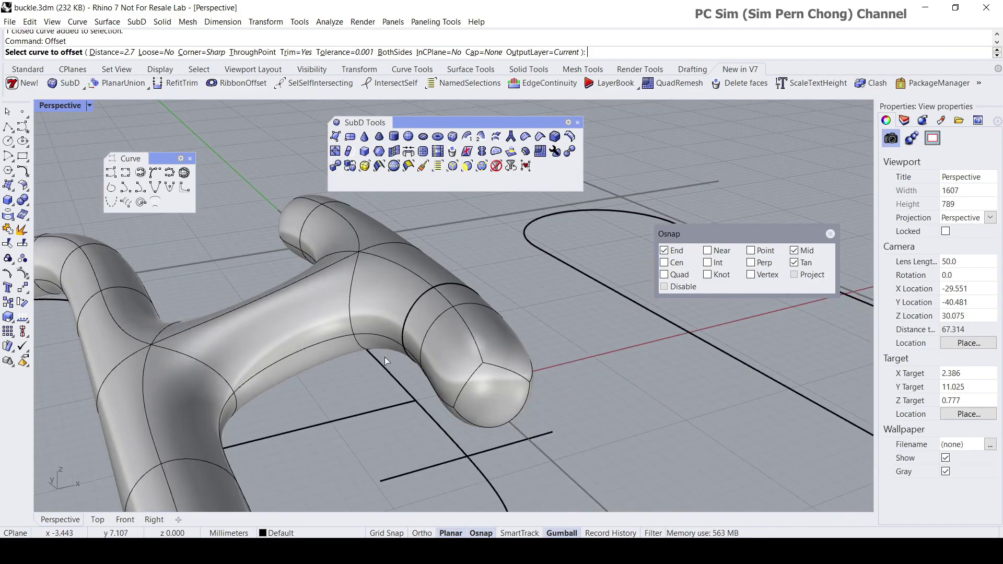
scroll(352, 343, up, 5)
scroll(354, 341, down, 4)
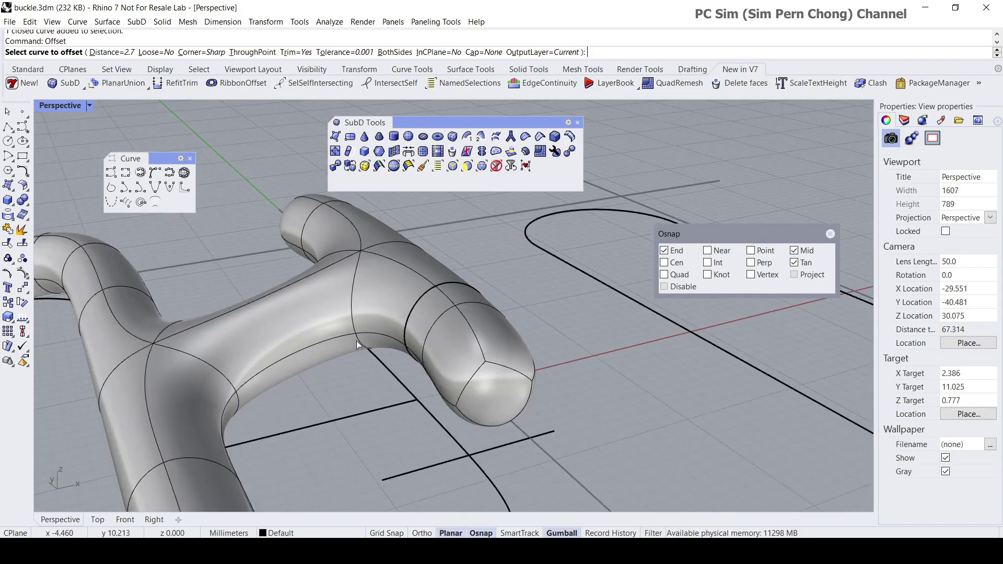
scroll(349, 350, up, 2)
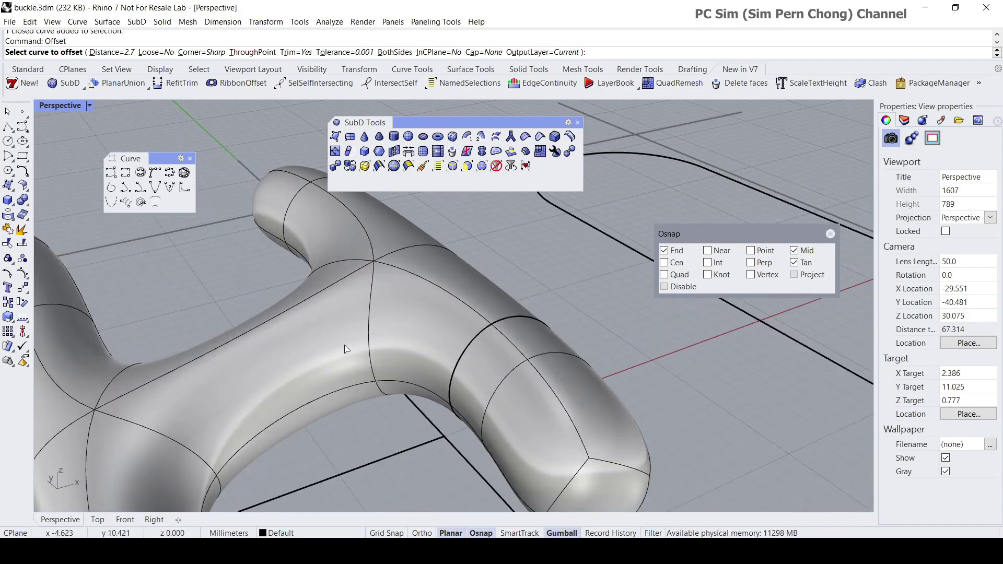
scroll(443, 345, down, 2)
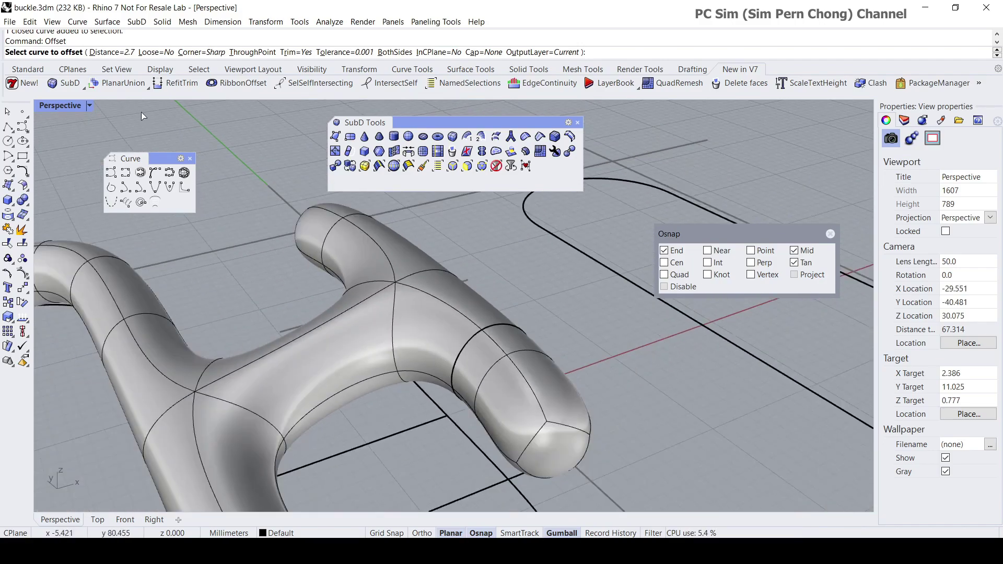
Step: Set the offset distance to 2.8 mm and offset the closed curve around the hook arm outward
click(112, 52)
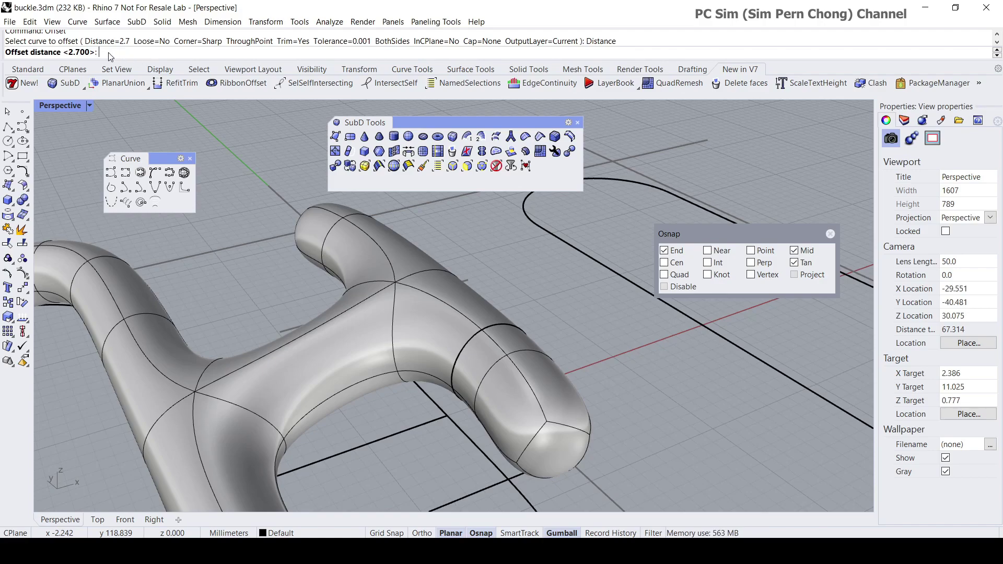
text(2.8)
key(Return)
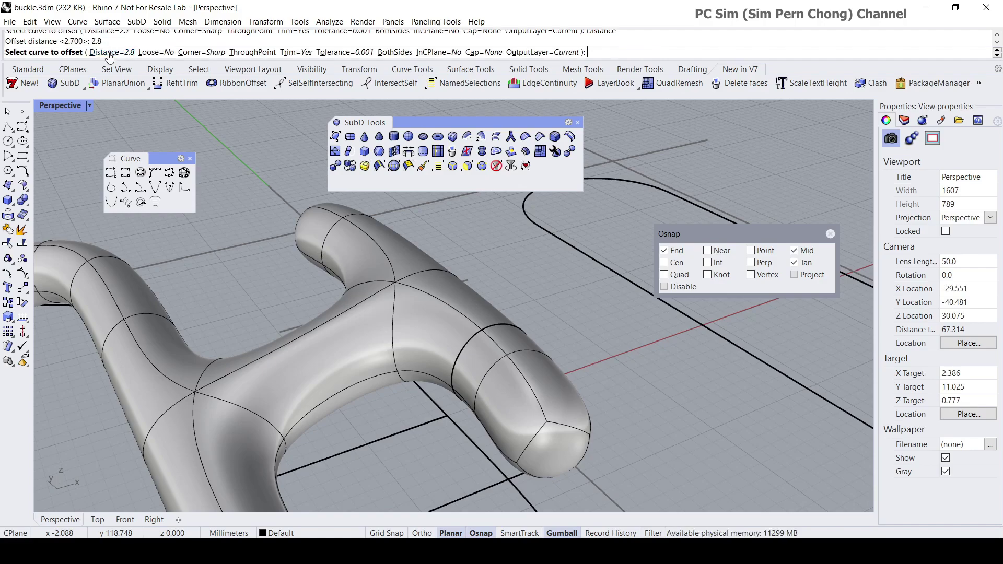
click(462, 356)
right_drag(462, 356, 421, 333)
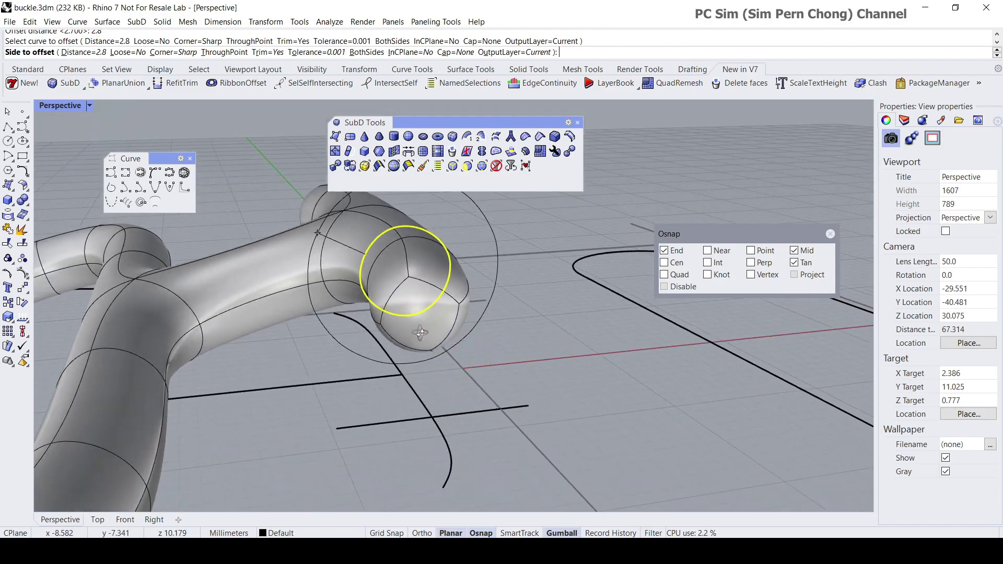
click(345, 356)
Step: Rebuild the larger offset curve around the hook arm with 12 points, deleting the input and making it SubD friendly
click(342, 349)
right_drag(342, 349, 399, 332)
scroll(399, 332, up, 2)
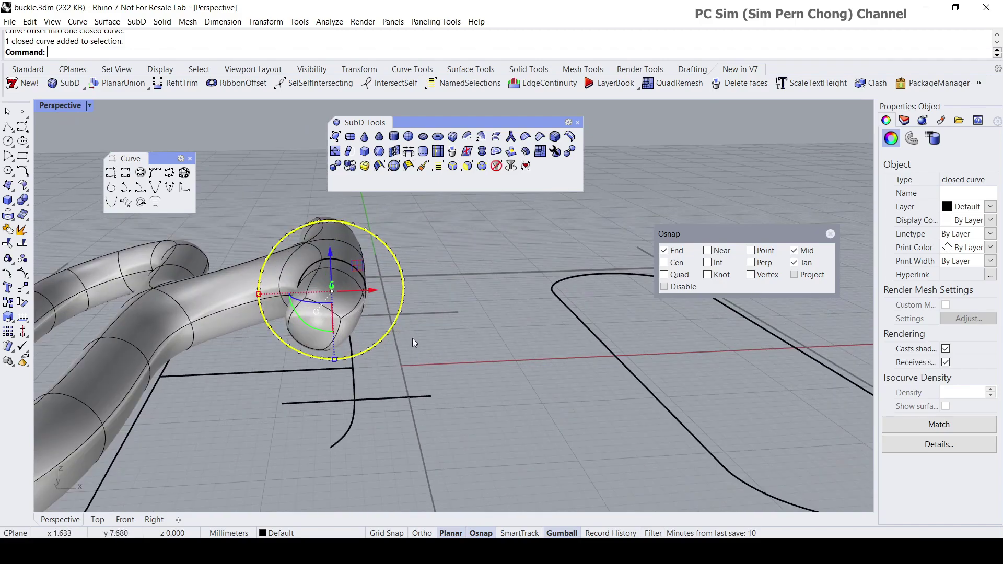
click(412, 337)
click(404, 300)
text(Rebuild)
key(Return)
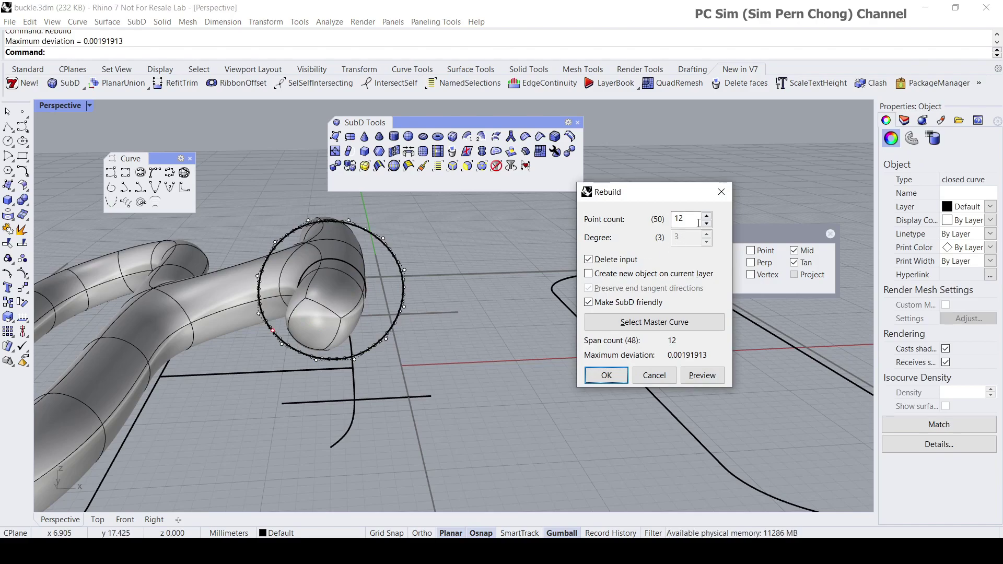
click(605, 376)
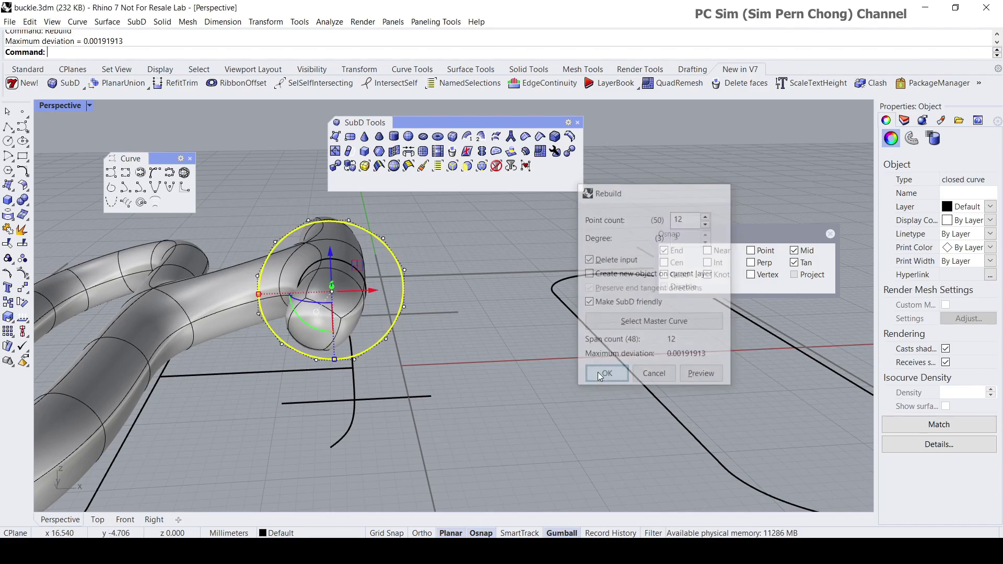
Step: Move the horizontal line away from the hook arm along X until its far end crosses the second slot outline
right_drag(501, 337, 470, 401)
click(522, 346)
click(424, 399)
drag(441, 405, 566, 403)
drag(483, 399, 512, 406)
click(566, 385)
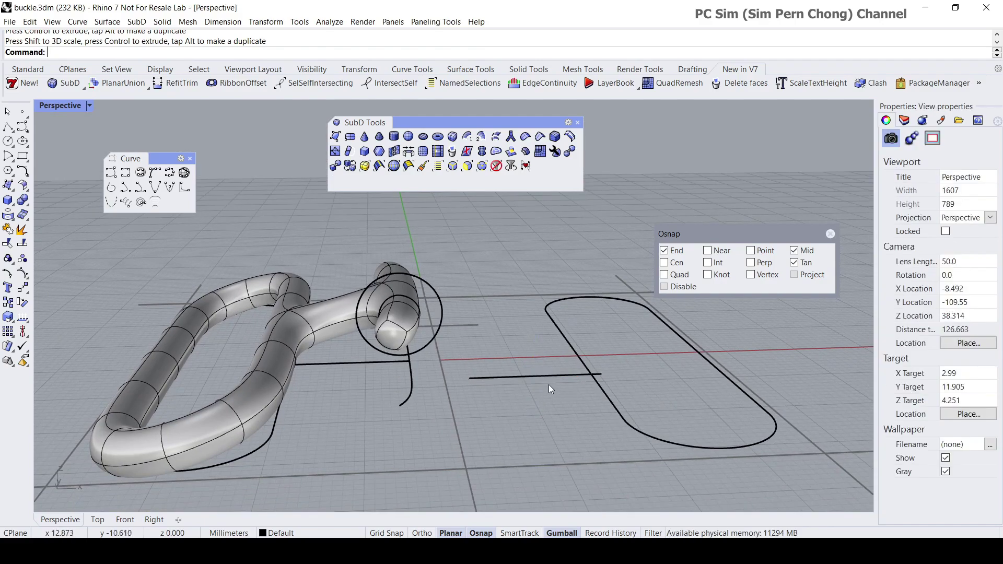
Step: Reposition the Osnap window nearer the hook and make sure the Tan snap is enabled
right_drag(548, 384, 480, 362)
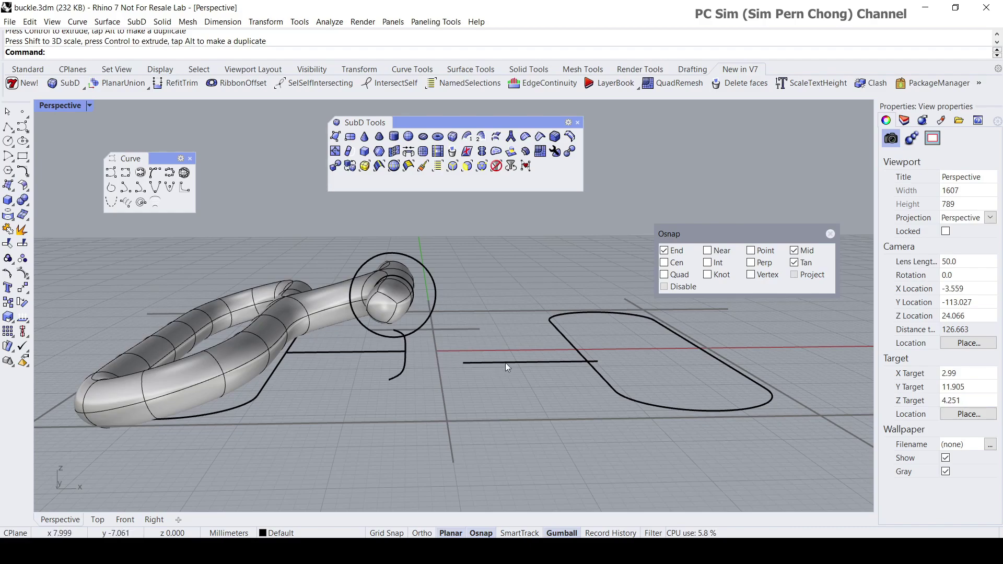
right_drag(438, 354, 399, 359)
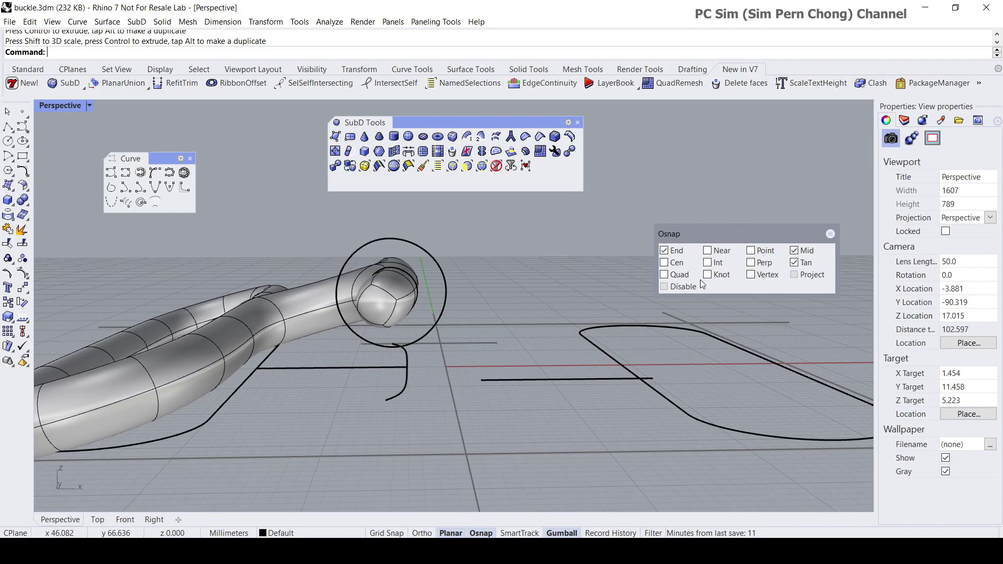
right_drag(478, 341, 461, 330)
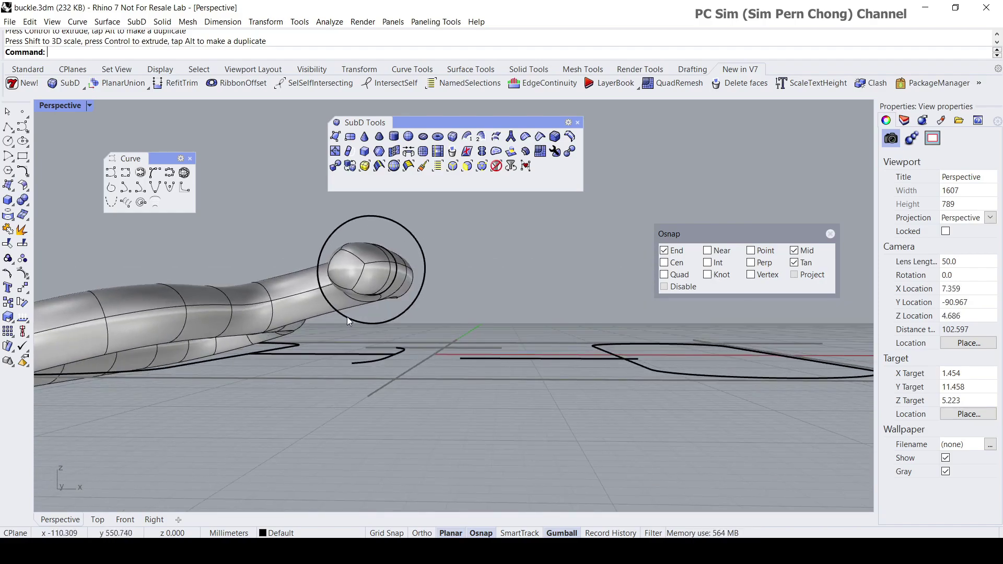
drag(740, 236, 555, 228)
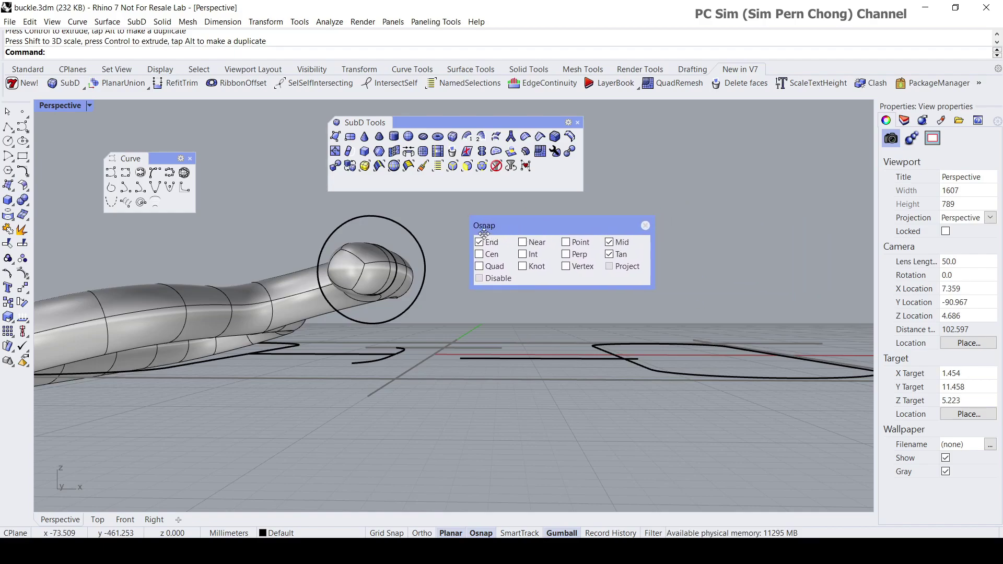
click(610, 255)
click(613, 259)
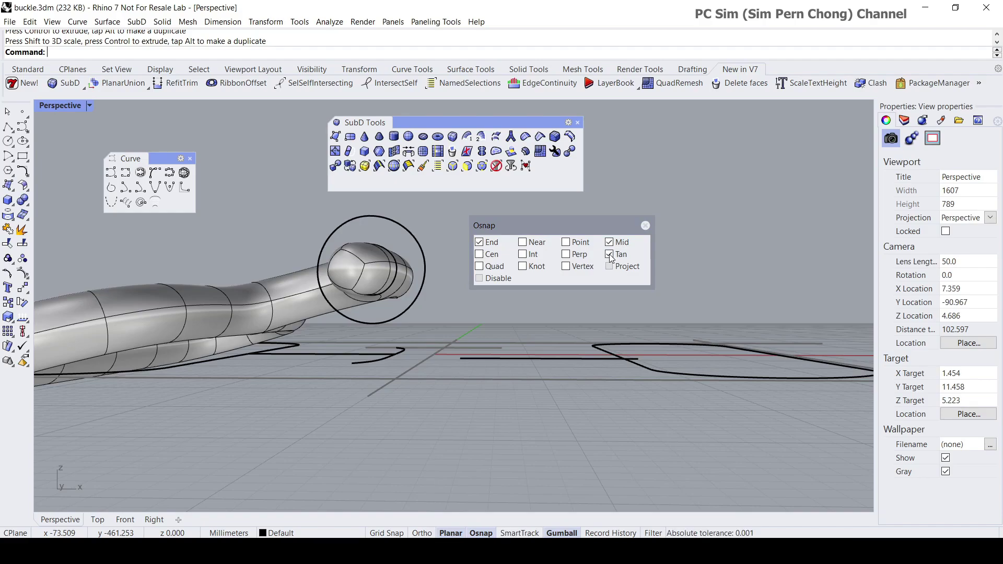
Step: Draw a polyline segment about 11 mm long from the moved line's near end to a tangent point on the underside of the offset curve
right_drag(200, 257, 308, 329)
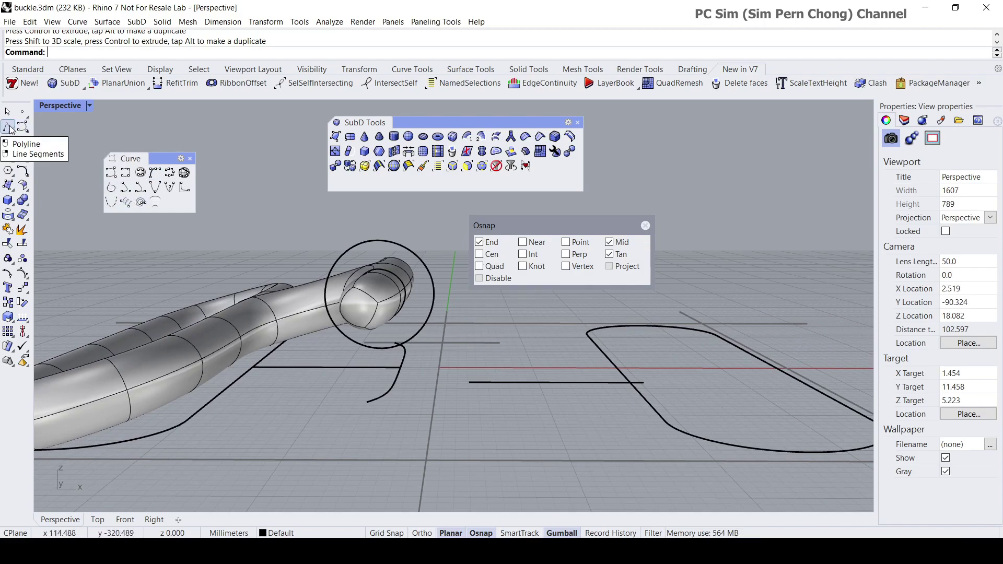
click(13, 130)
right_drag(355, 376, 350, 338)
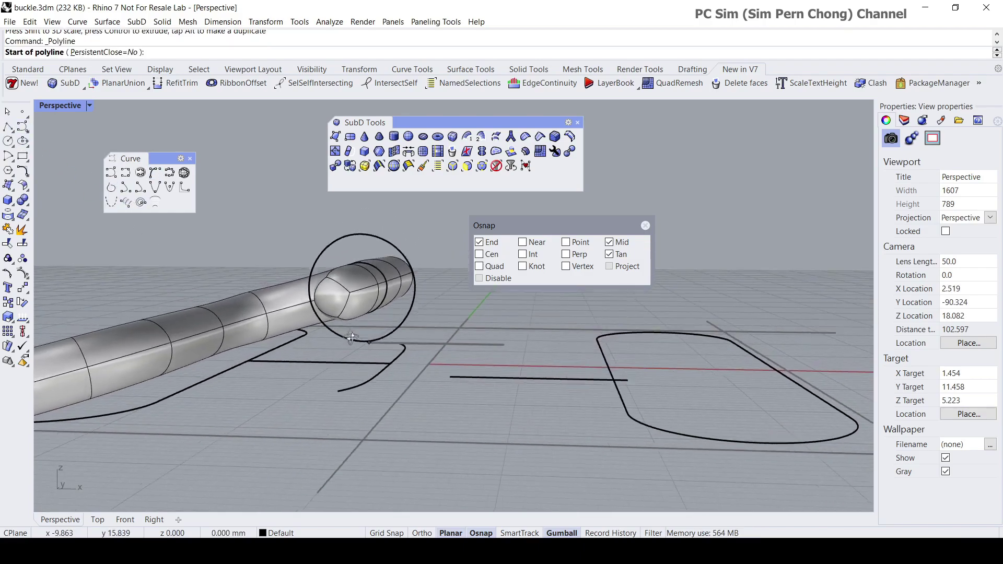
click(446, 376)
right_drag(410, 405, 429, 347)
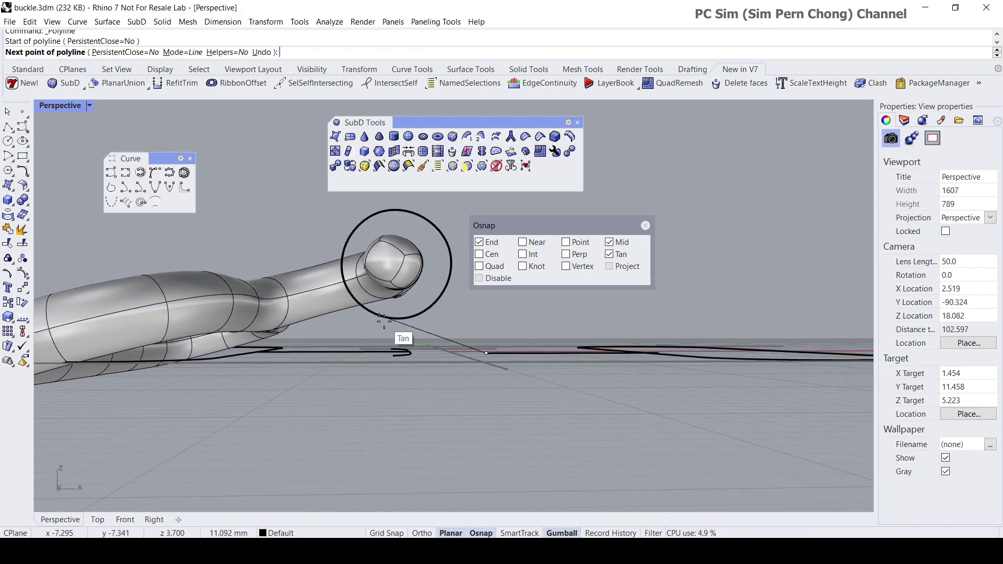
scroll(388, 322, up, 2)
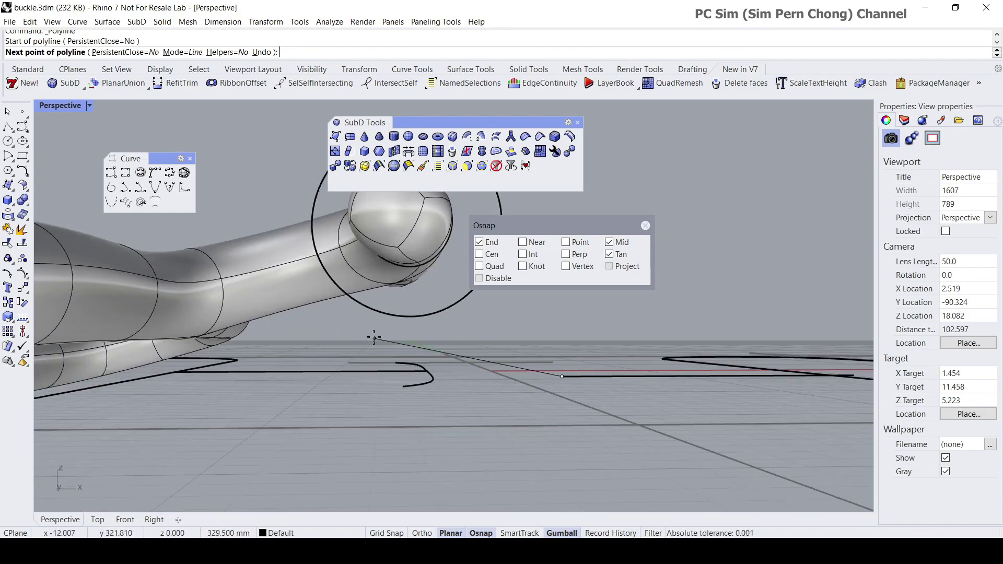
click(377, 310)
right_click(377, 309)
Step: Start an adjustable curve blend with curvature continuity between the tangent segment and the horizontal line, floating Curve Tools in place of the Curve palette
scroll(453, 392, down, 5)
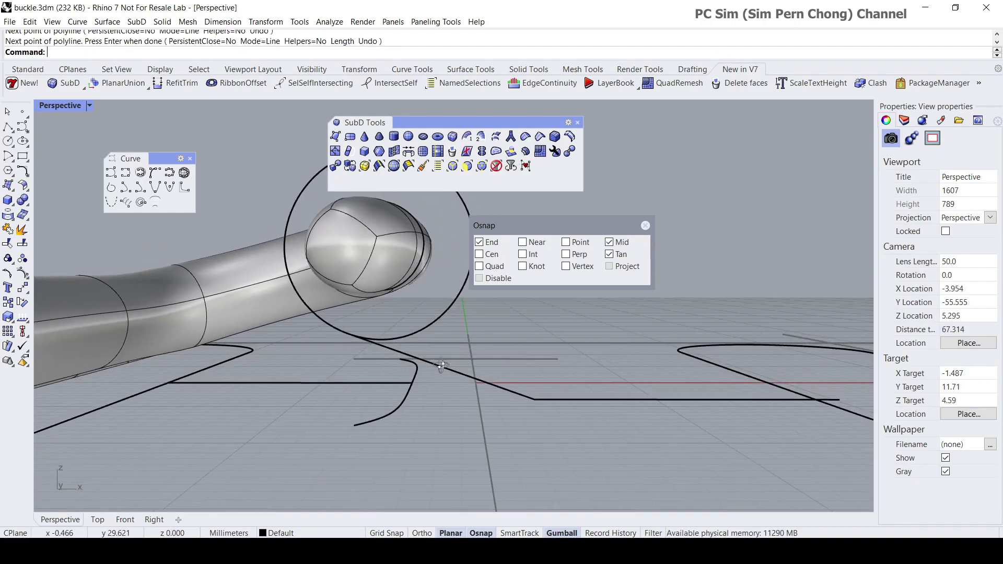
scroll(464, 411, up, 5)
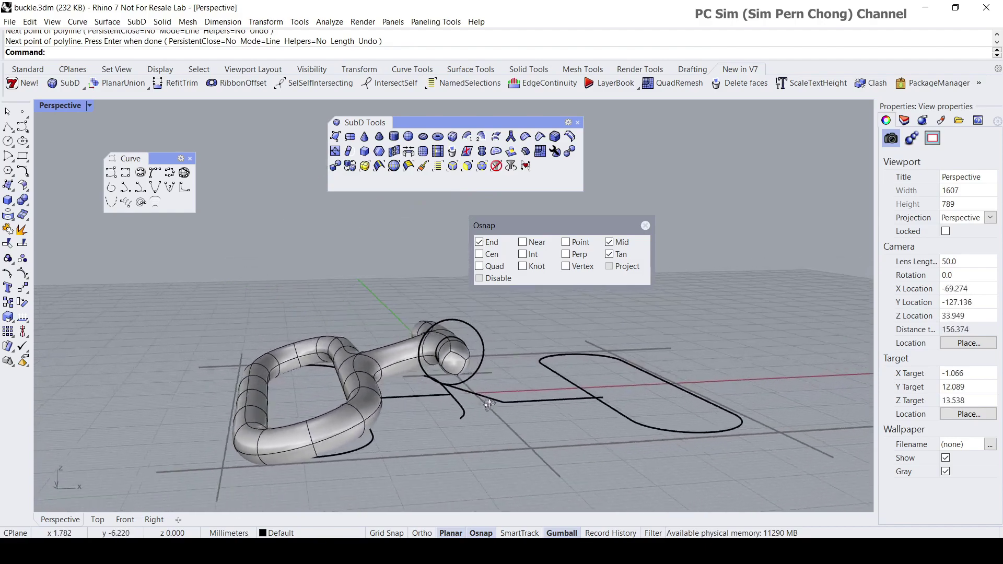
scroll(471, 412, up, 4)
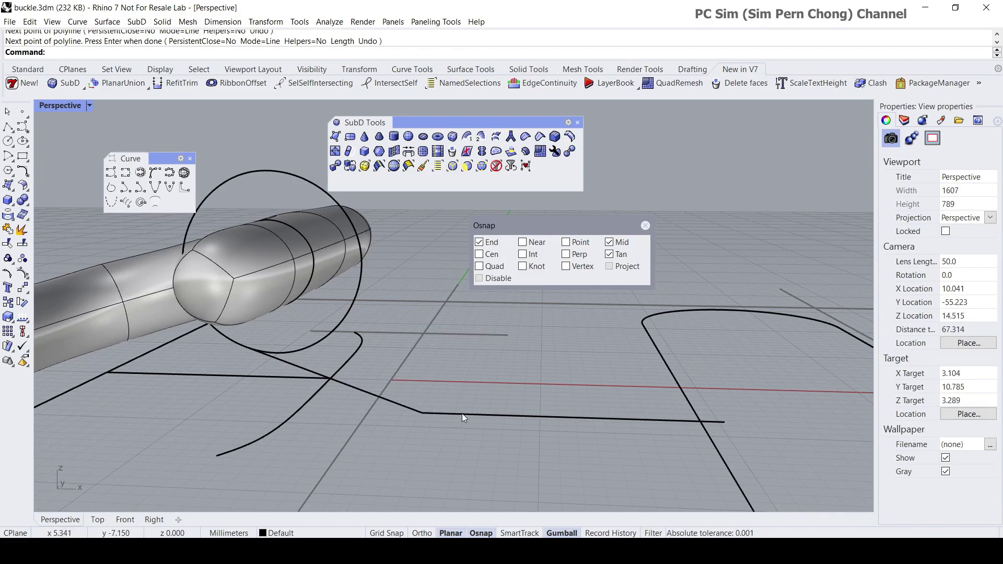
click(190, 159)
click(22, 171)
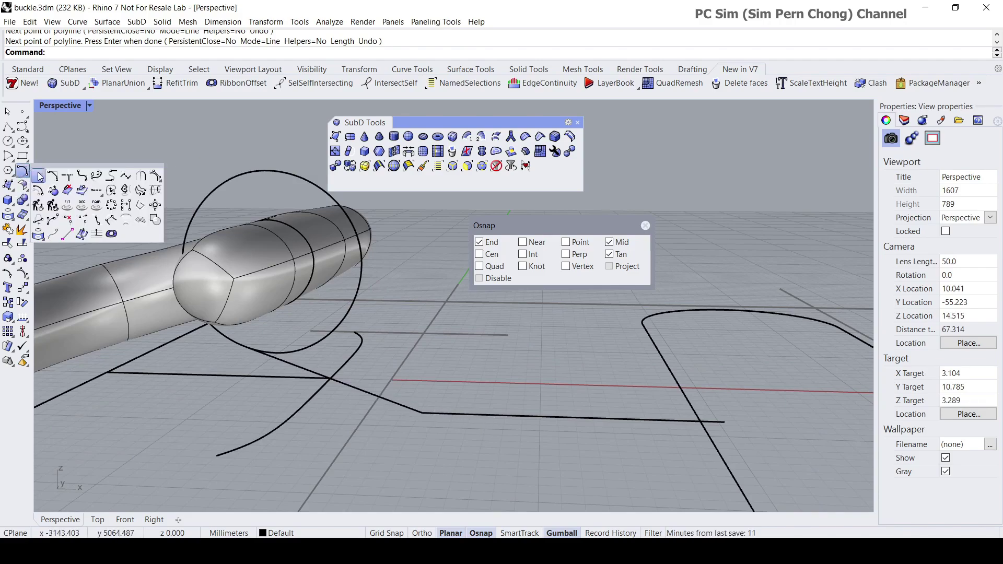
drag(85, 161, 151, 138)
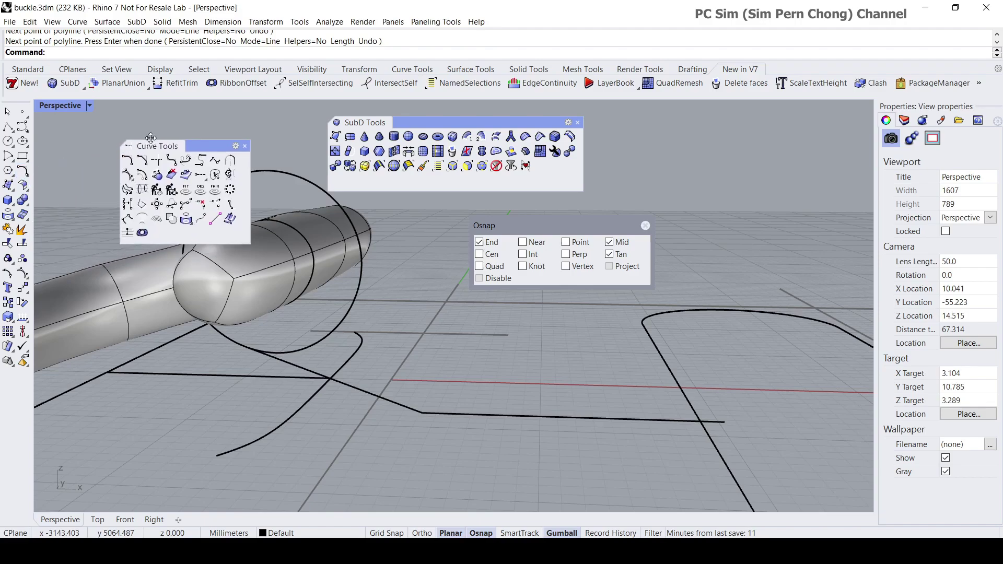
click(186, 160)
click(355, 390)
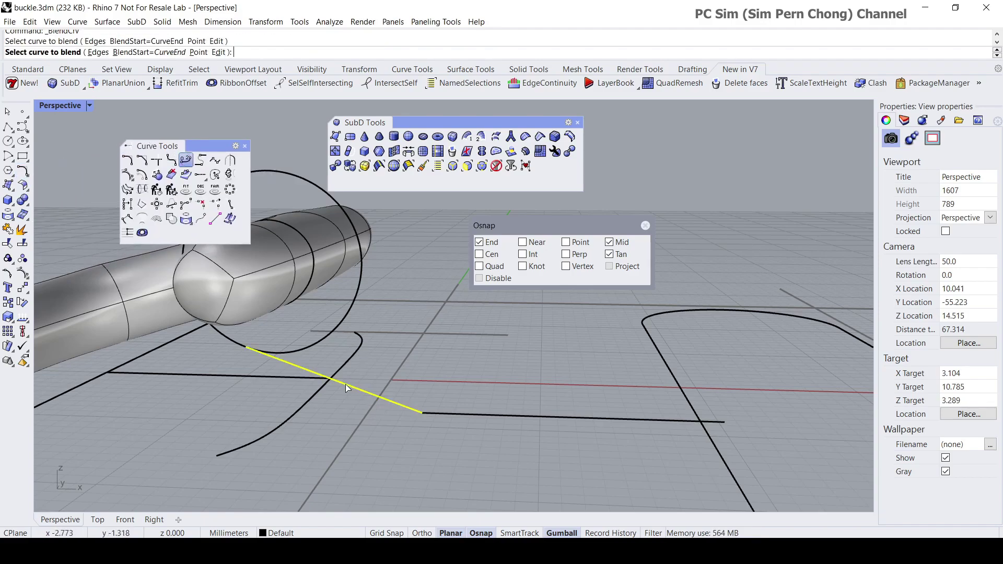
click(468, 418)
right_drag(476, 435, 383, 442)
Step: Pick the horizontal line as the second blend curve, move the Osnap window clear of the blend dialog and disable all object snaps
drag(369, 406, 422, 409)
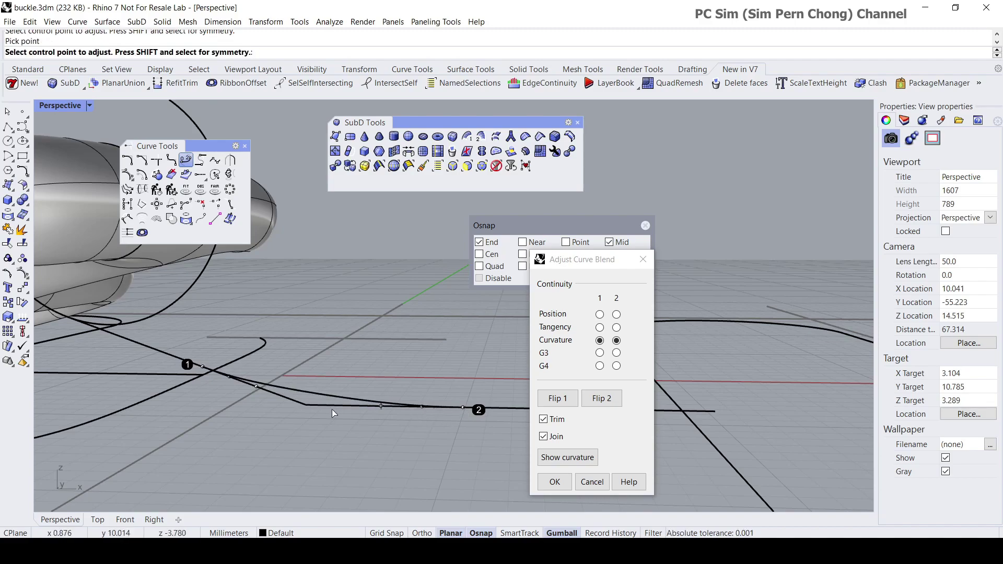
drag(212, 377, 163, 352)
drag(511, 229, 402, 219)
click(371, 268)
Step: Adjust the blend's handles along the tangent segment and horizontal line, and create the curvature-continuous blend with Trim and Join enabled
drag(191, 363, 206, 367)
right_drag(209, 372, 264, 417)
mouse_move(384, 412)
mouse_down()
mouse_move(413, 416)
mouse_move(414, 407)
mouse_move(368, 407)
mouse_up()
right_drag(368, 407, 355, 446)
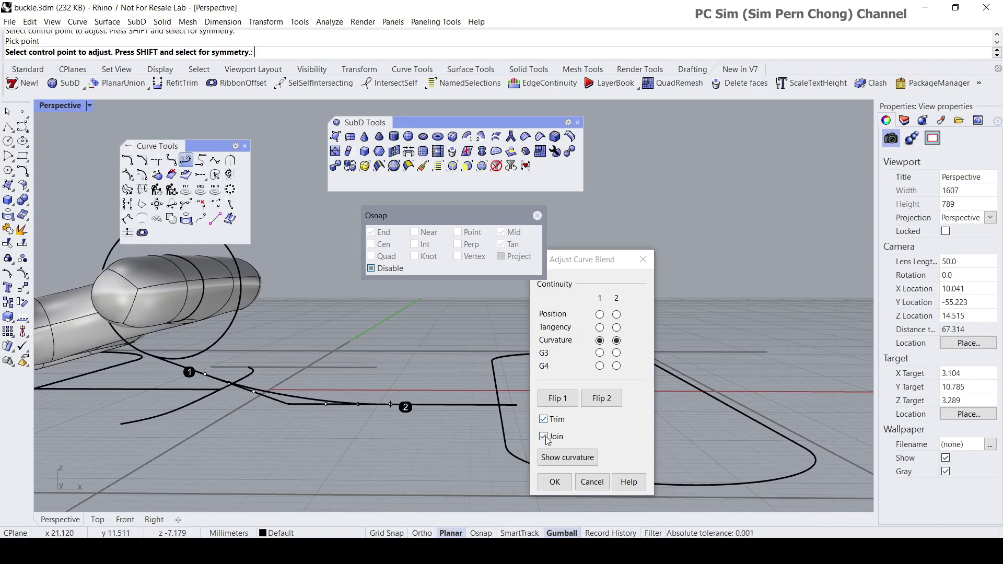
click(555, 485)
right_drag(522, 470, 468, 429)
scroll(412, 451, down, 3)
scroll(448, 387, up, 3)
right_drag(446, 384, 379, 349)
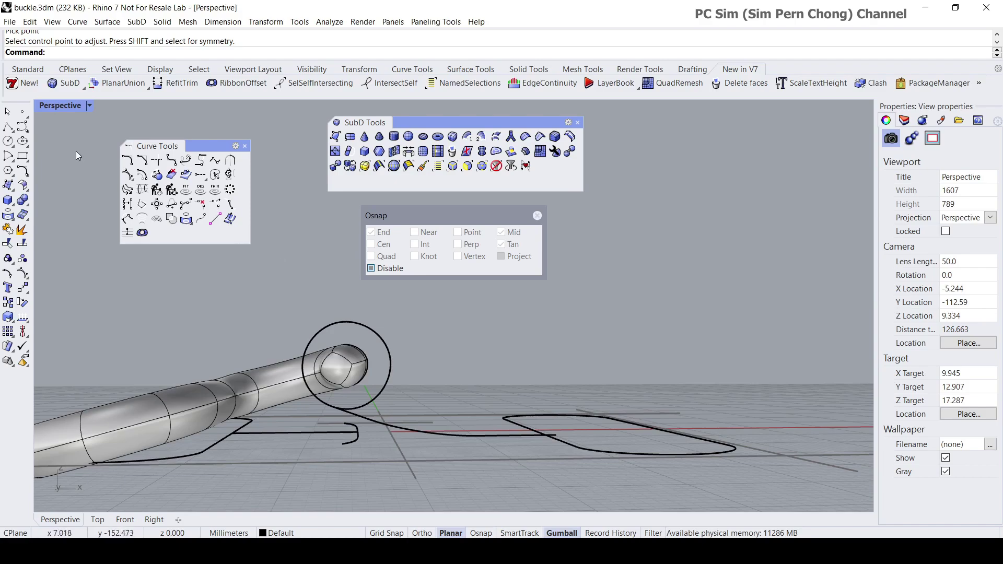
Step: Switch to a maximized Front view and move the Osnap window away from the hook and its section curves
double_click(52, 106)
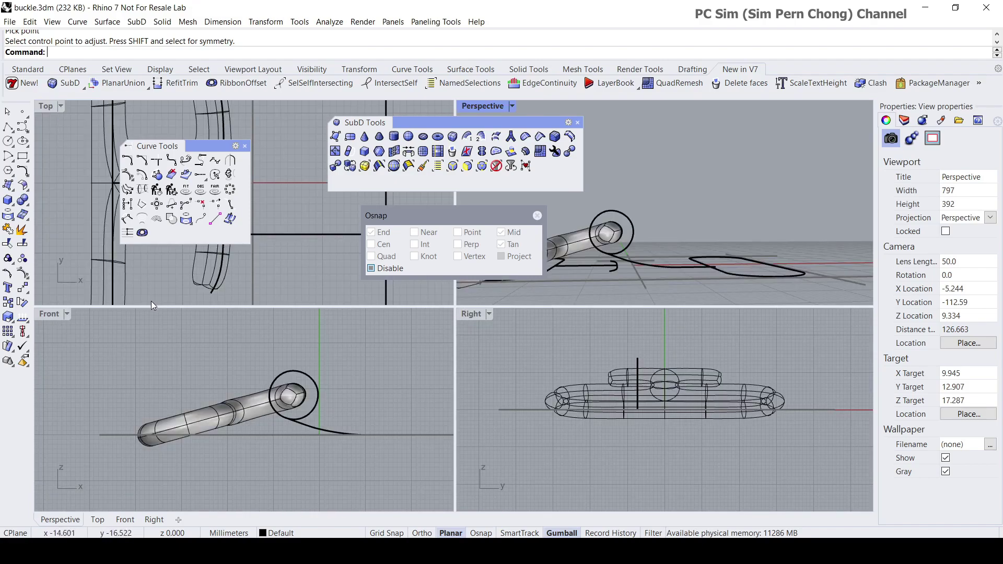
double_click(53, 312)
right_drag(53, 312, 152, 438)
drag(448, 224, 712, 414)
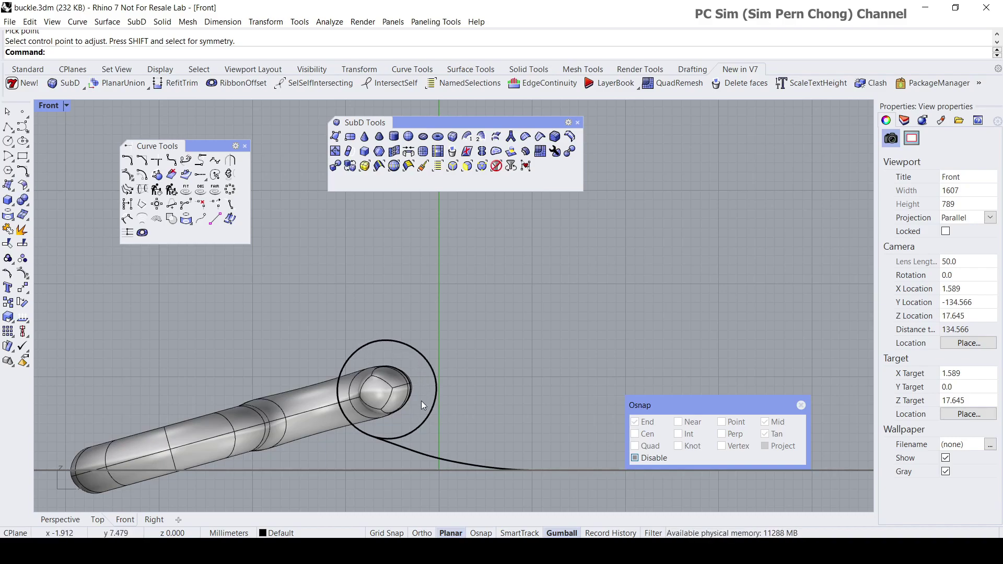
Step: Draw a slanted single-segment polyline about 3 mm long crossing the offset curve at its upper side facing the hook arm
click(9, 127)
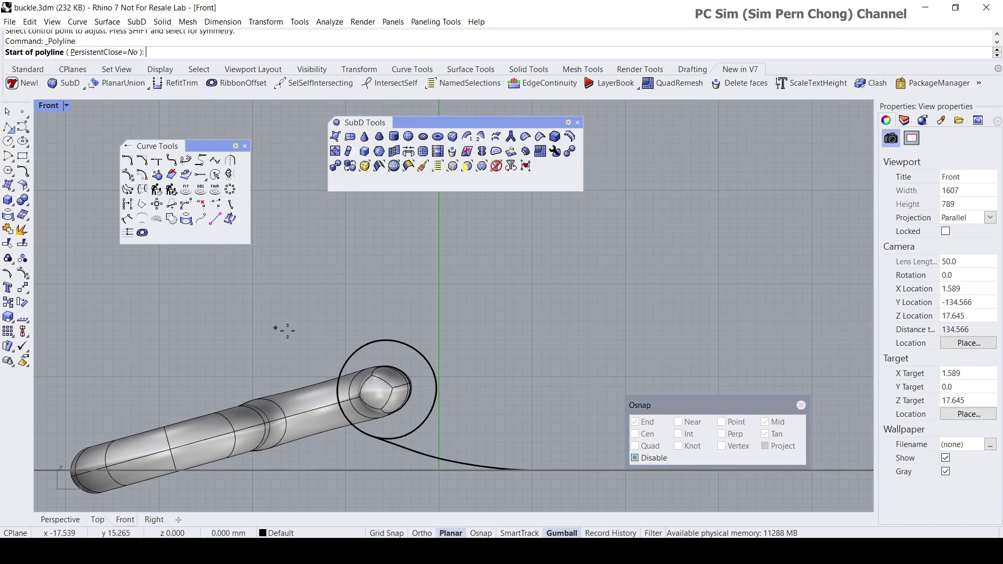
click(352, 332)
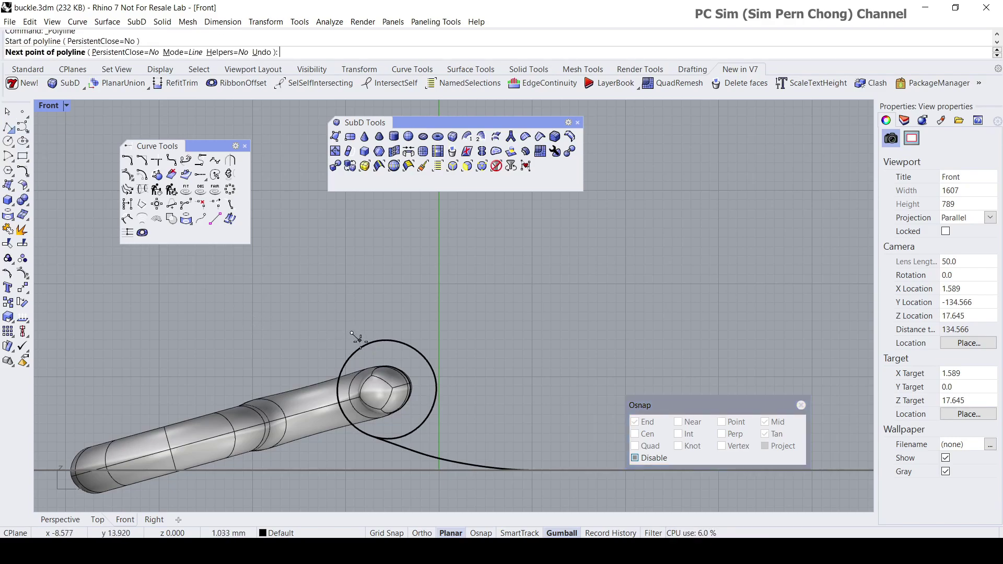
click(368, 357)
key(Return)
scroll(366, 359, up, 4)
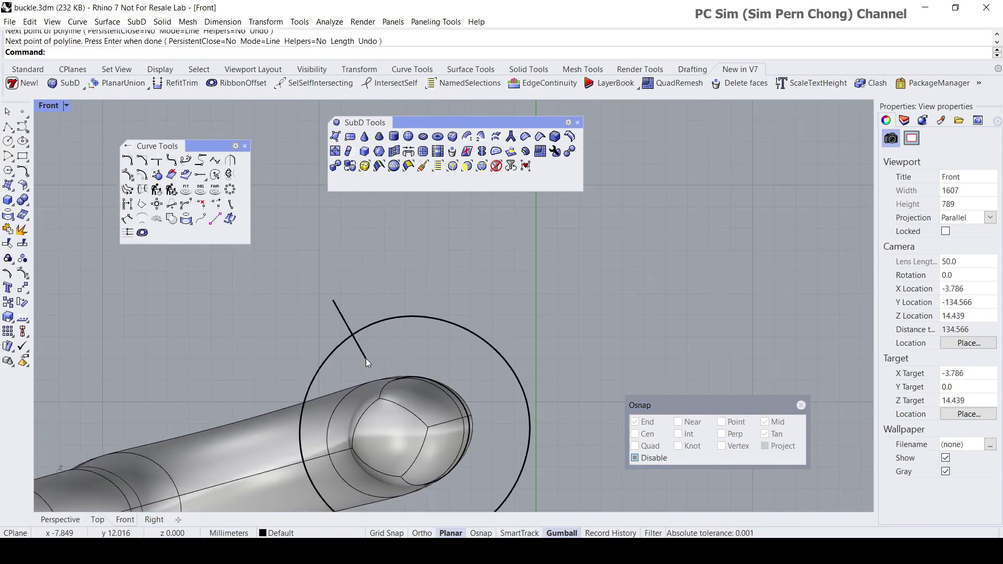
click(367, 360)
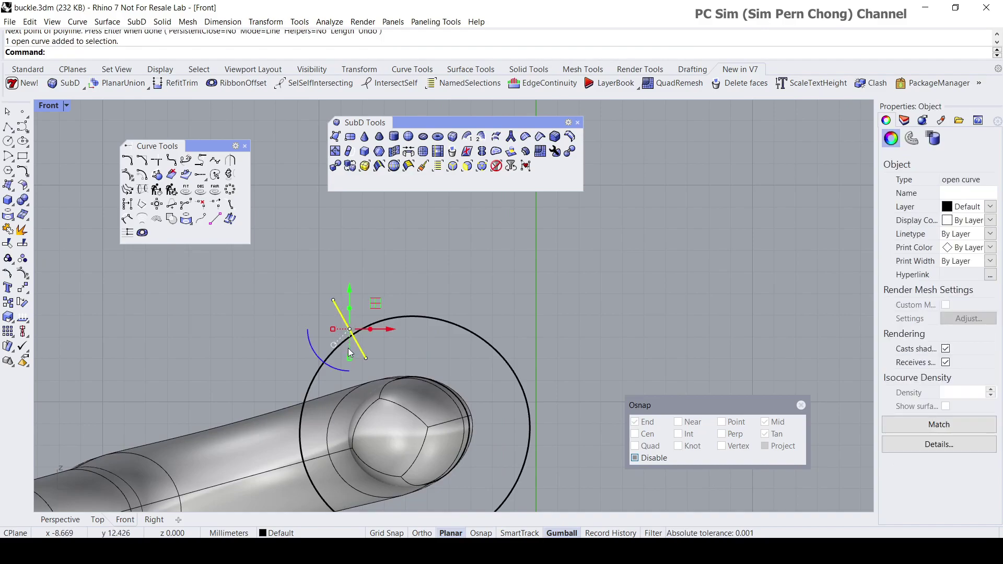
scroll(350, 330, down, 2)
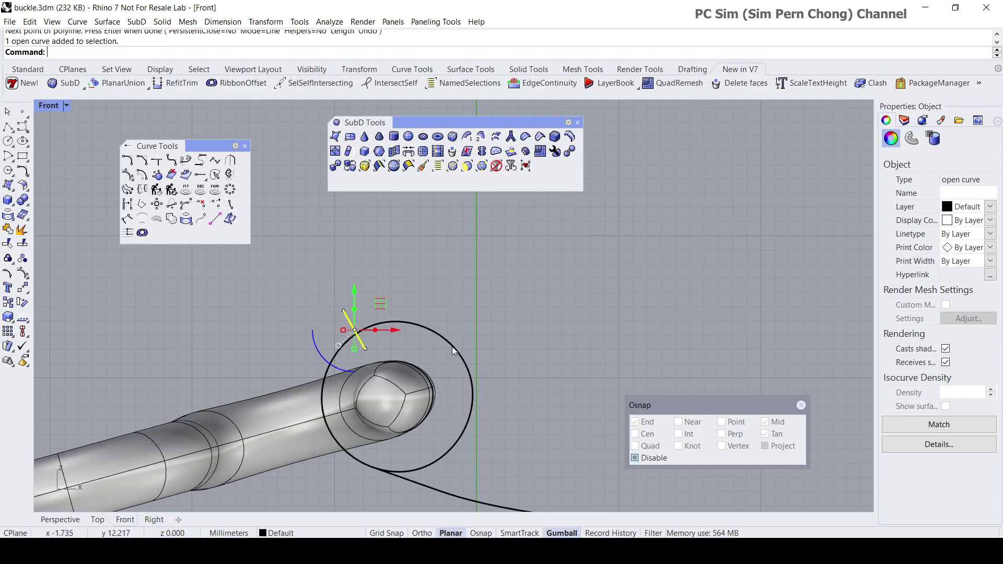
key(Escape)
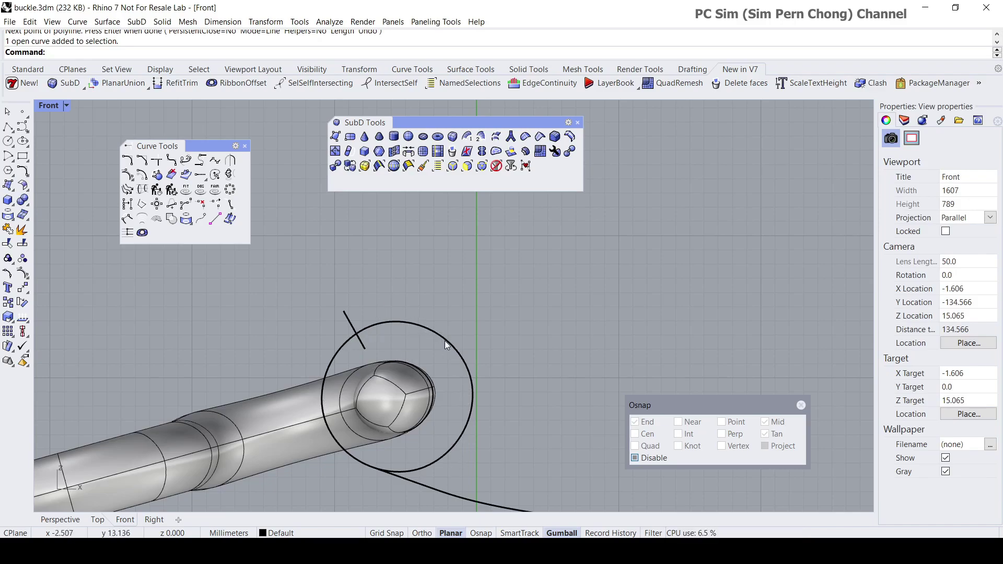
right_drag(479, 428, 443, 337)
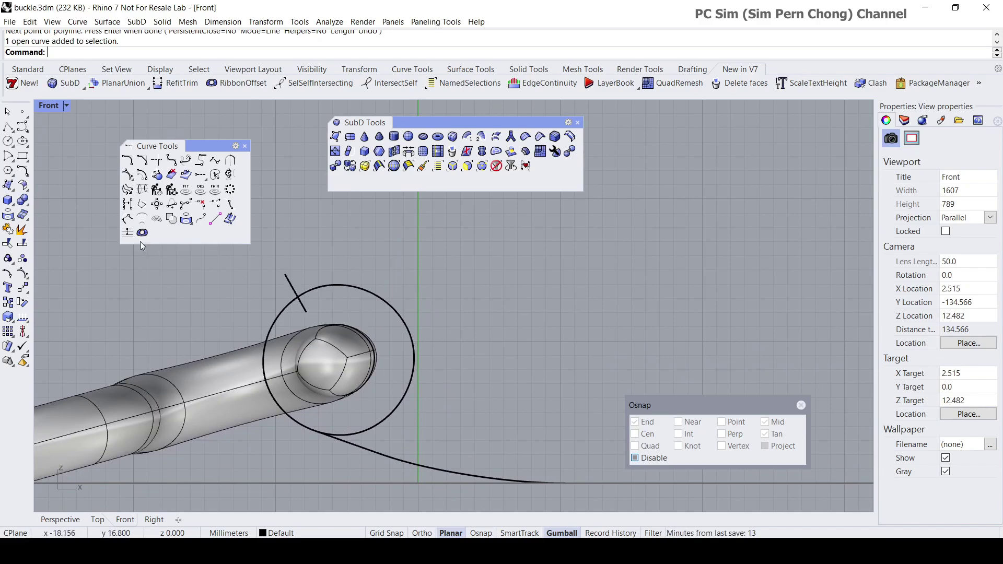
Step: Trim away the open-side portion of the offset curve using the short slanted line and the blended curve as cutting objects
click(23, 247)
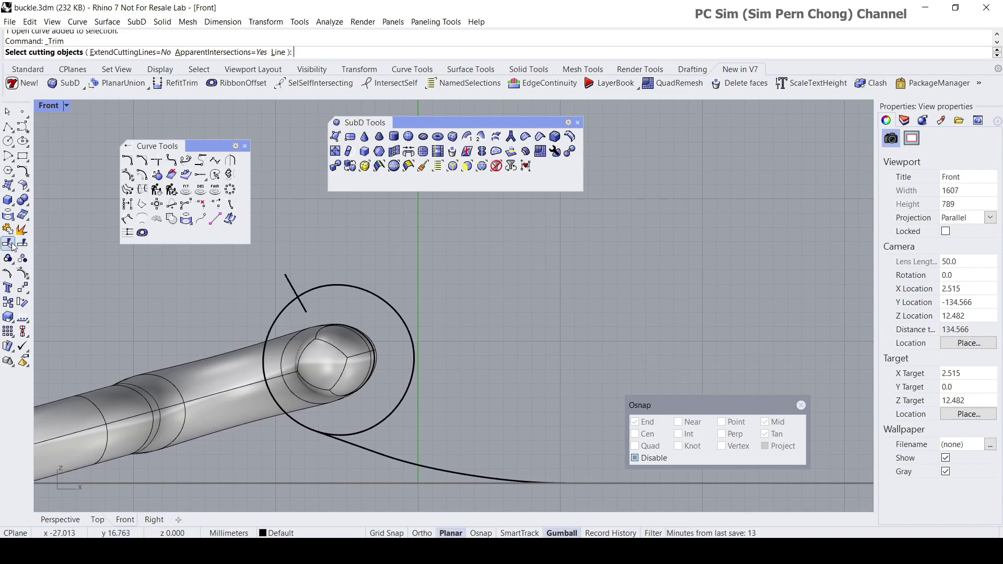
click(290, 286)
click(369, 453)
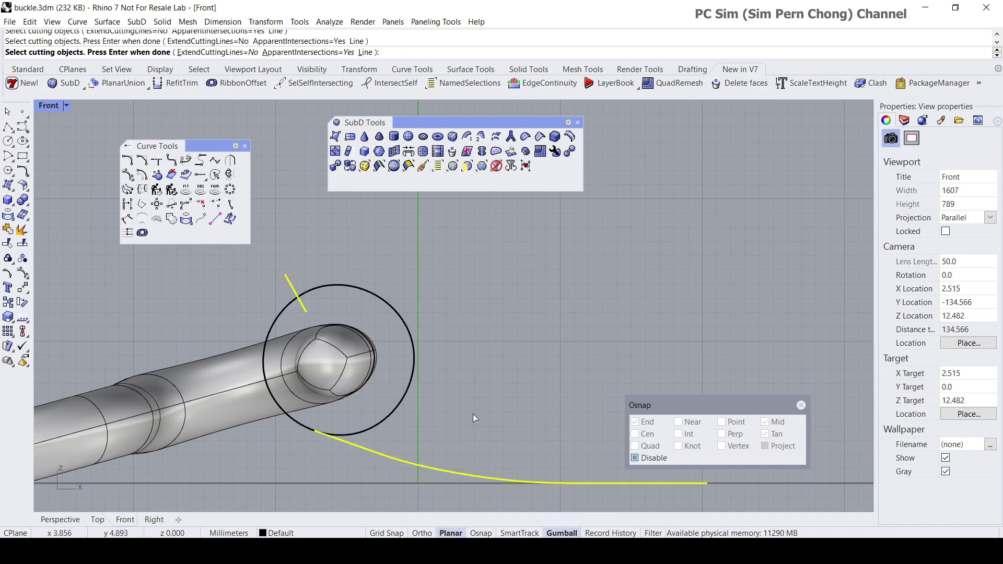
key(Return)
click(414, 377)
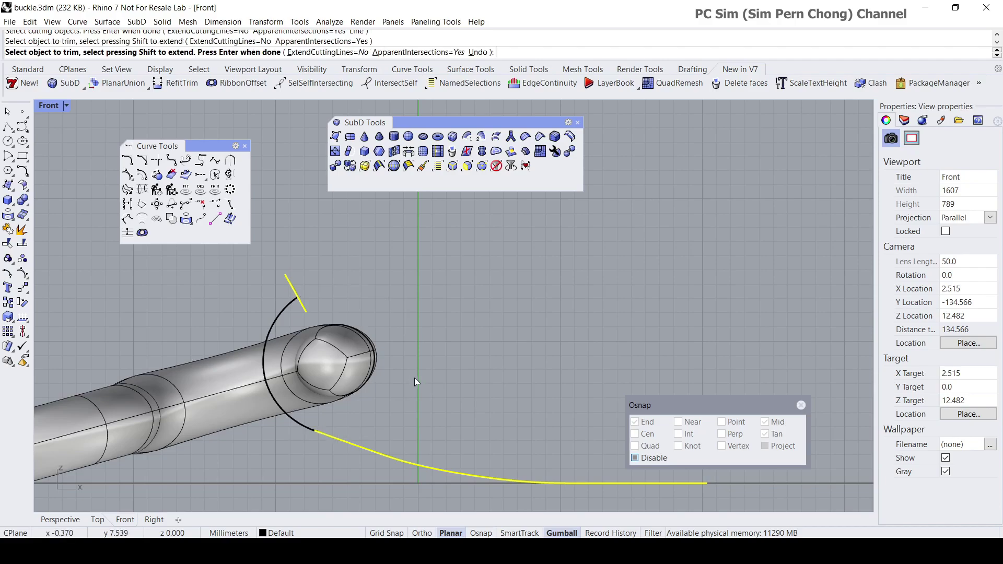
key(Return)
scroll(427, 378, down, 2)
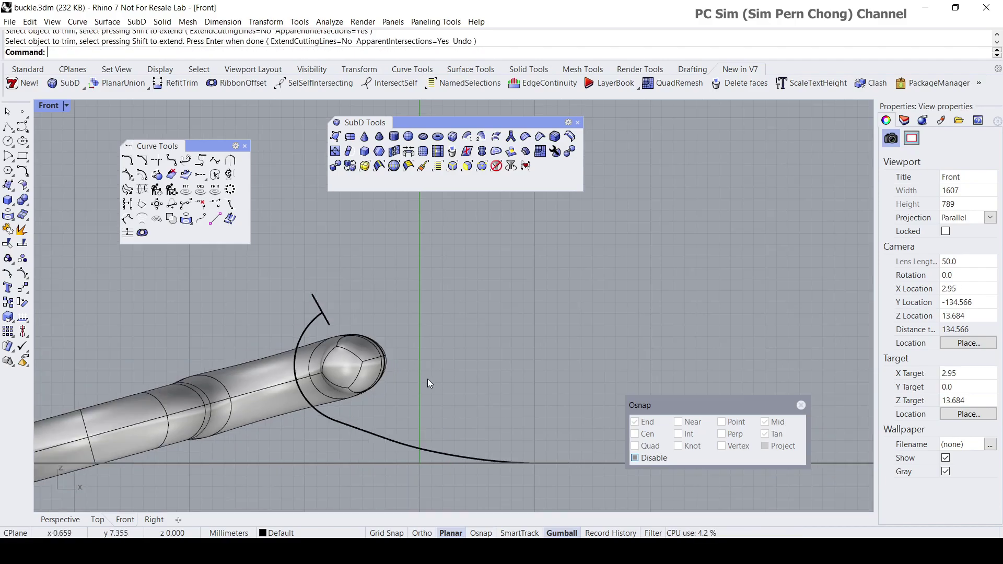
Step: Join the trimmed offset arc and the blended curve into one open curve in a maximized Perspective view
double_click(46, 105)
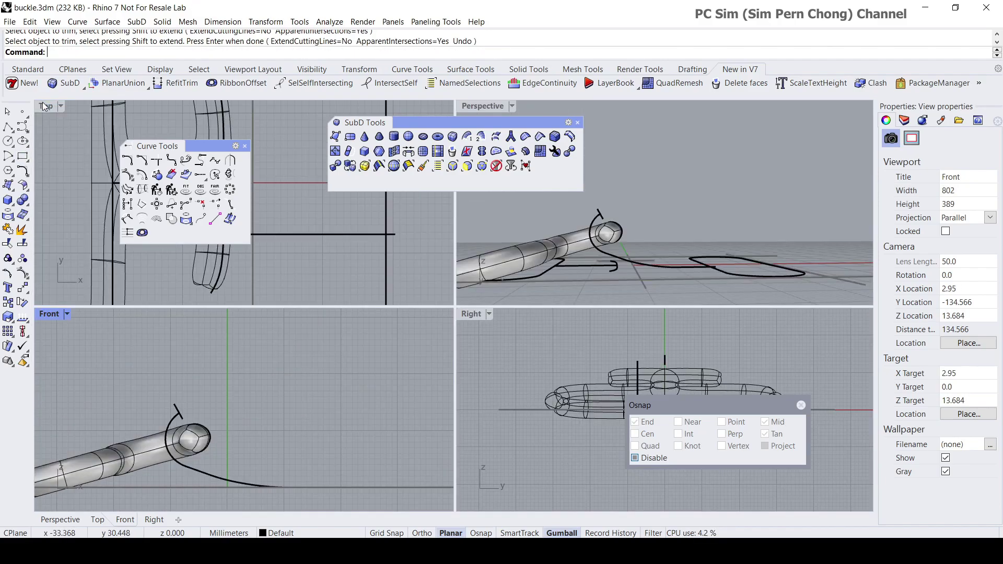
double_click(470, 106)
right_drag(433, 365, 424, 323)
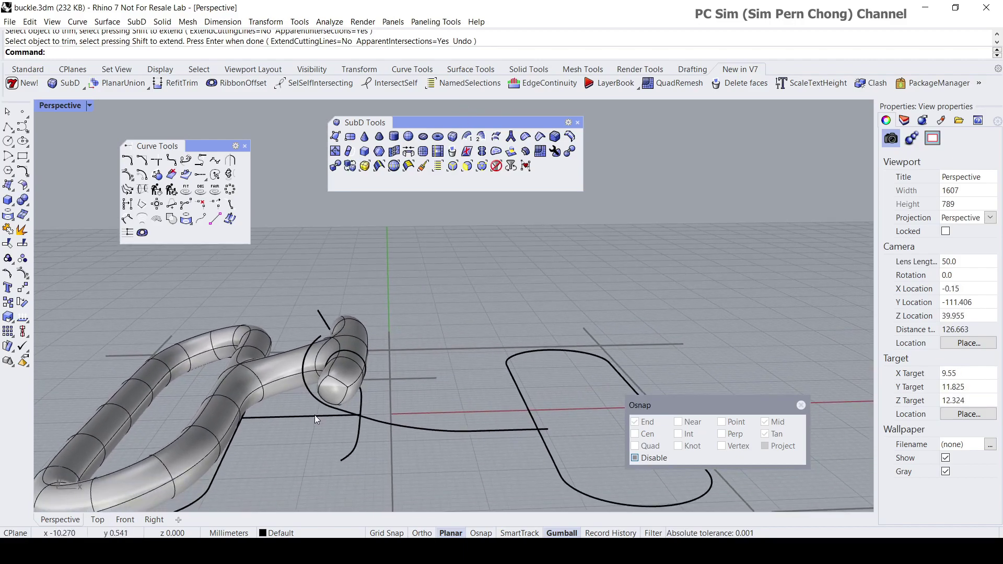
right_drag(395, 441, 373, 409)
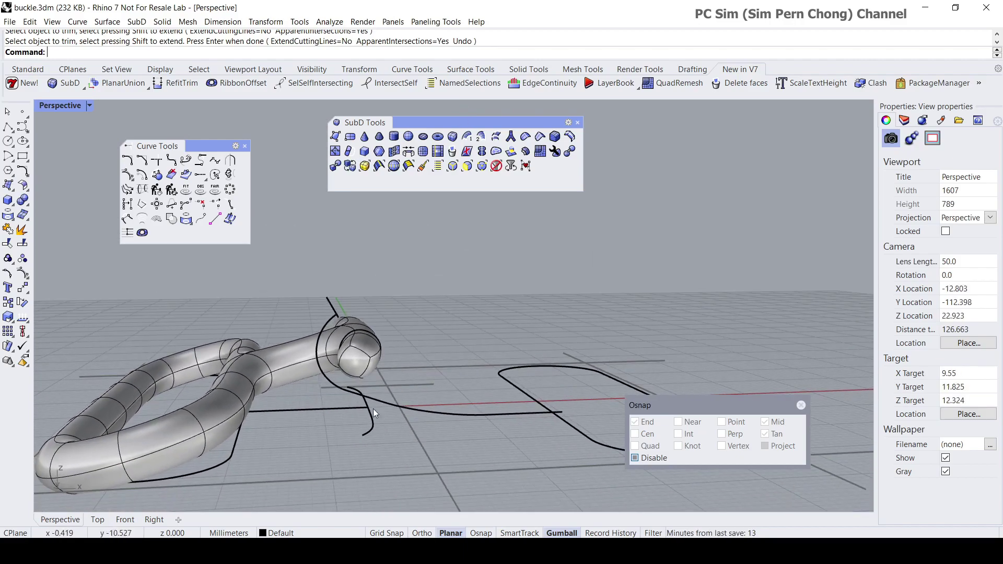
click(8, 228)
click(317, 375)
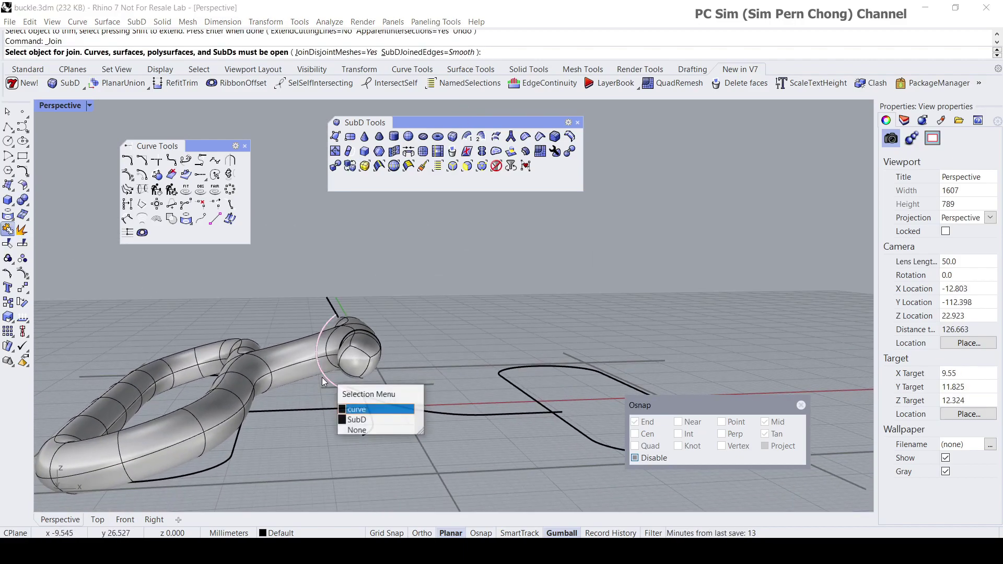
click(385, 410)
click(387, 408)
key(Return)
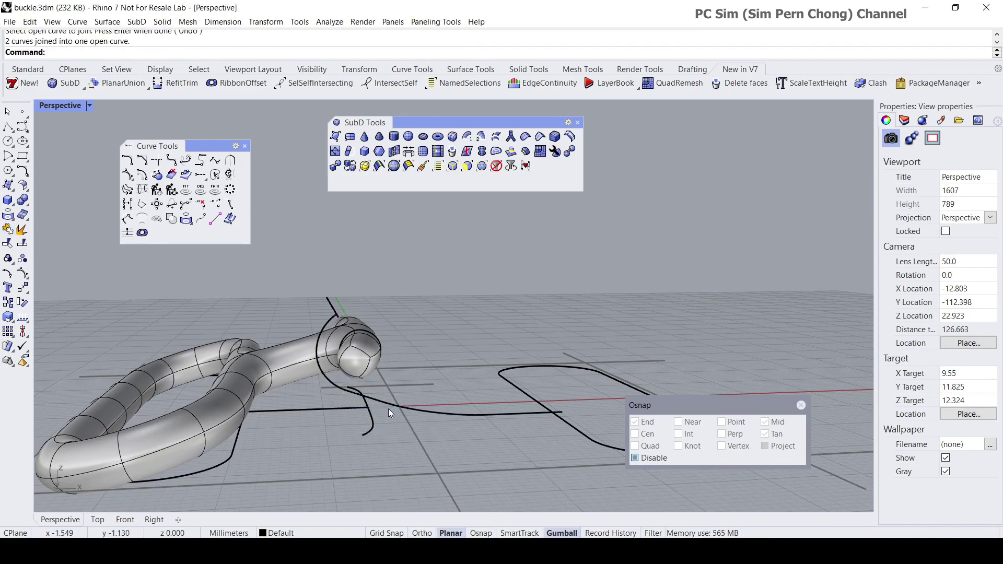
Step: Select the joined profile curve and delete its control point at the junction between the arc and the tangent segment
click(393, 412)
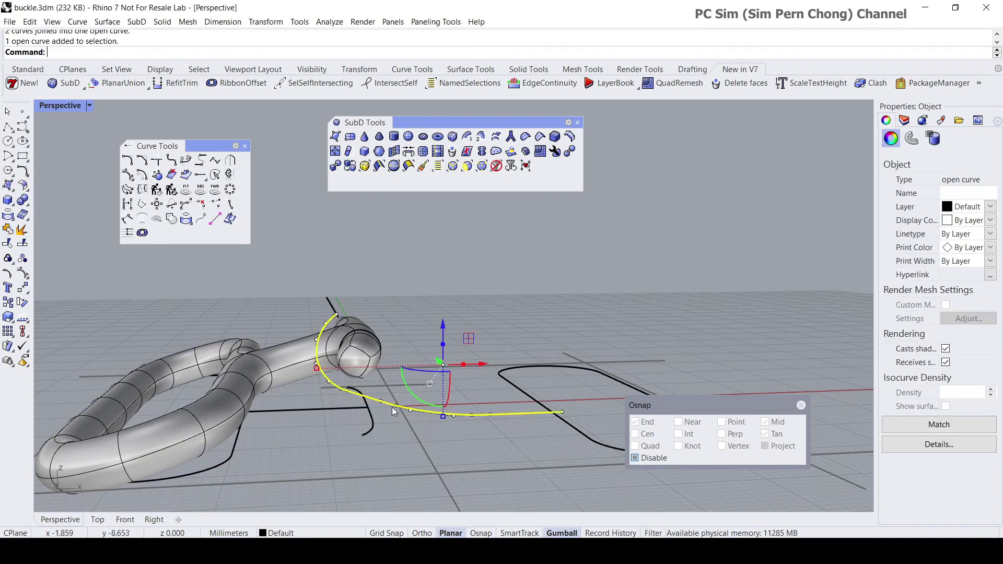
scroll(346, 402, up, 8)
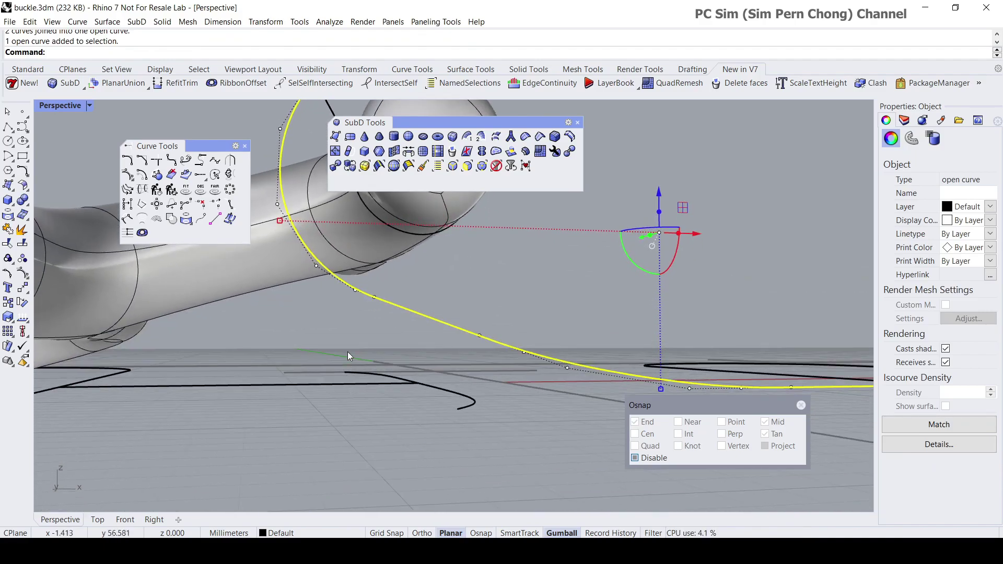
click(373, 298)
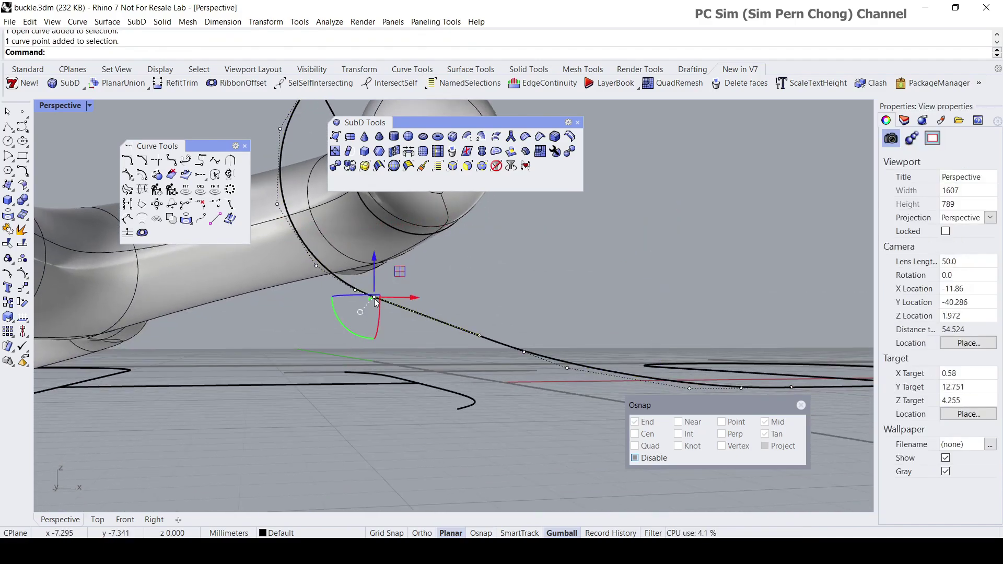
key(Delete)
scroll(353, 310, down, 2)
right_drag(353, 310, 361, 312)
scroll(391, 350, up, 3)
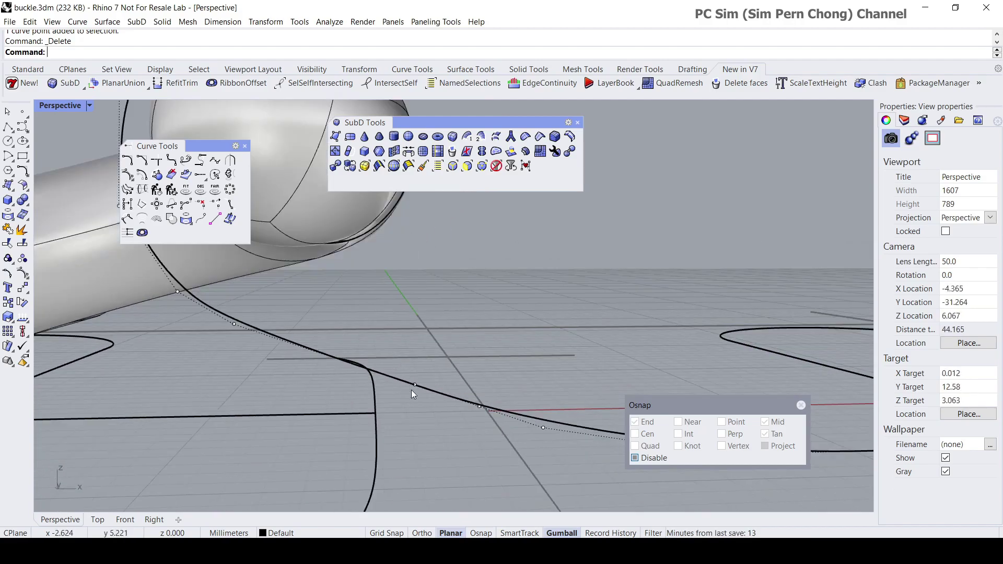
Step: In the Front view, shift the control point at the start of the blend slightly down and toward the hook, and delete it
click(414, 384)
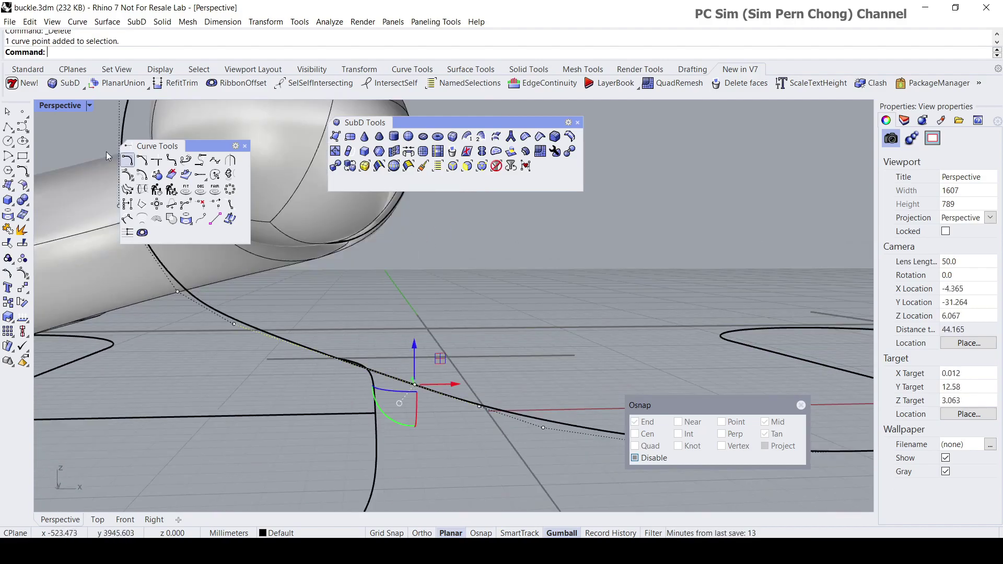
double_click(55, 106)
double_click(59, 318)
scroll(399, 374, up, 5)
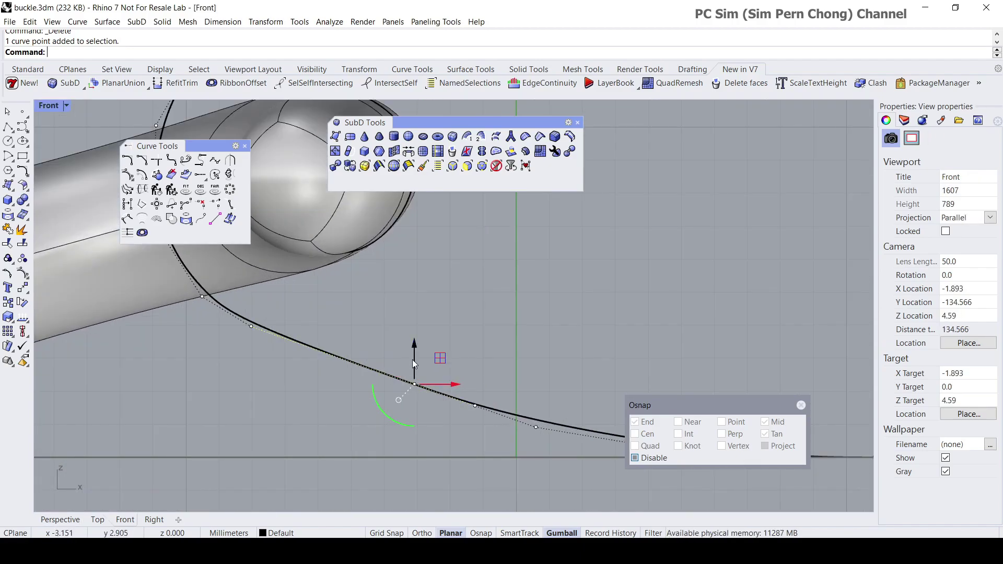
drag(413, 349, 413, 353)
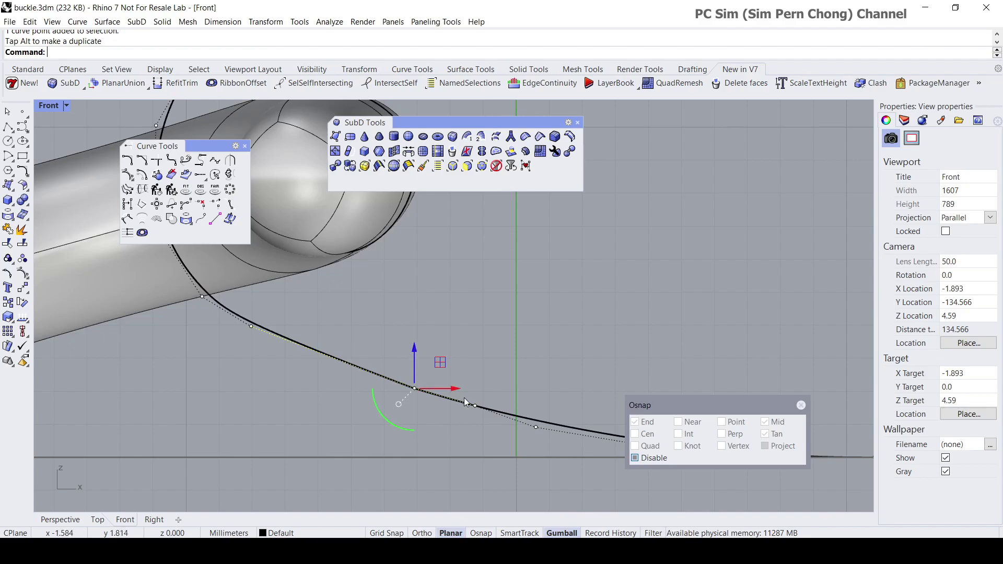
drag(453, 391, 443, 393)
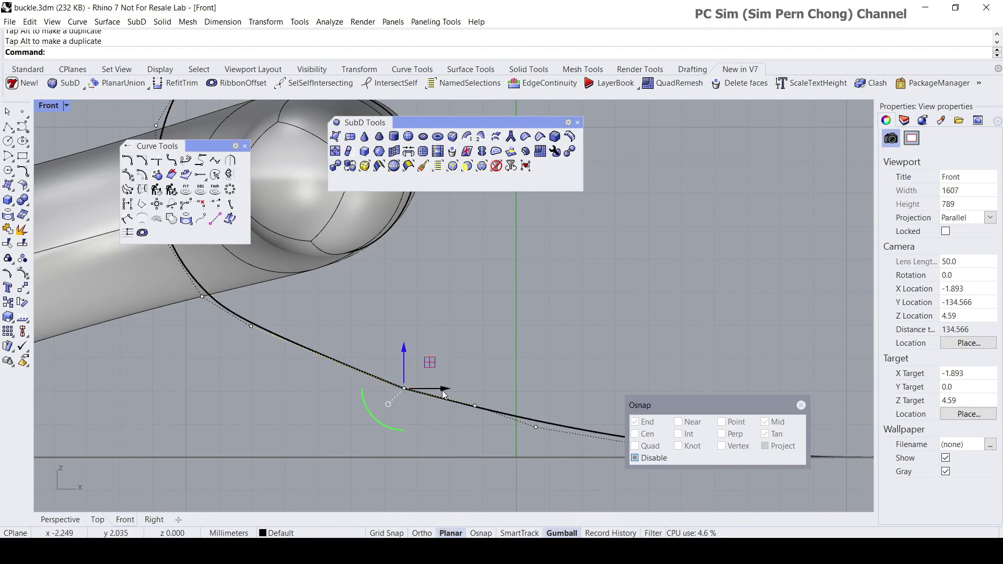
key(Delete)
Step: Delete another control point on the profile's sloping section just below the hook to smooth the curve
click(312, 351)
drag(309, 303, 306, 309)
scroll(258, 330, up, 3)
key(Delete)
scroll(269, 339, down, 4)
right_drag(322, 345, 321, 363)
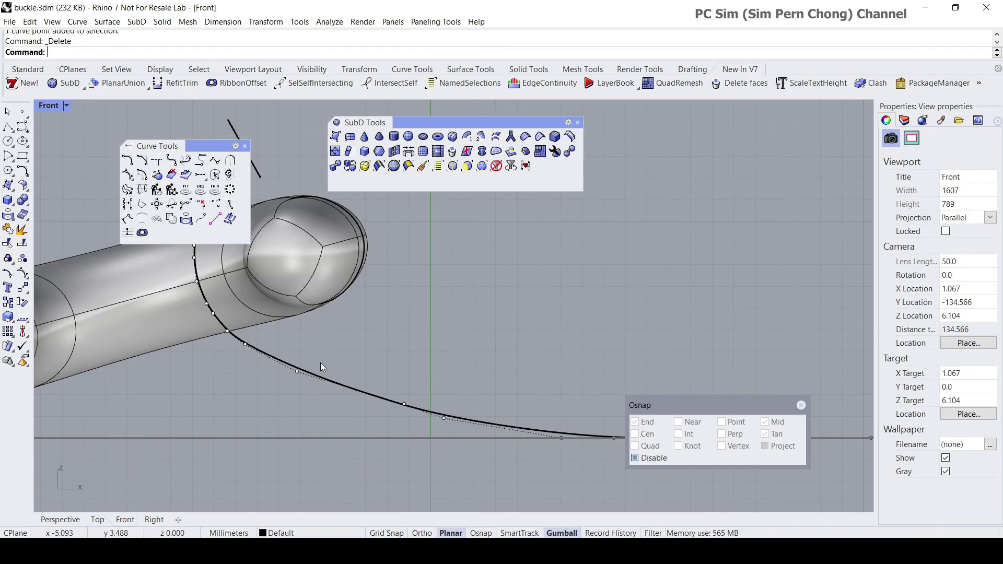
Step: Nudge the control point near the middle of the sloping section slightly down and toward the hook, and turn off the curve's control points
scroll(406, 406, up, 4)
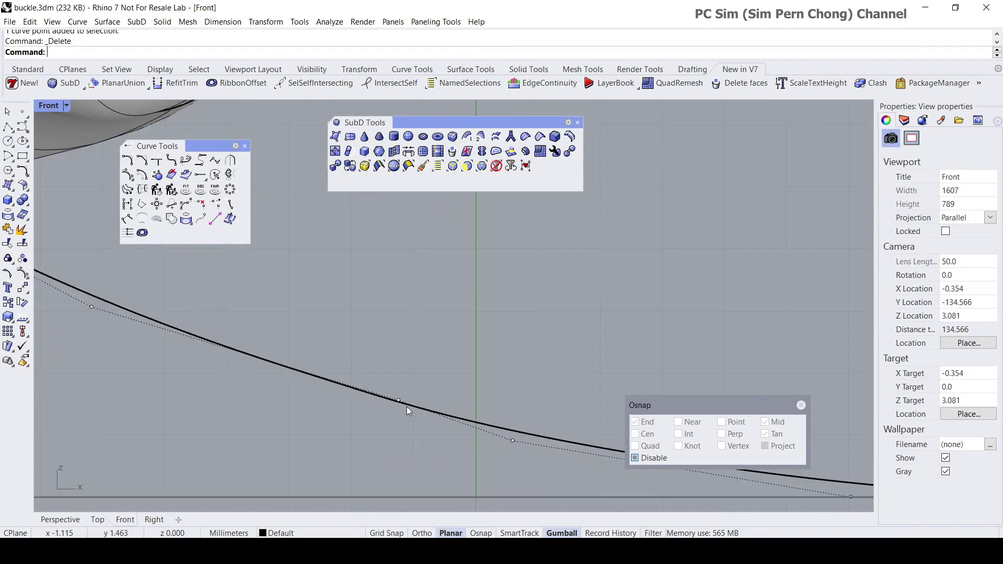
click(394, 397)
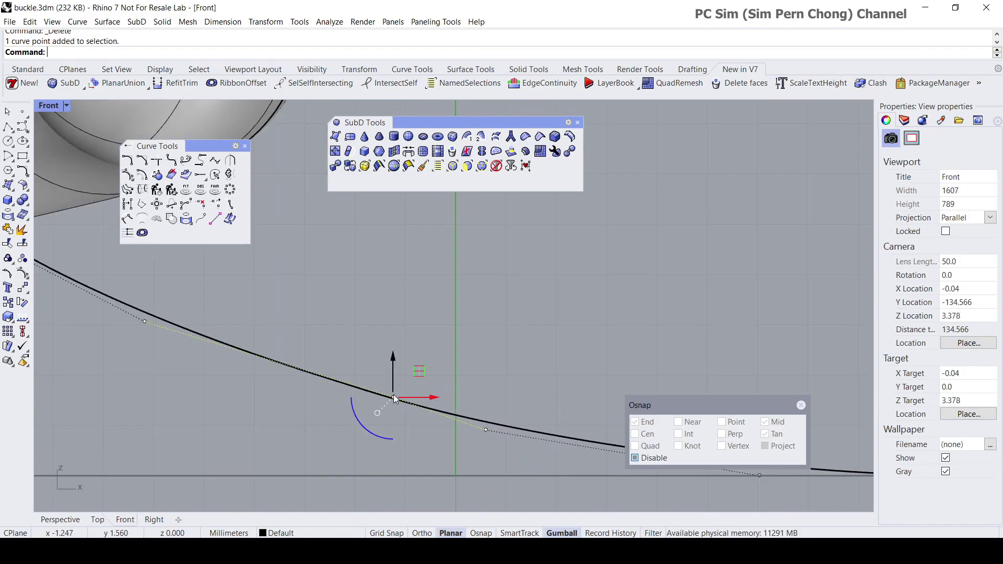
drag(393, 367, 403, 404)
scroll(412, 399, down, 4)
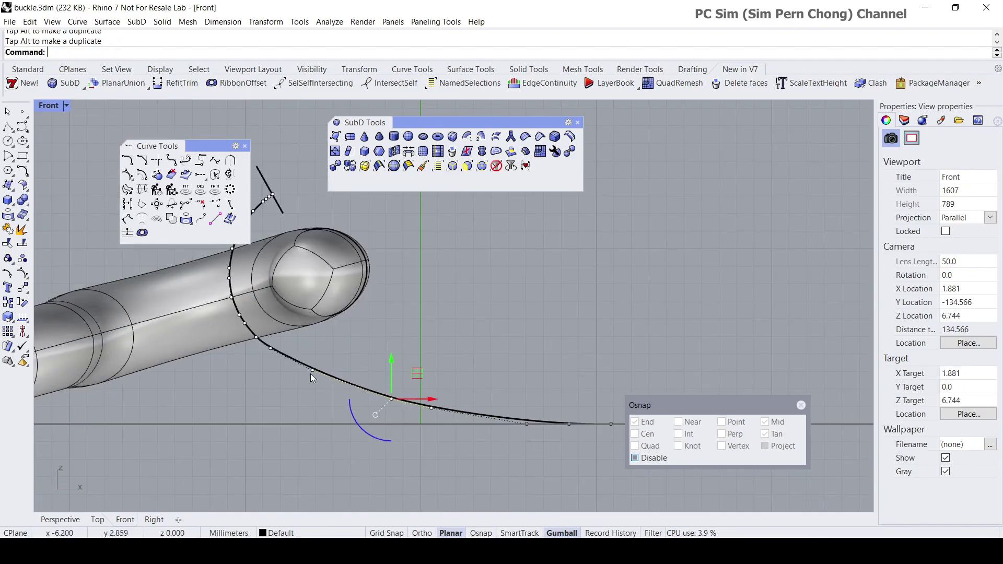
scroll(287, 362, up, 2)
scroll(287, 363, down, 4)
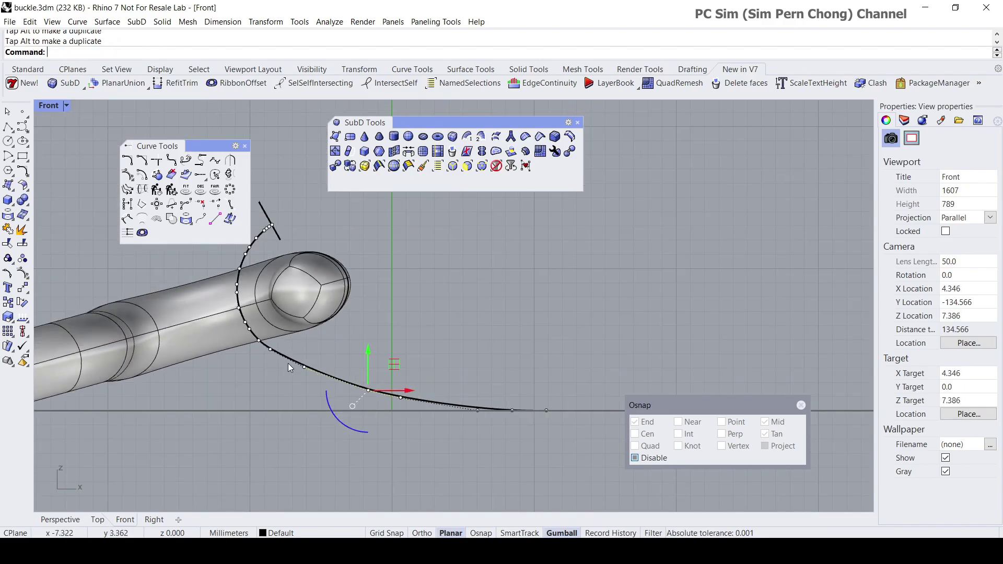
scroll(304, 361, up, 3)
key(Escape)
key(Escape)
scroll(383, 384, down, 4)
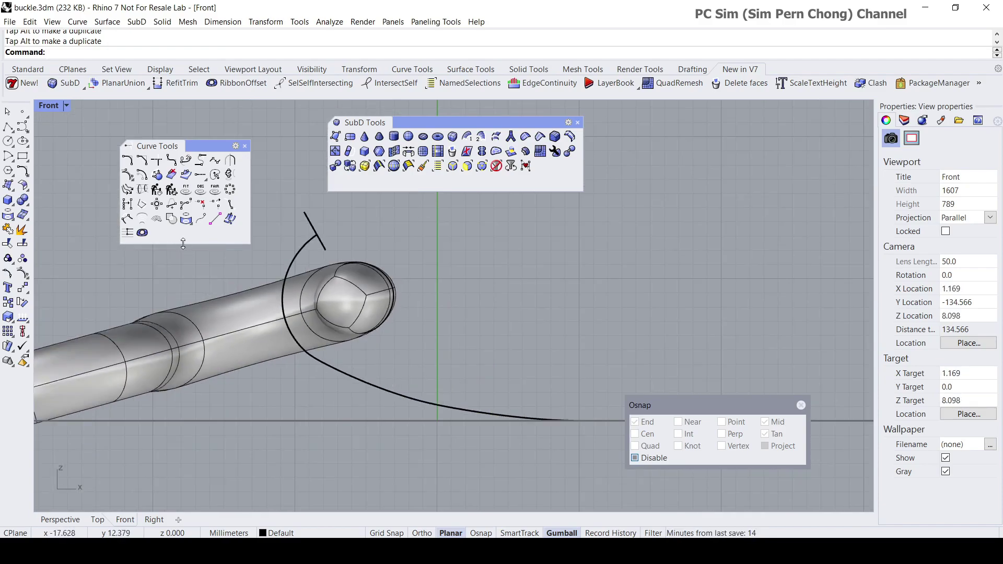
Step: In the Perspective view, trim the profile curve's overhanging end inside the flat slot outline, using the outline as the cutting object
double_click(49, 105)
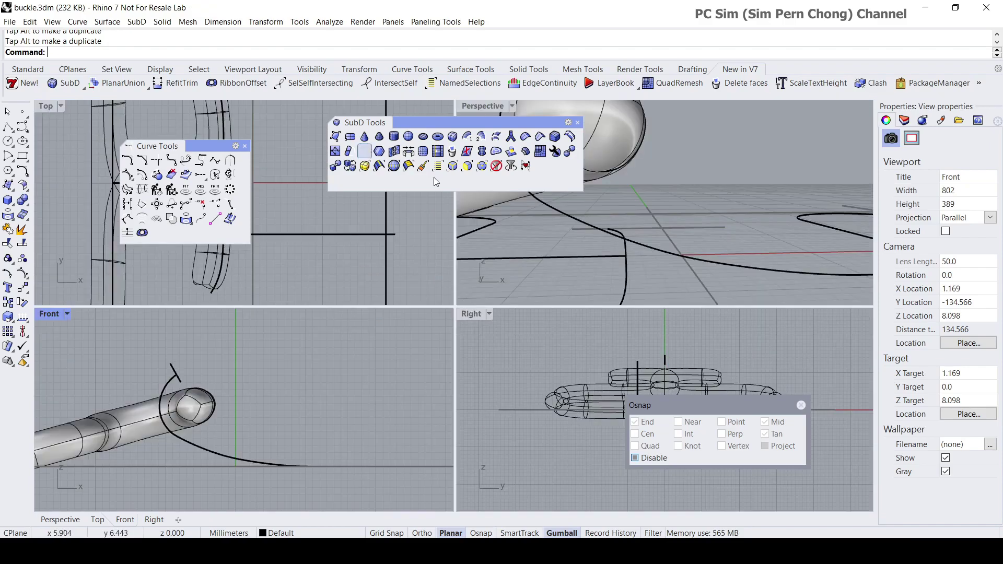
double_click(476, 106)
right_drag(432, 296, 502, 425)
scroll(422, 352, up, 4)
scroll(424, 346, down, 1)
scroll(456, 365, down, 3)
scroll(506, 378, up, 5)
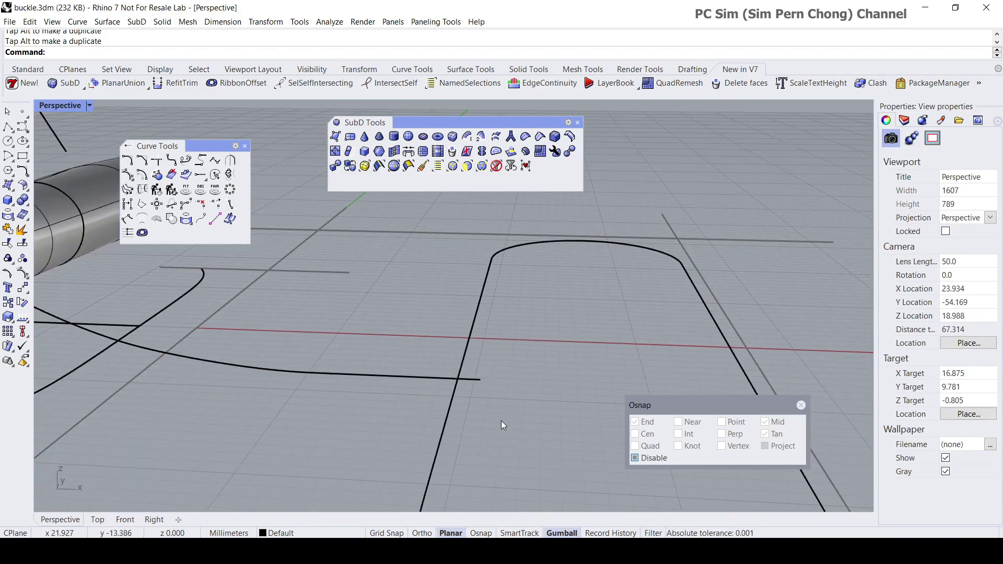
click(22, 242)
click(460, 359)
key(Return)
click(477, 380)
key(Return)
Step: Mirror a copy of the trimmed profile curve across the X axis, starting the mirror plane at the midpoint of the slot outline's near side
scroll(477, 382, down, 5)
right_drag(435, 372, 513, 359)
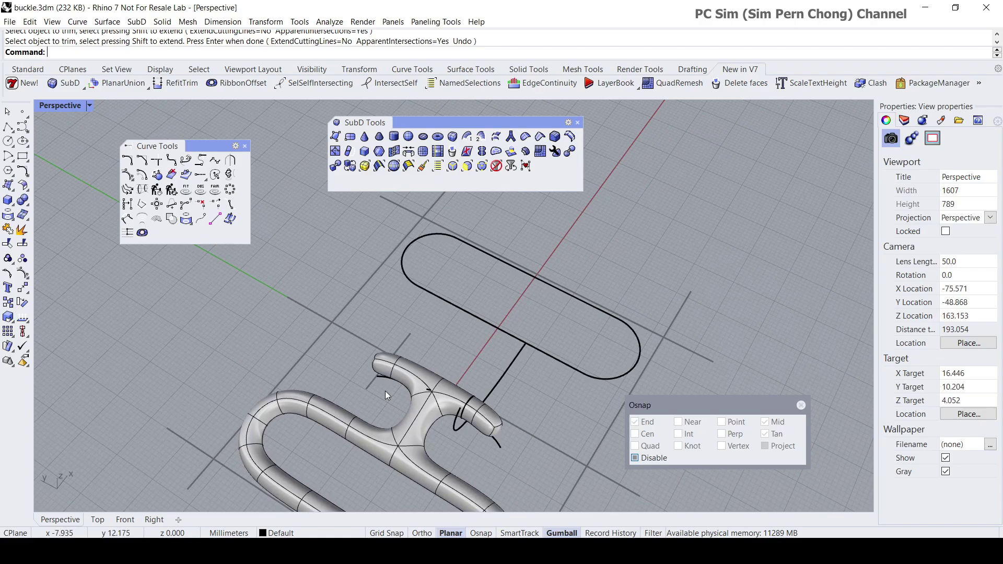
click(511, 370)
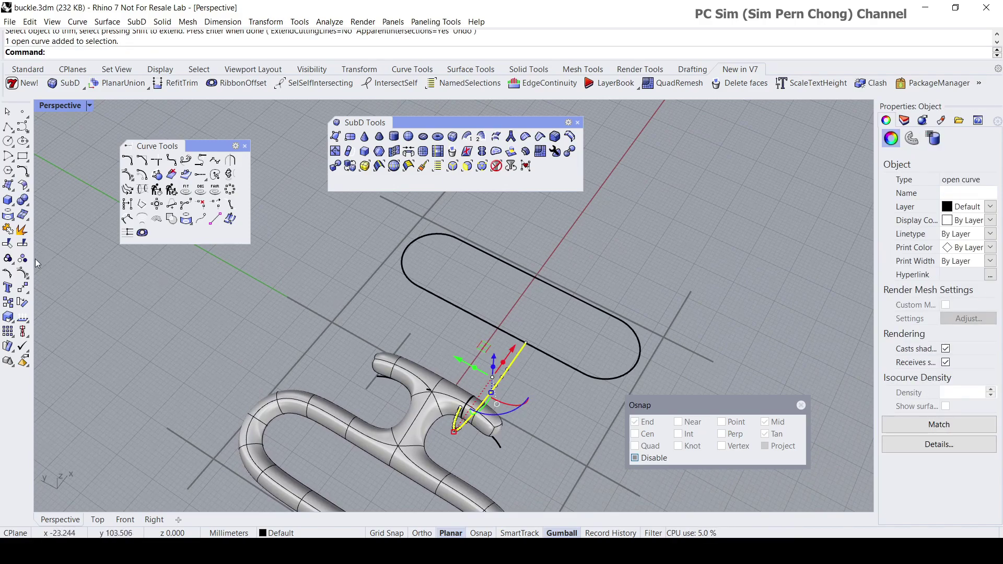
text(Mirror)
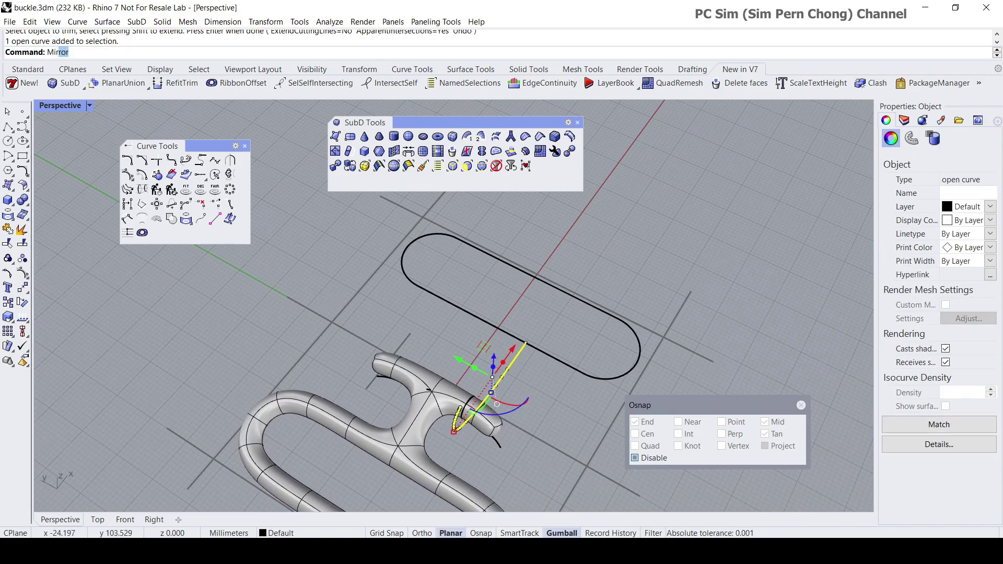
key(Return)
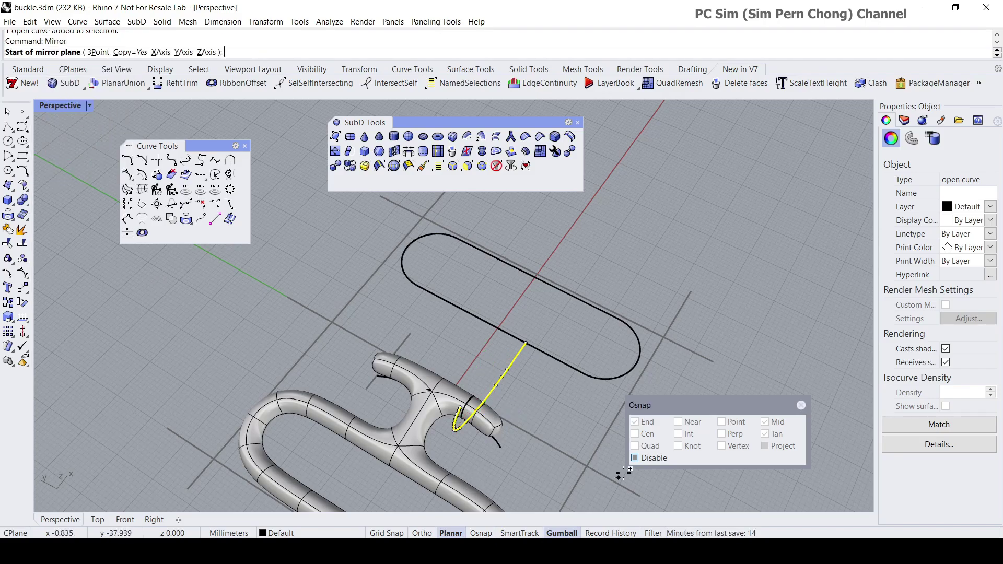
click(637, 458)
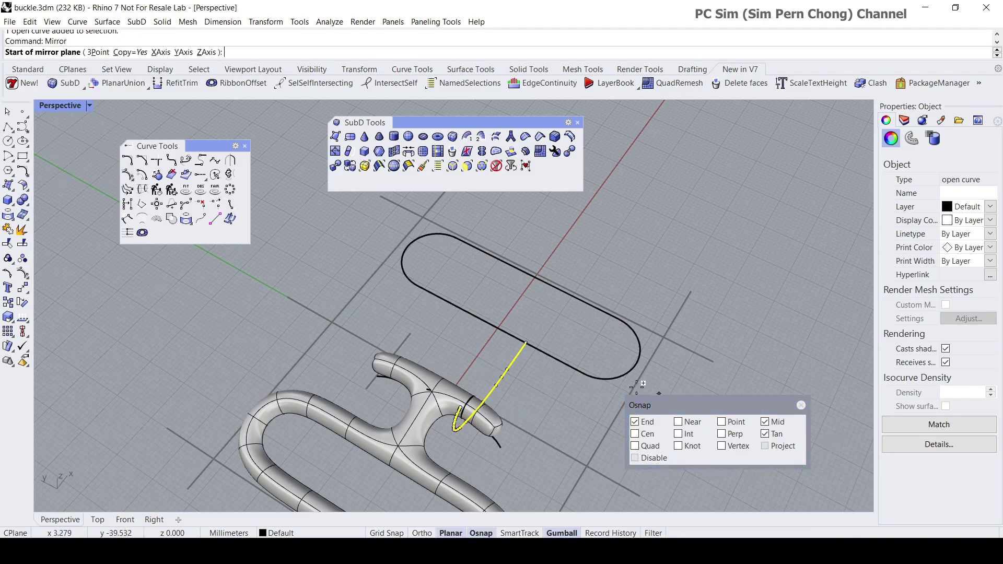
scroll(498, 328, up, 3)
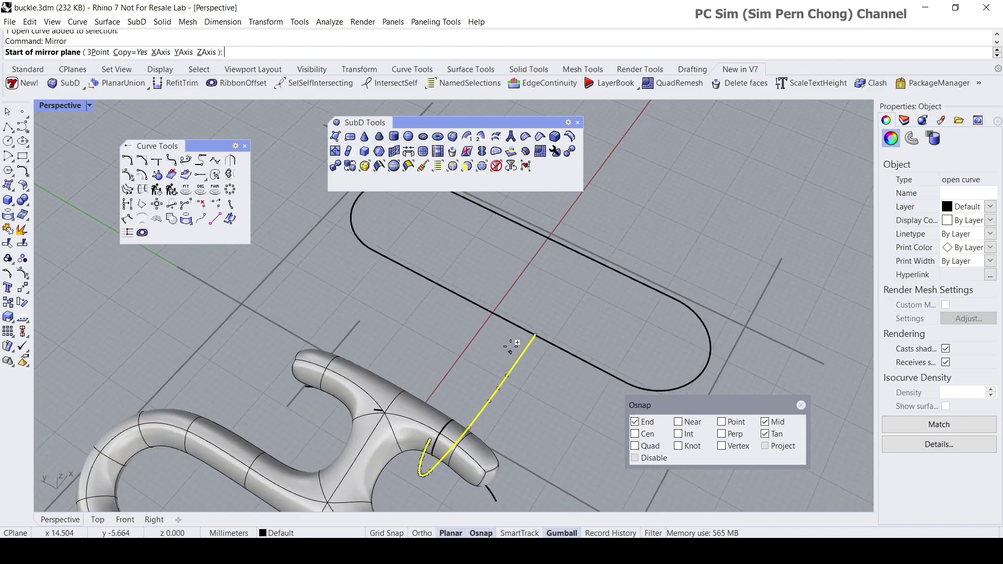
click(493, 329)
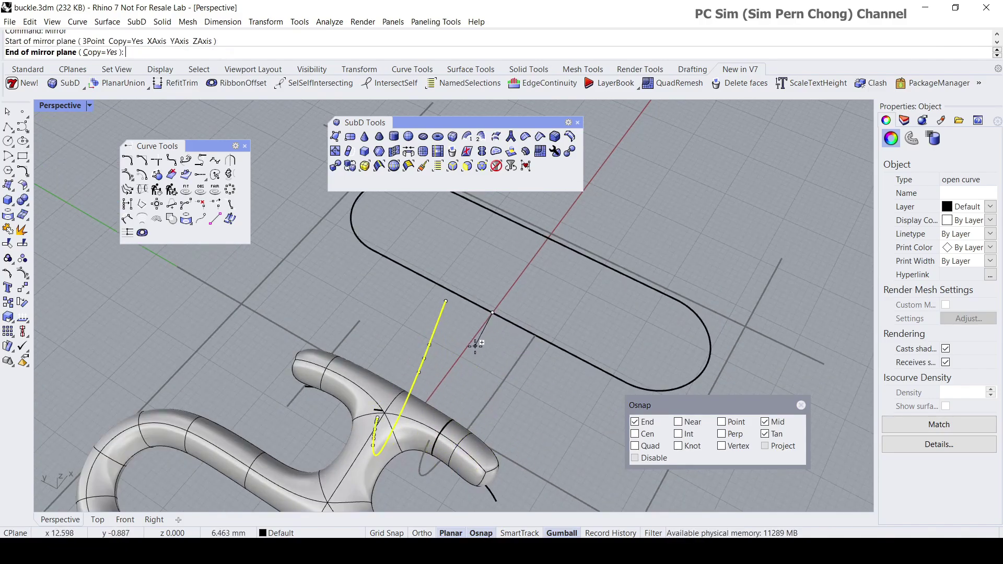
key(F8)
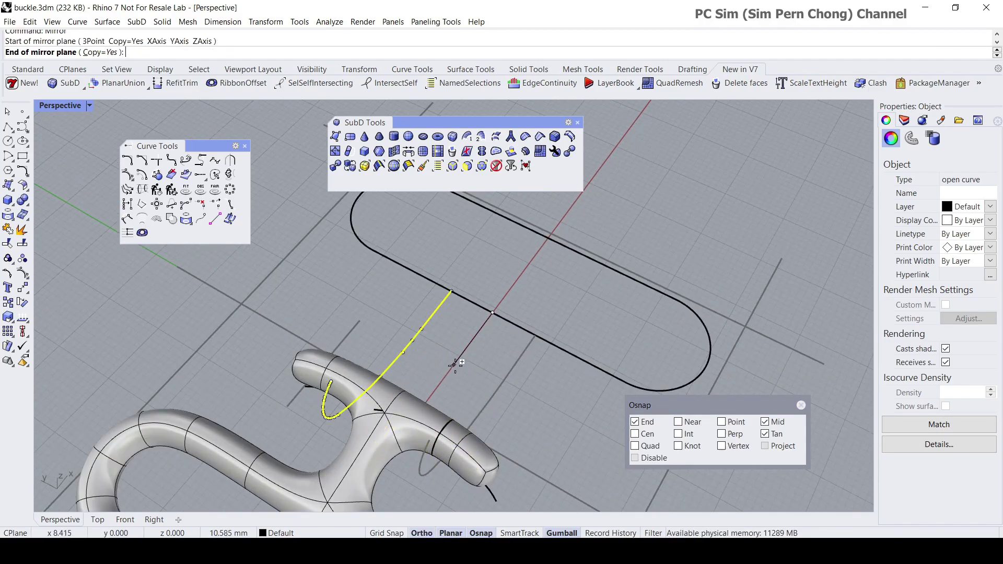
click(455, 363)
right_drag(455, 364, 410, 340)
key(Escape)
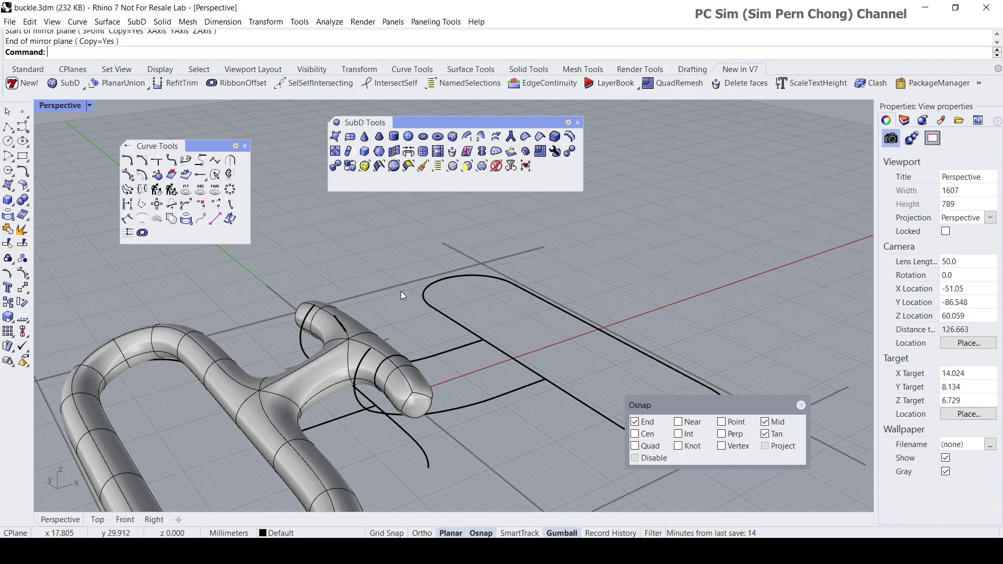
Step: Start an adjustable curve blend between the upper hook ends of the two profile curves, with curvature continuity at both ends, trimmed and joined
click(187, 159)
scroll(309, 271, up, 5)
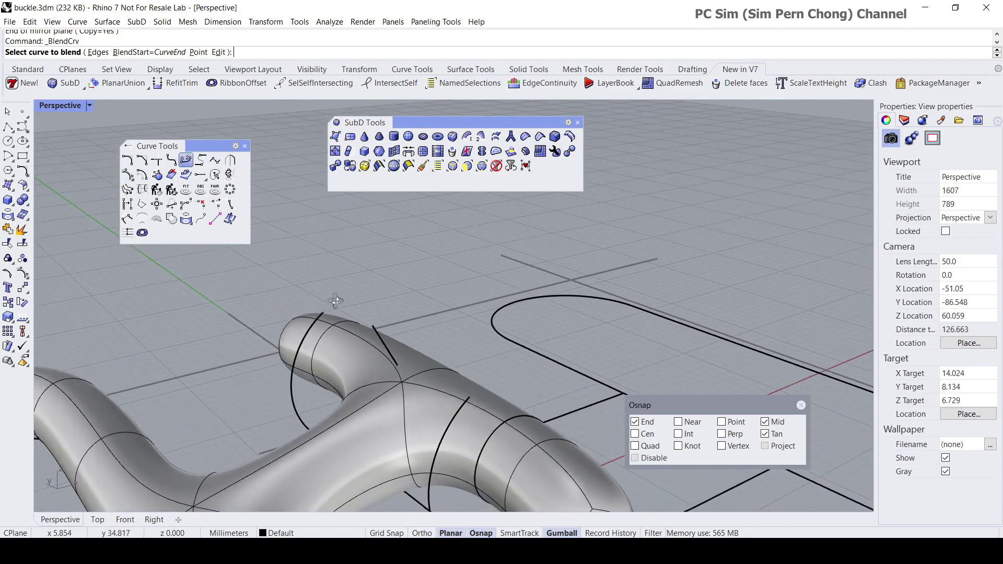
click(322, 300)
right_drag(426, 323, 462, 304)
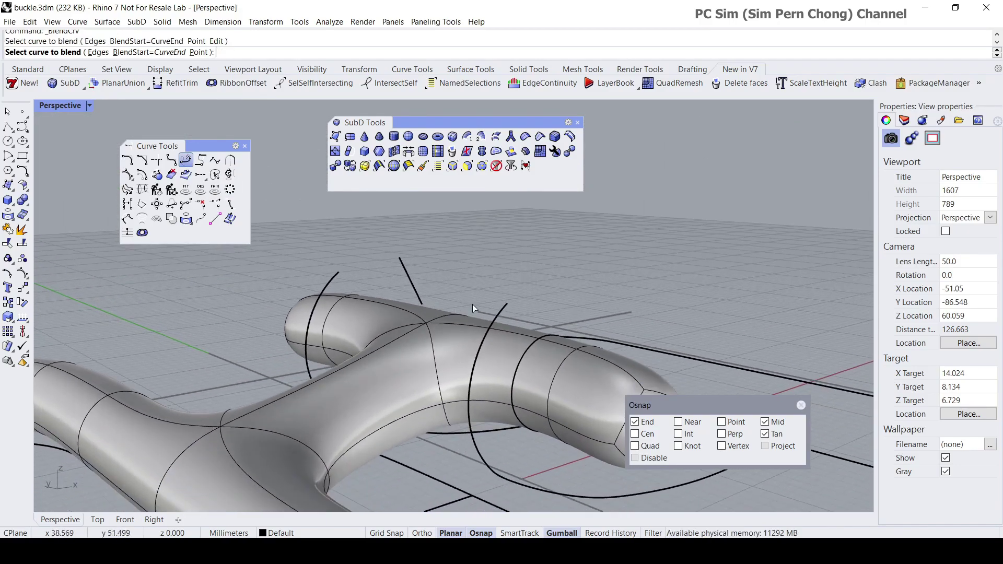
click(501, 308)
right_drag(465, 267, 346, 303)
drag(570, 260, 504, 227)
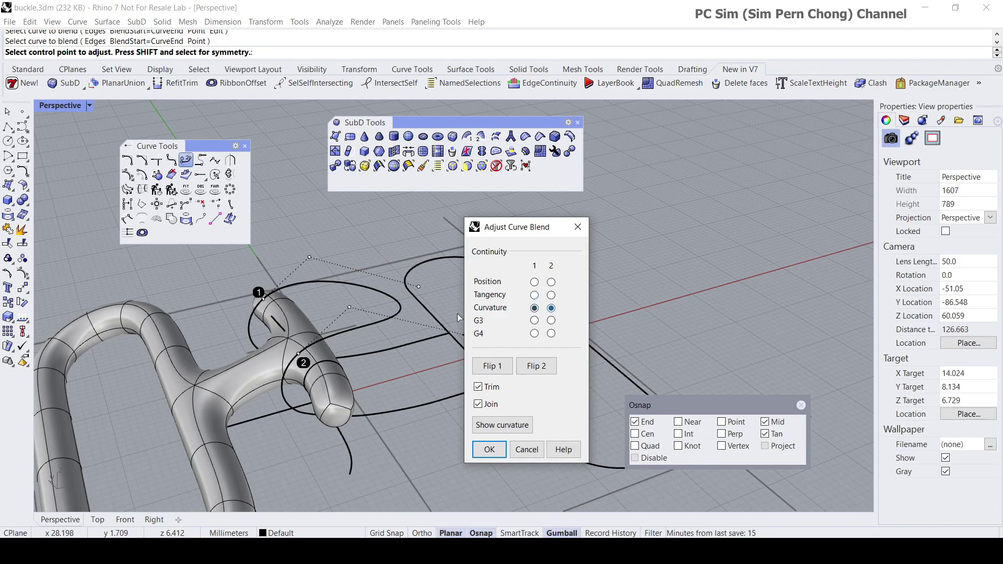
Step: Pull the blend's handles symmetrically back toward the hook ends to shorten the loop, and accept the joined blend
right_drag(385, 330, 393, 317)
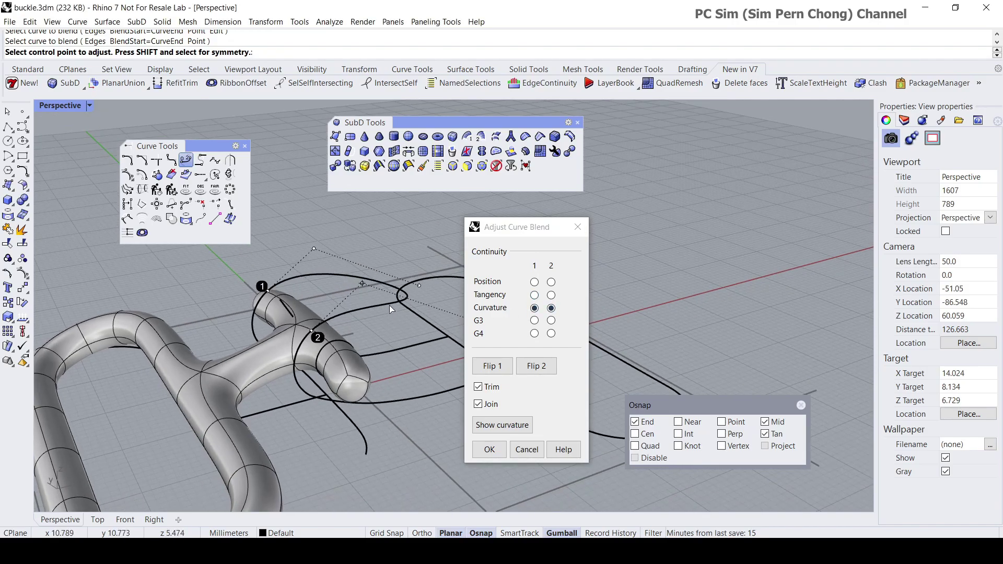
right_drag(378, 296, 315, 312)
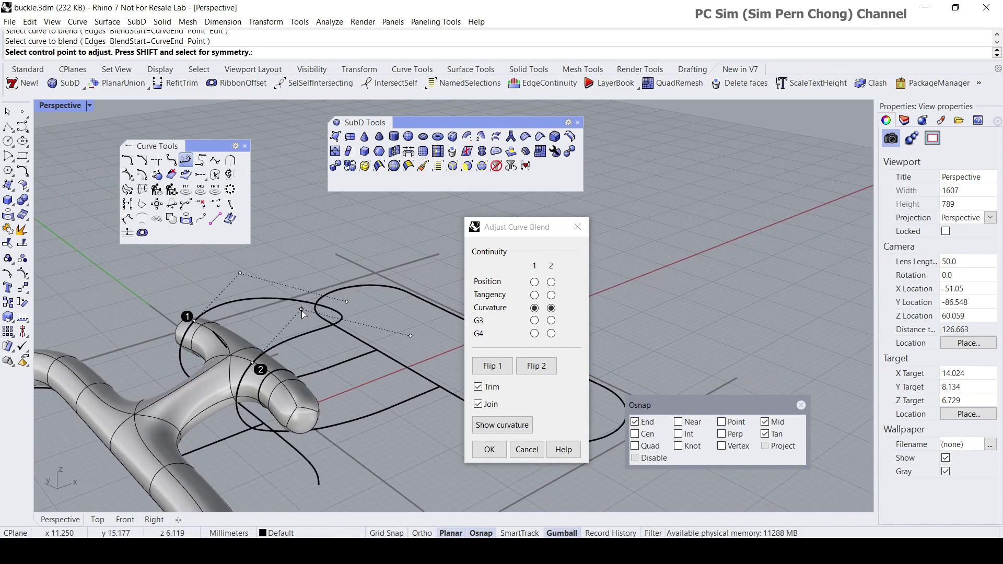
click(302, 312)
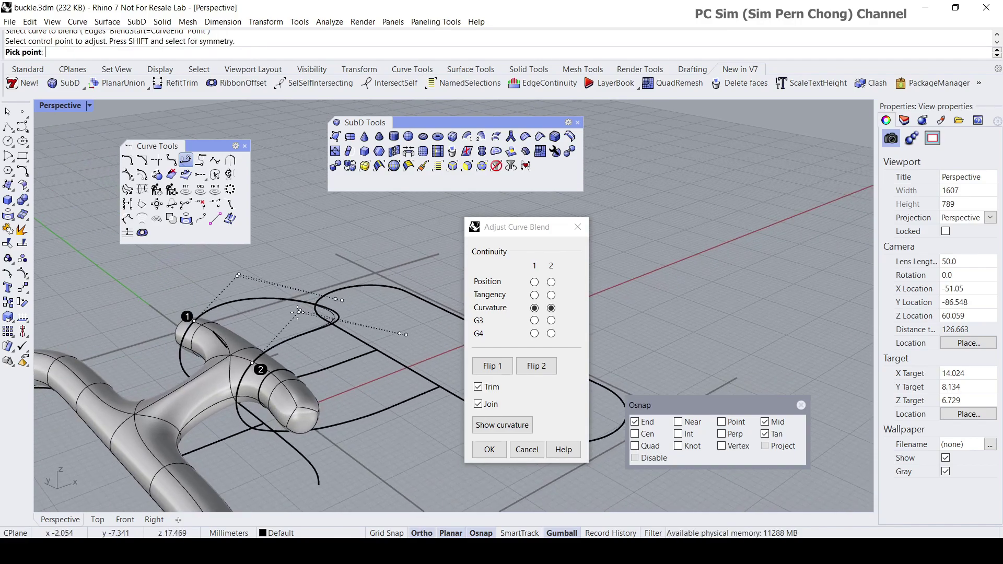
click(269, 342)
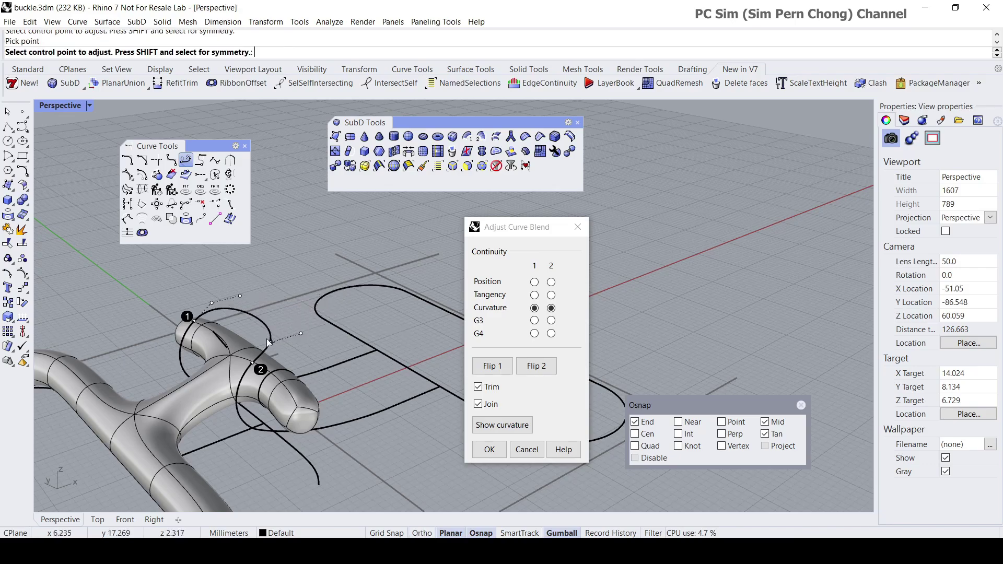
mouse_move(297, 339)
right_down()
mouse_move(308, 316)
mouse_move(293, 348)
right_up()
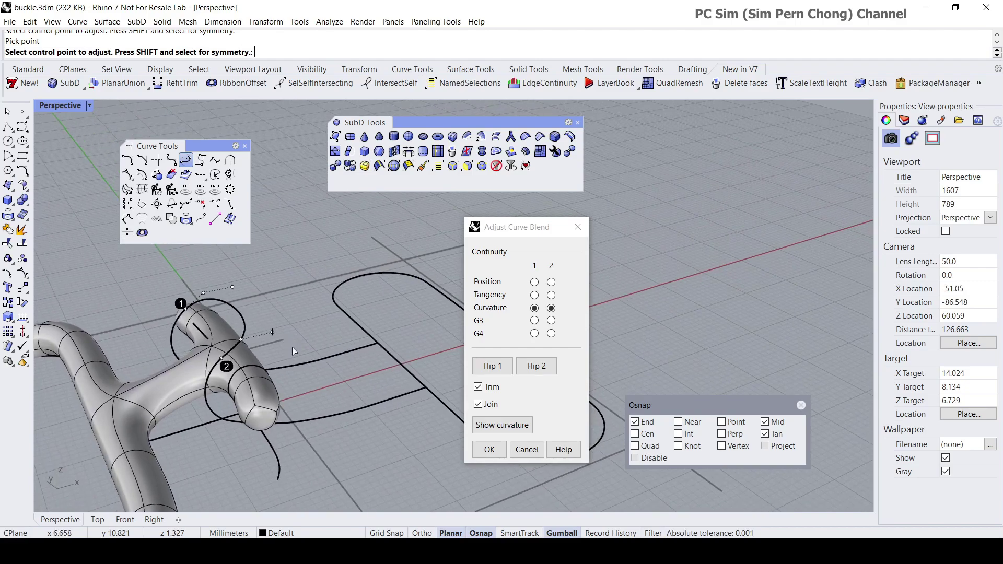
click(489, 450)
Step: Select the joined hook profile curve, scale it very slightly with the gumball, and deselect it
right_drag(362, 384, 398, 362)
scroll(465, 375, up, 4)
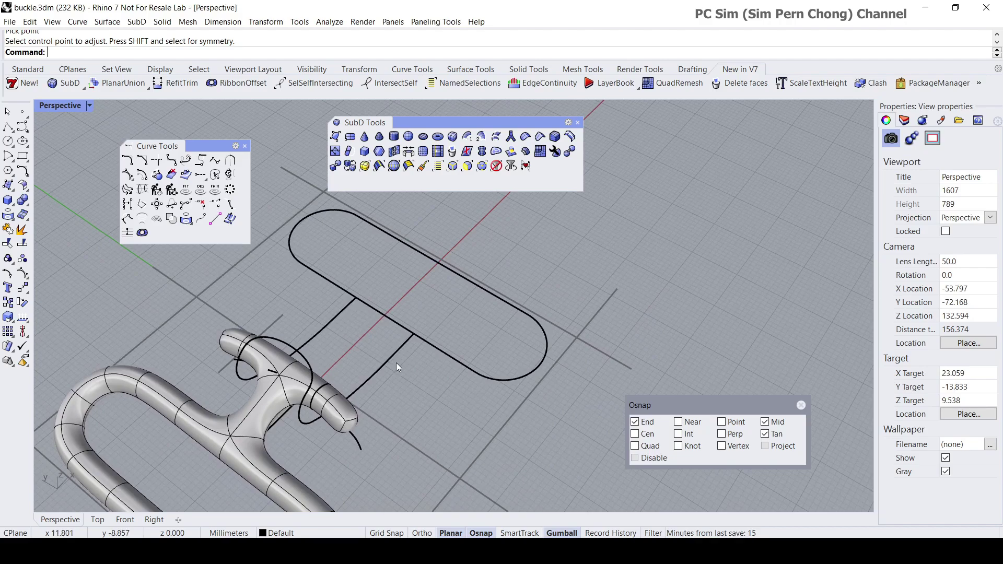
click(388, 365)
right_drag(398, 378, 377, 375)
drag(353, 371, 356, 372)
right_drag(356, 372, 456, 312)
key(Escape)
Step: Create a MultiPipe SubD from the flat slot outline and the joined hook curve with radius 2.5 and 0 strut divisions
scroll(384, 390, up, 2)
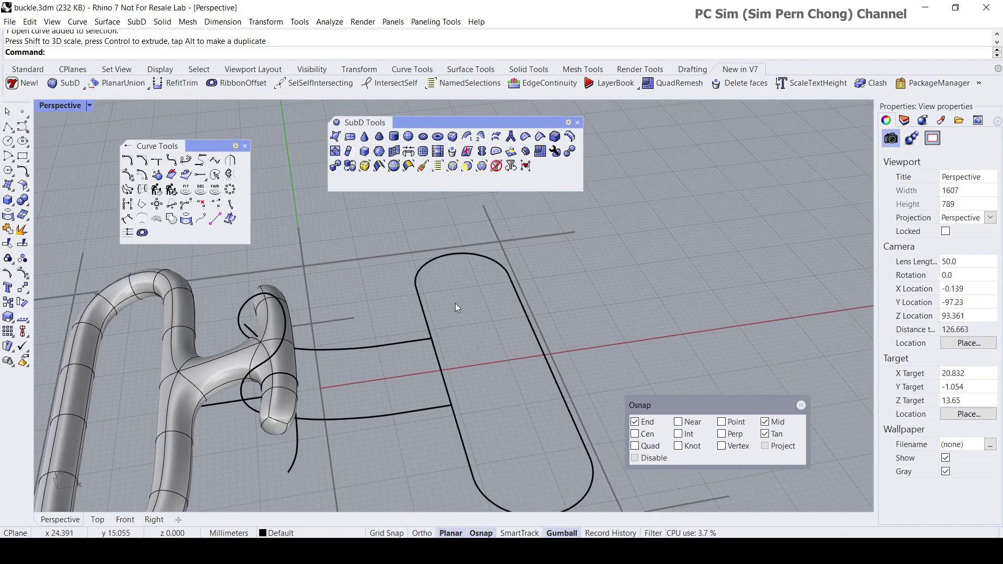
scroll(418, 398, down, 3)
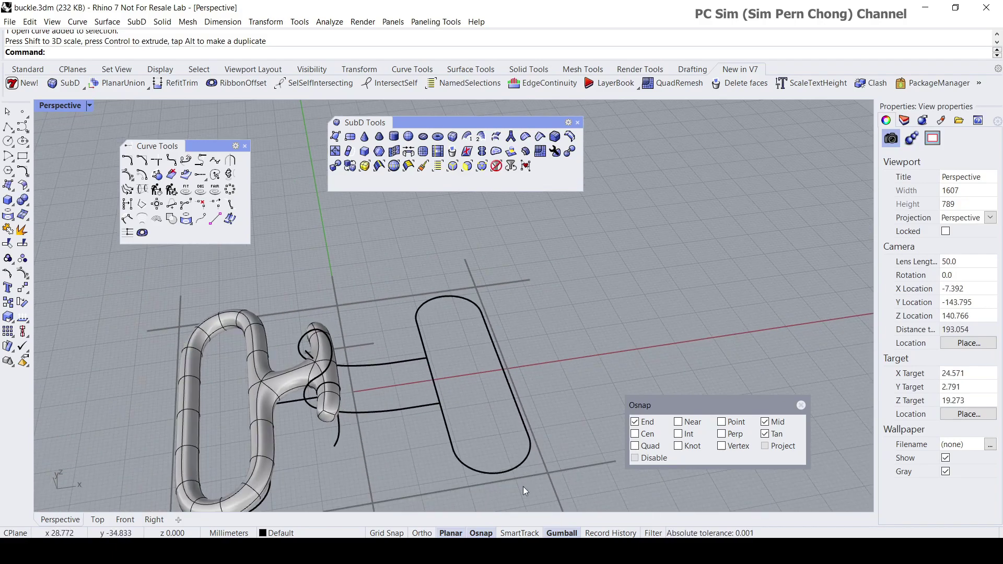
right_drag(447, 278, 554, 212)
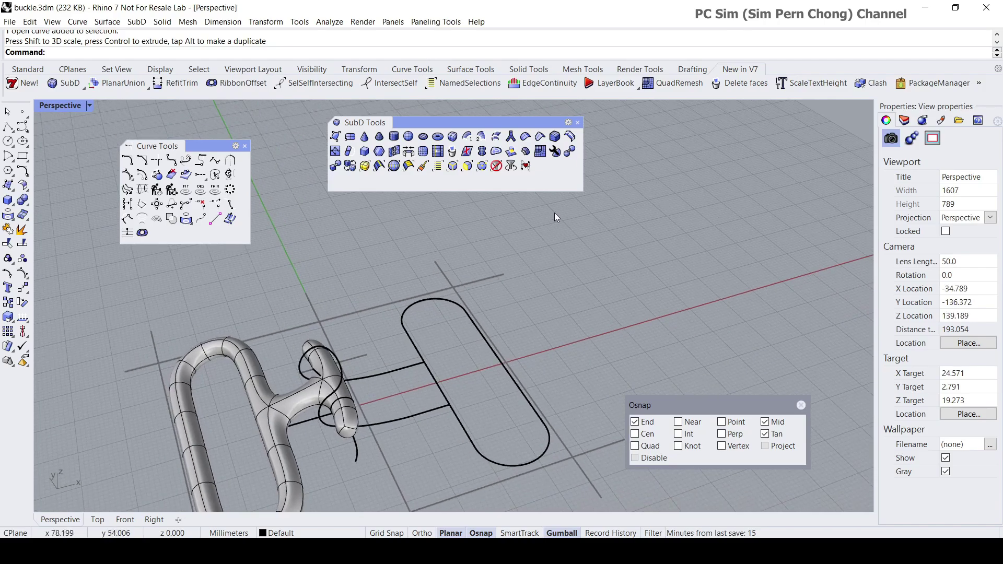
click(511, 137)
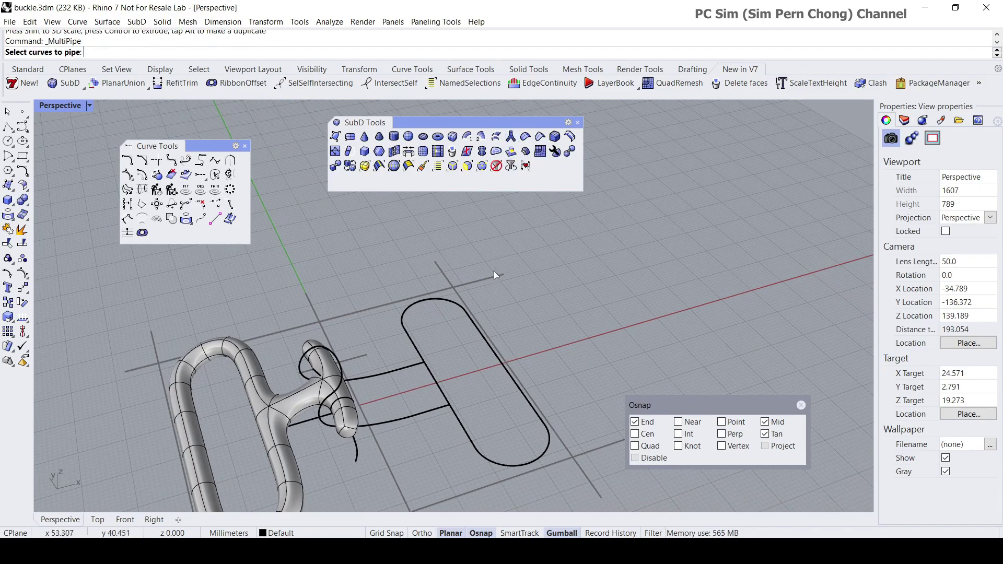
scroll(487, 398, up, 2)
click(548, 487)
click(408, 429)
key(Return)
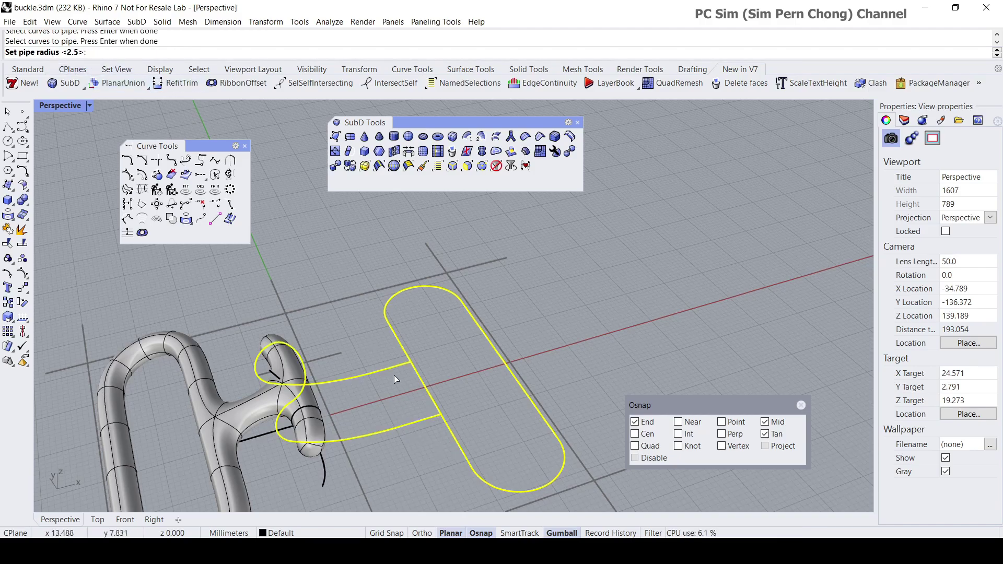
key(Return)
key(Return)
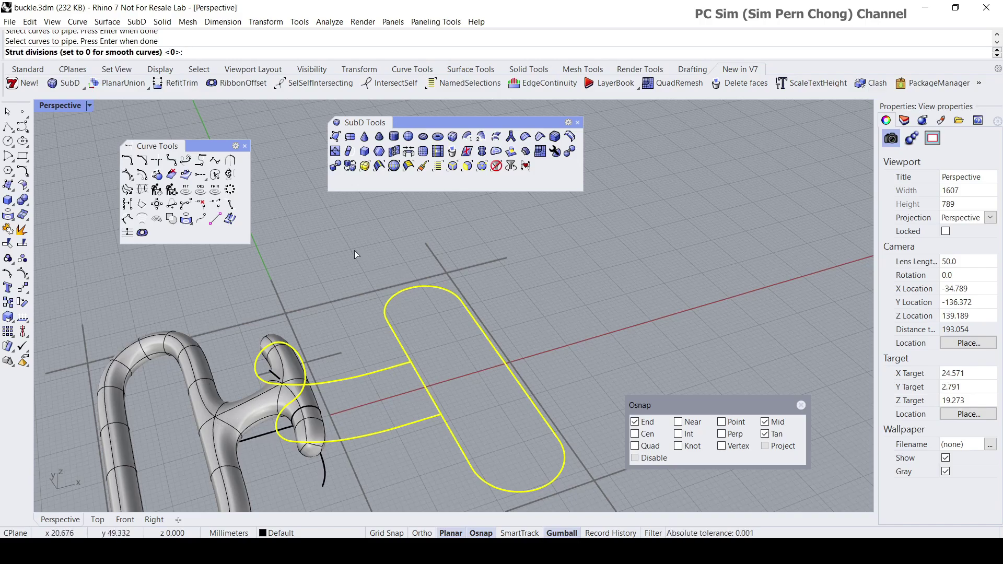
key(Return)
Step: Move the new piped SubD slightly along the X axis toward the first buckle part and deselect it
right_drag(382, 313, 426, 311)
scroll(361, 300, up, 3)
scroll(412, 335, up, 3)
click(411, 380)
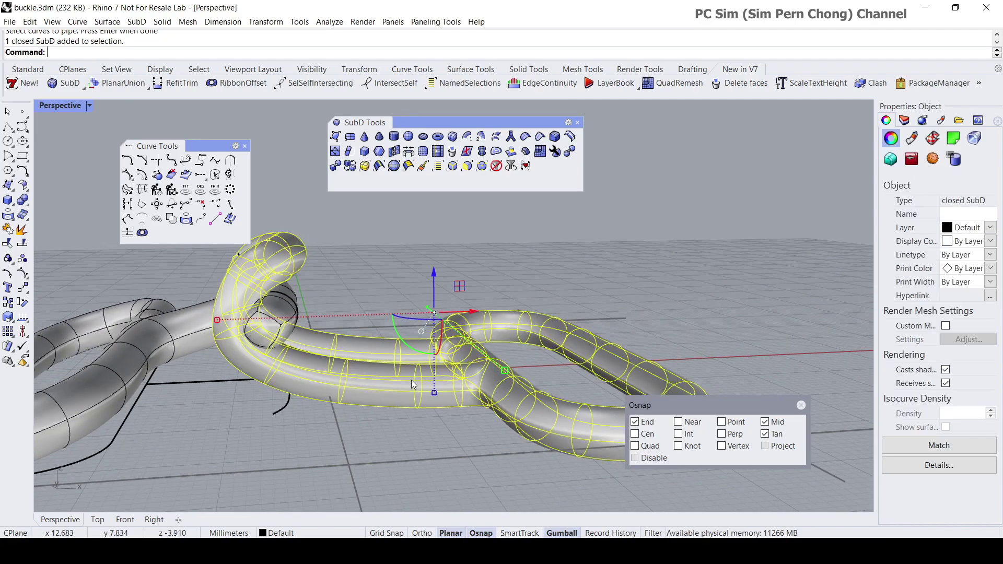
drag(474, 312, 468, 315)
right_drag(423, 304, 259, 358)
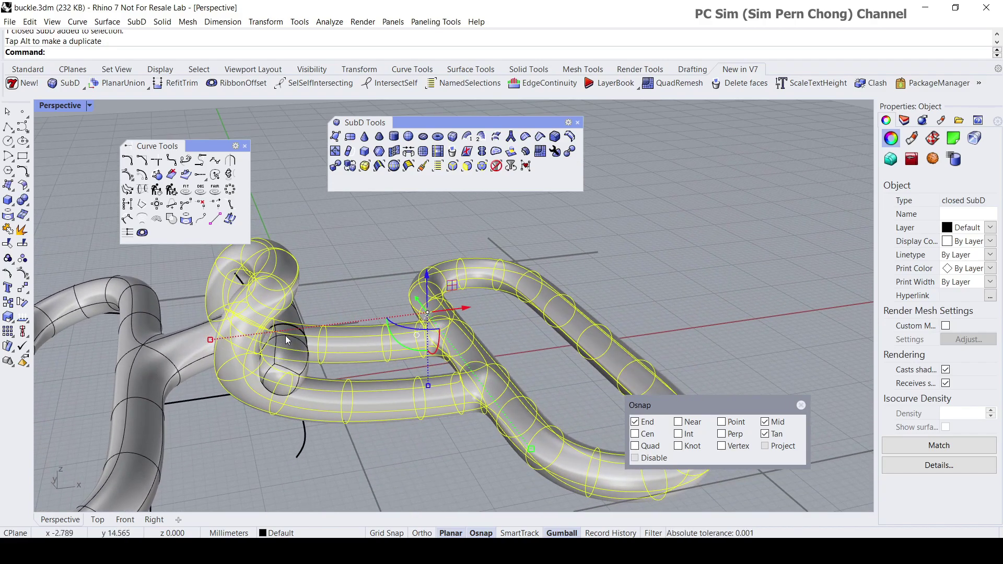
right_drag(366, 372, 471, 395)
key(Escape)
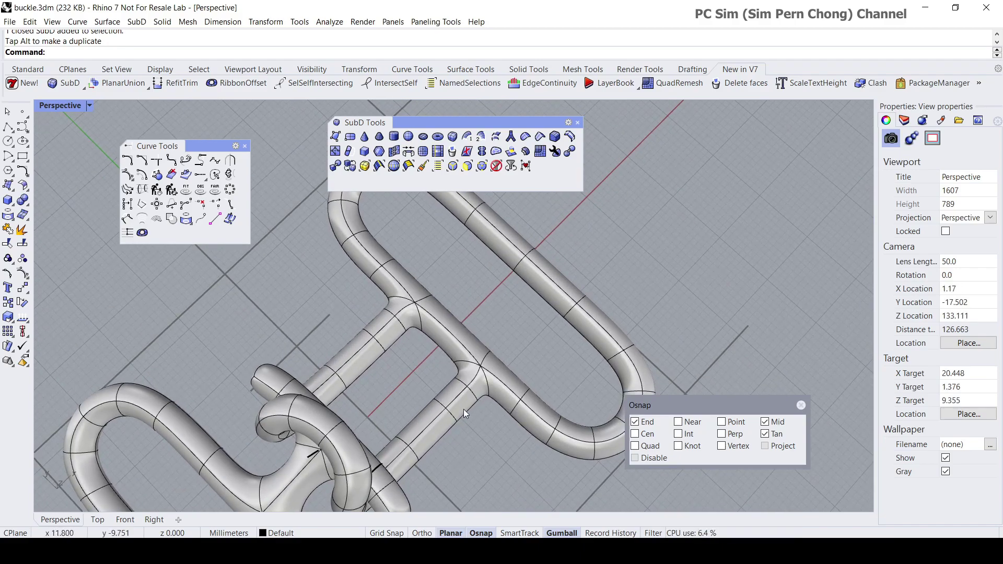
Step: Open the Selection Filter and limit selection to sub-objects
scroll(518, 394, up, 3)
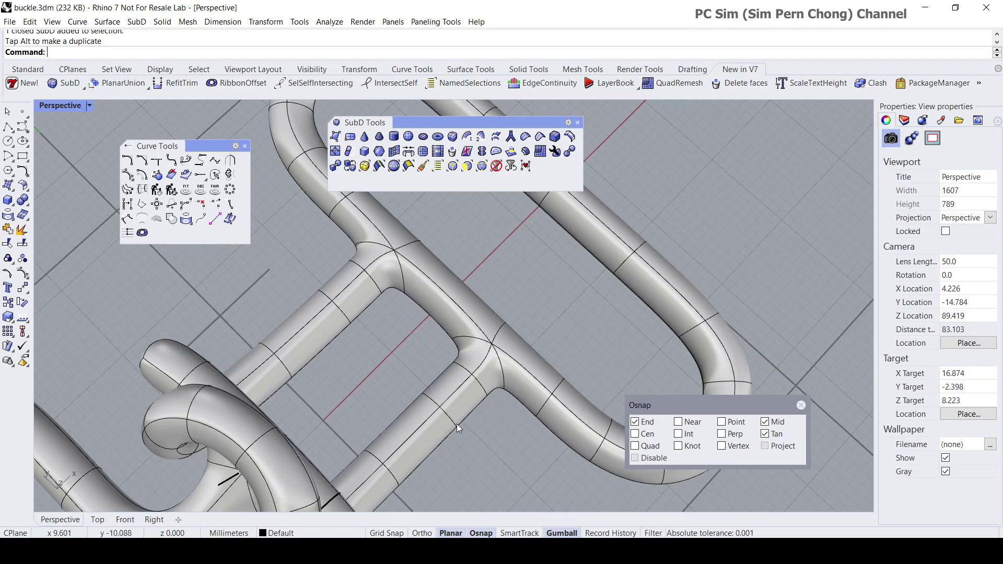
right_drag(499, 404, 611, 427)
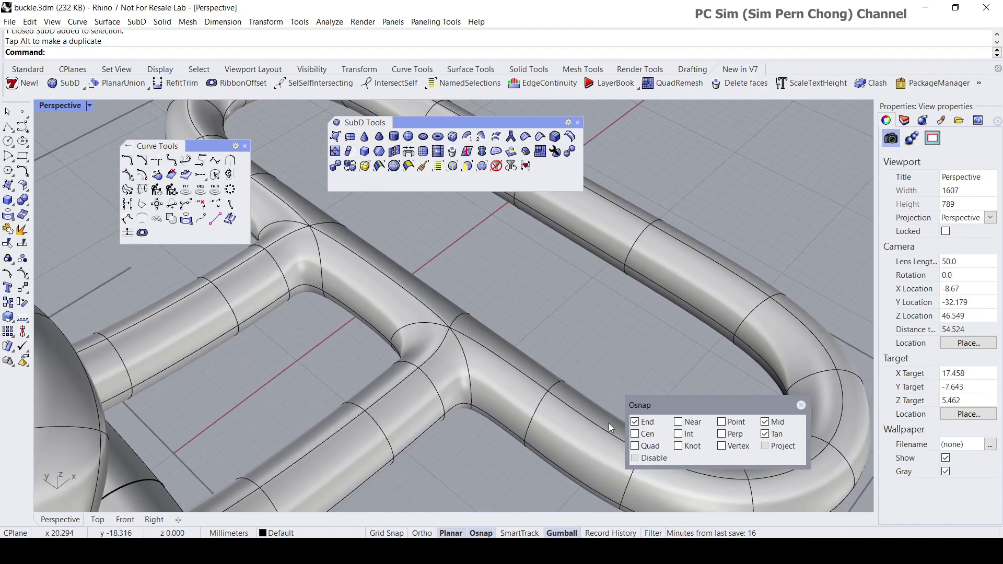
click(653, 533)
drag(752, 277, 572, 240)
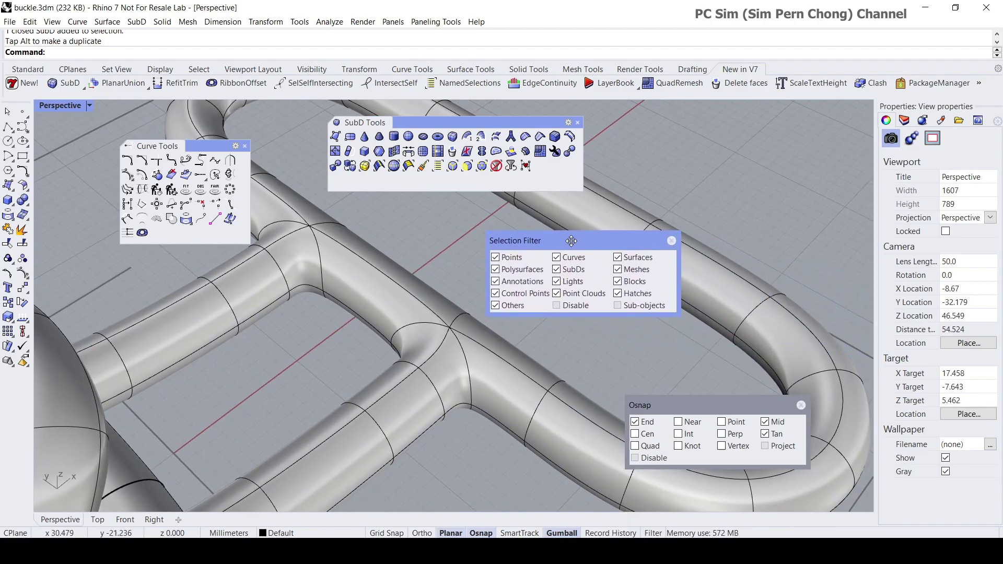
click(618, 307)
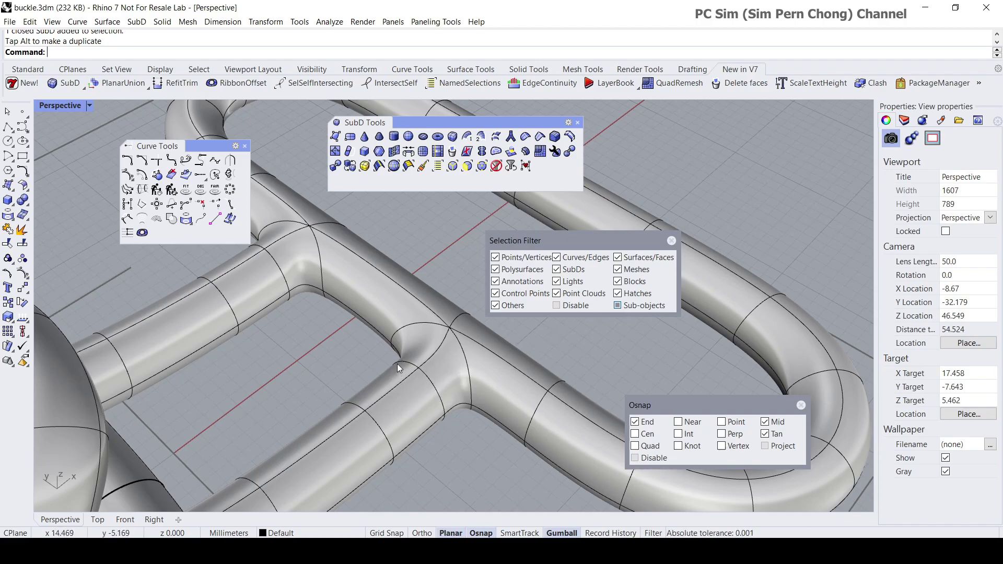
Step: Delete the edge loop around the near connecting leg right beside its junction with the slot frame to soften the transition
double_click(433, 388)
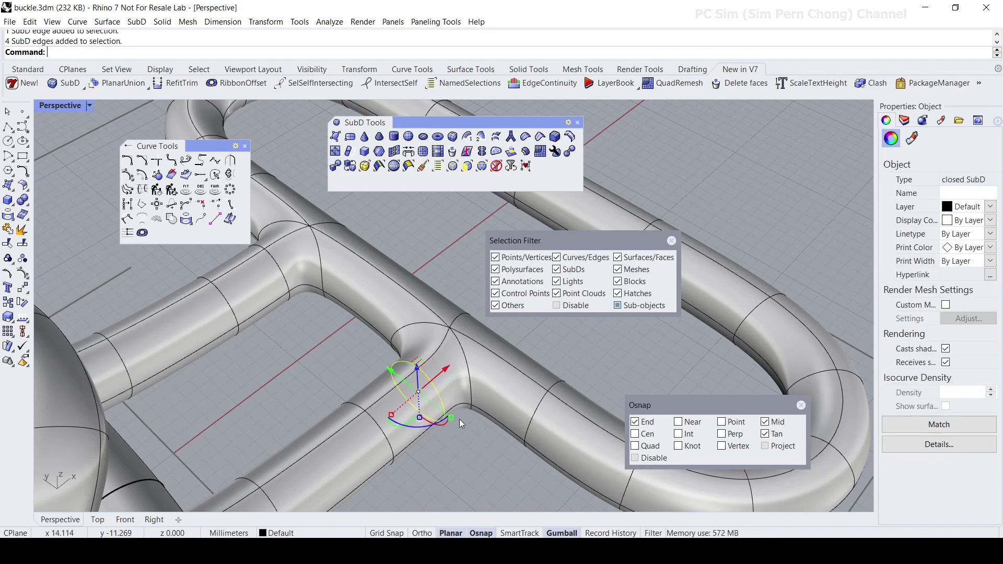
key(Delete)
right_drag(465, 421, 406, 353)
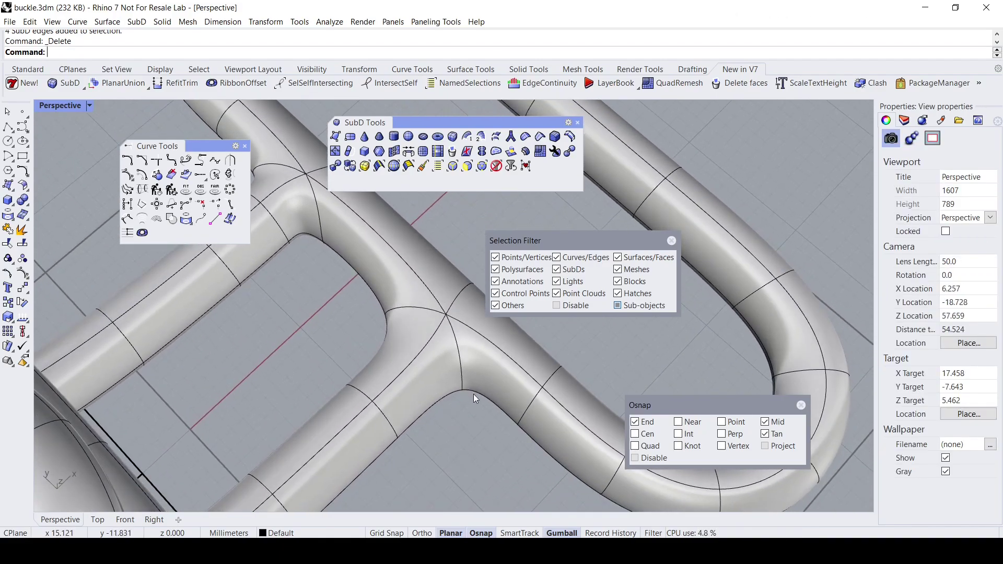
Step: Delete the edge loop around the far connecting leg right beside its junction with the slot frame
right_drag(419, 343, 324, 337)
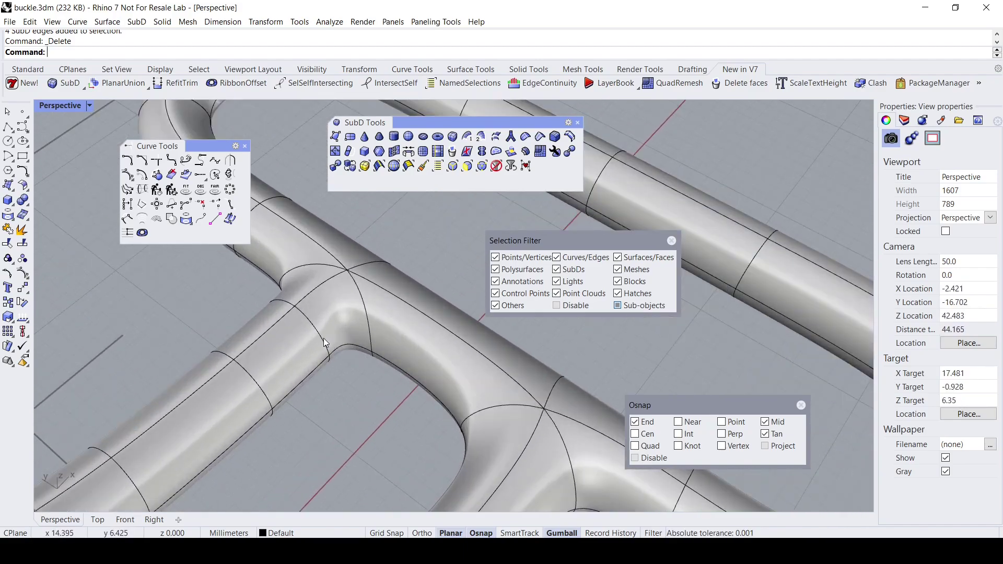
double_click(323, 337)
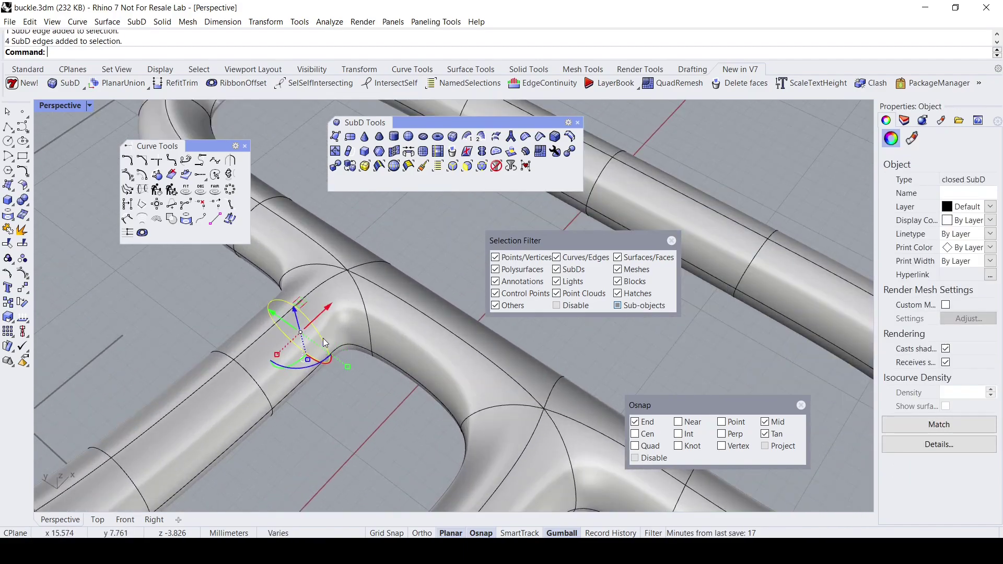
key(Delete)
scroll(322, 338, down, 5)
right_drag(322, 341, 395, 426)
scroll(341, 351, up, 5)
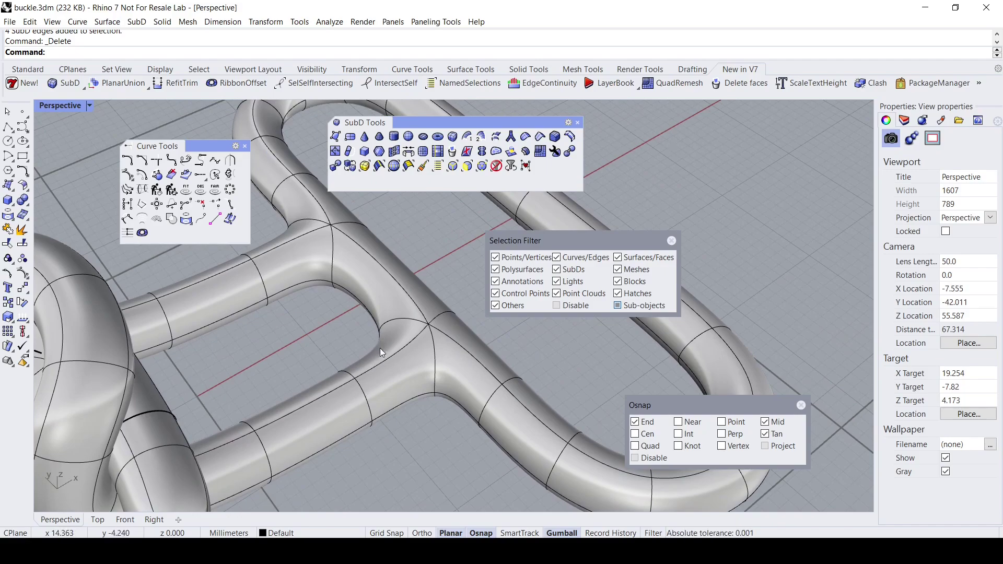
scroll(401, 430, down, 2)
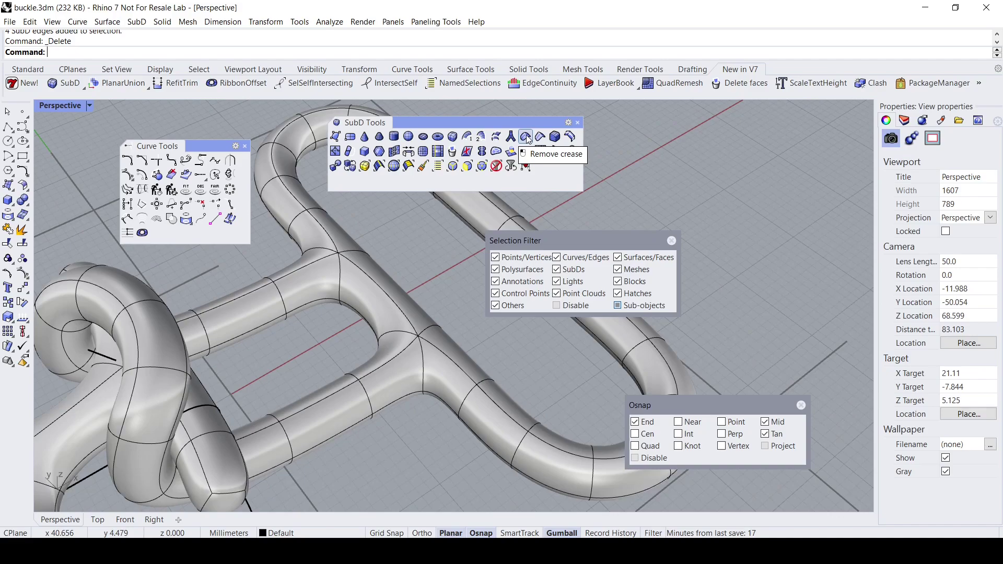
click(441, 156)
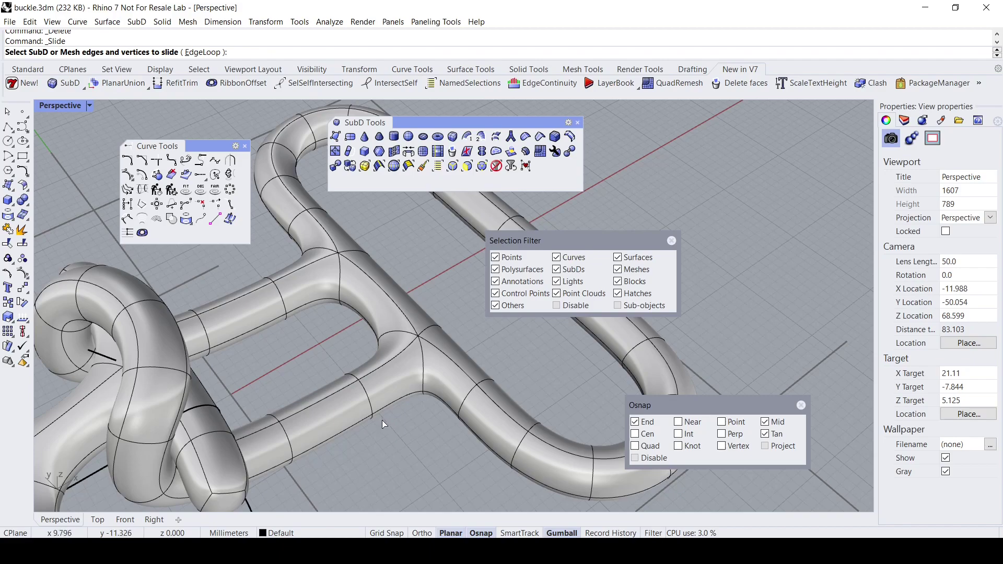
click(369, 401)
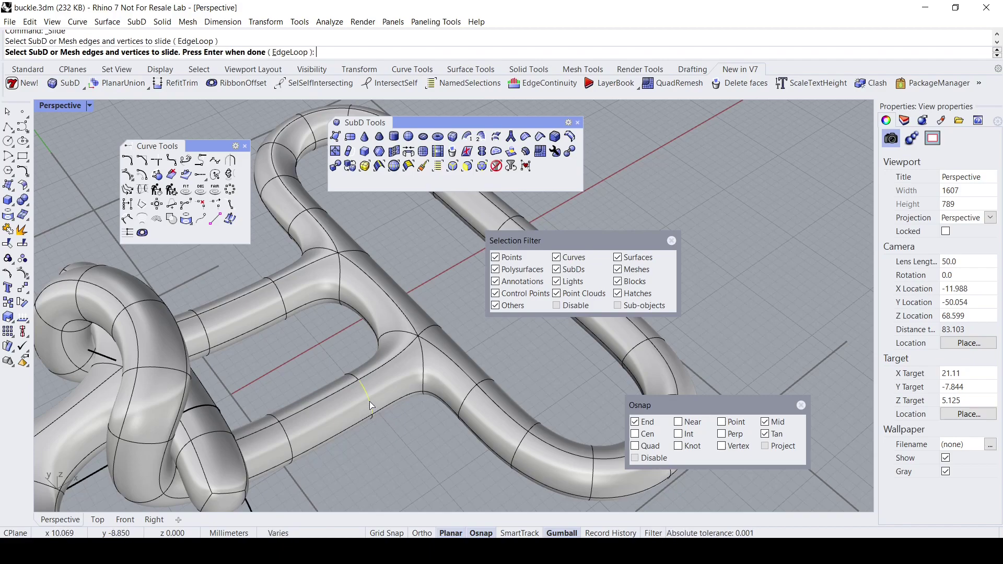
double_click(369, 401)
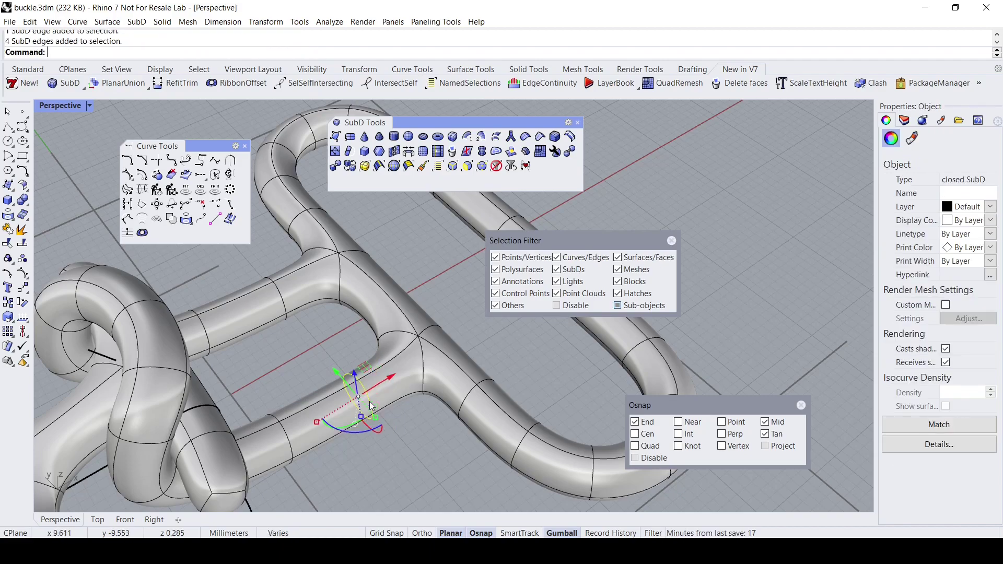
key(Return)
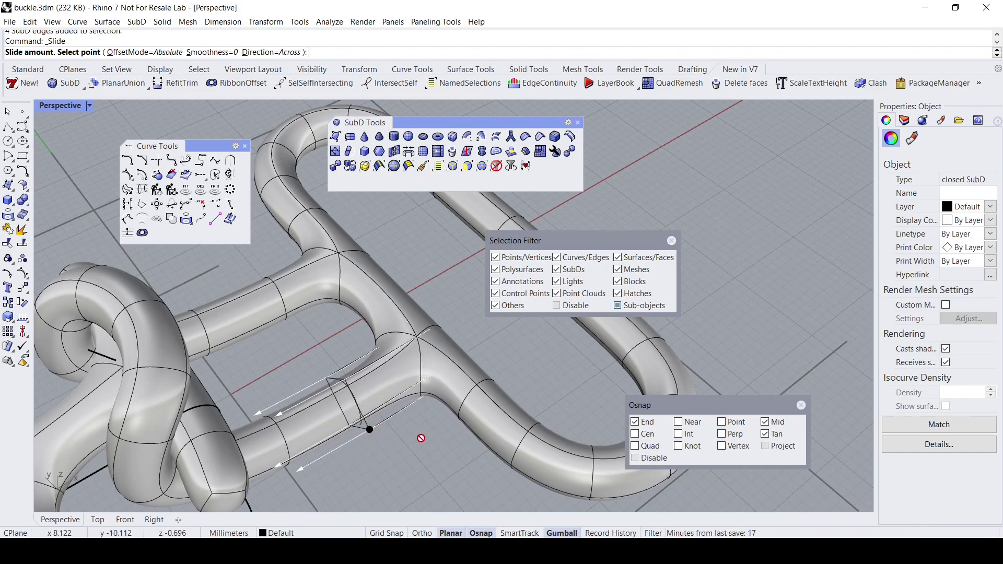
key(Escape)
Step: Close the Selection Filter and move the Osnap panel aside to clear the view of the buckle
right_drag(401, 430, 484, 332)
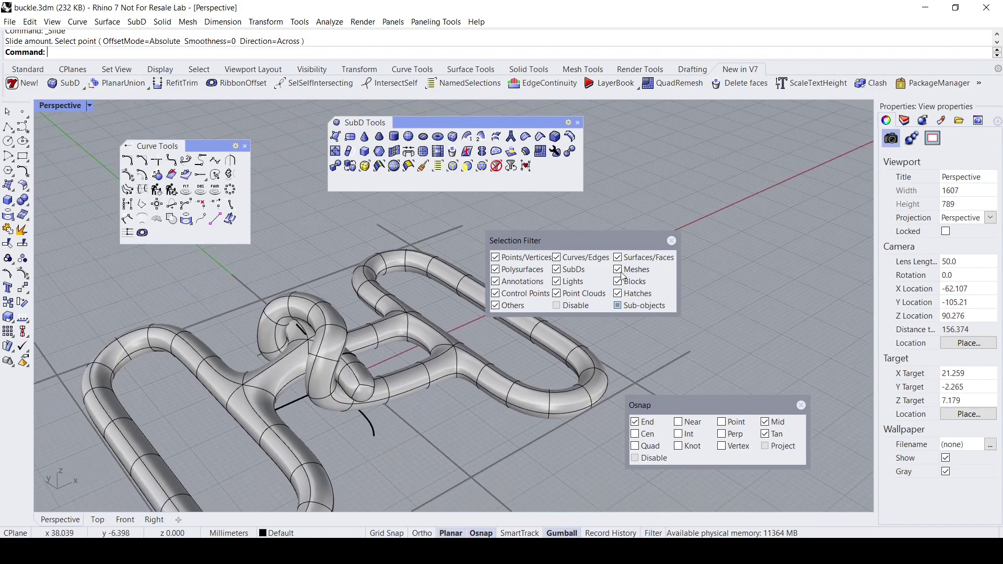
click(672, 239)
drag(688, 405, 762, 402)
right_drag(635, 331, 579, 337)
Step: Apply the polished gold environment map analysis to both buckle SubDs and deselect them
click(566, 355)
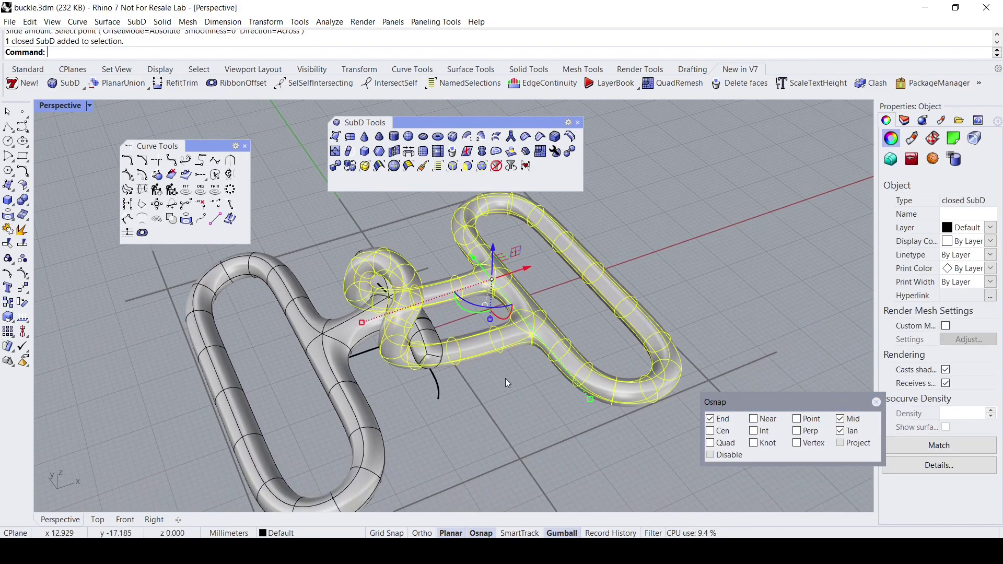
shift+click(363, 430)
click(343, 23)
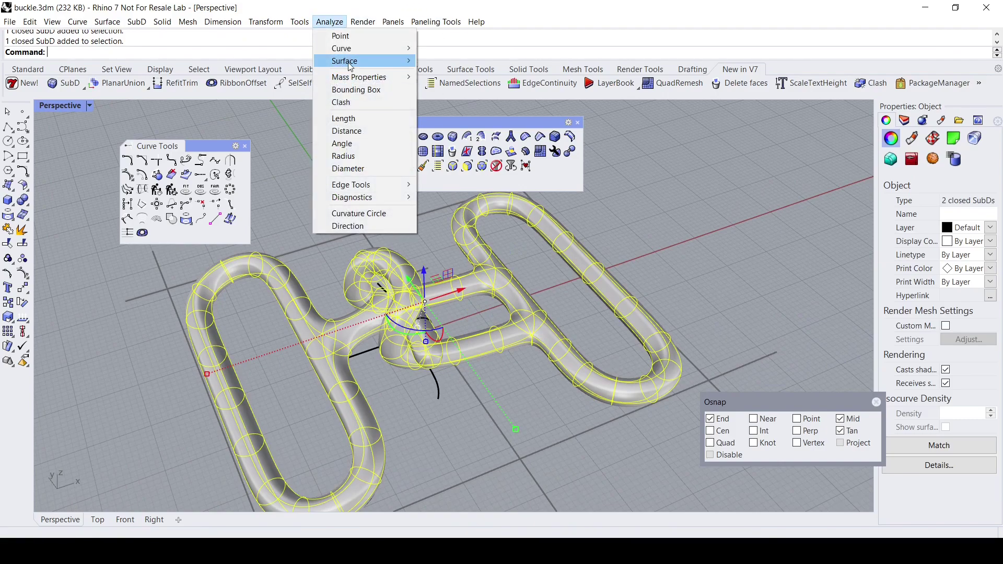
mouse_move(349, 61)
click(448, 86)
click(500, 412)
right_drag(500, 412, 477, 406)
Step: Isolate the two buckle SubDs to hide the construction curves, then deselect them and move the Selection Filter aside
click(492, 380)
shift+click(312, 390)
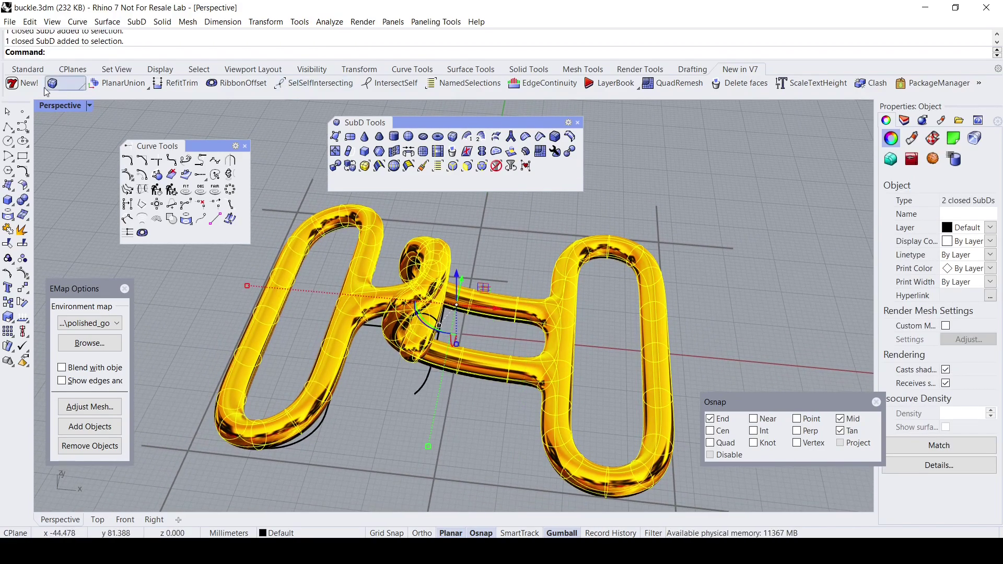
click(27, 69)
click(335, 83)
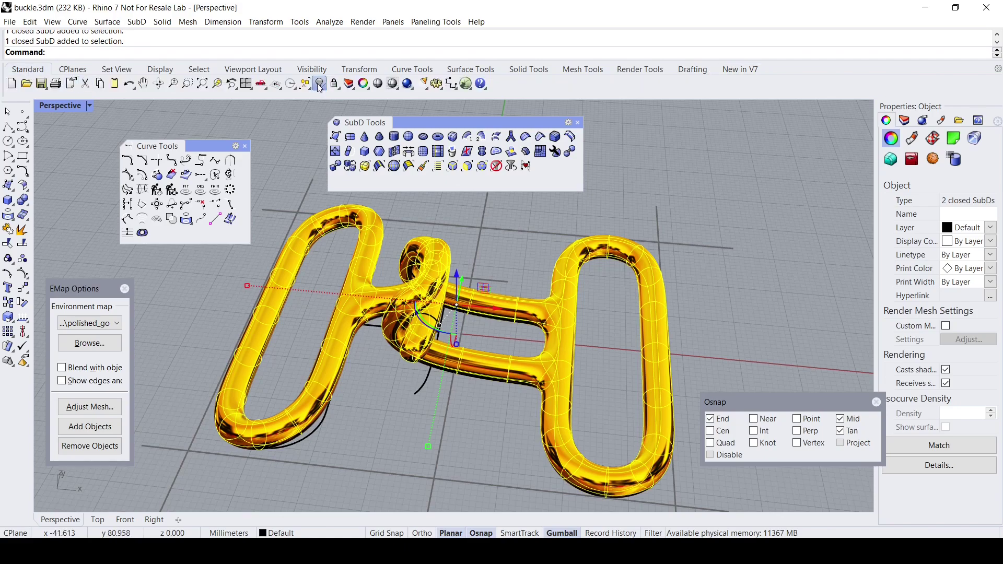
click(364, 104)
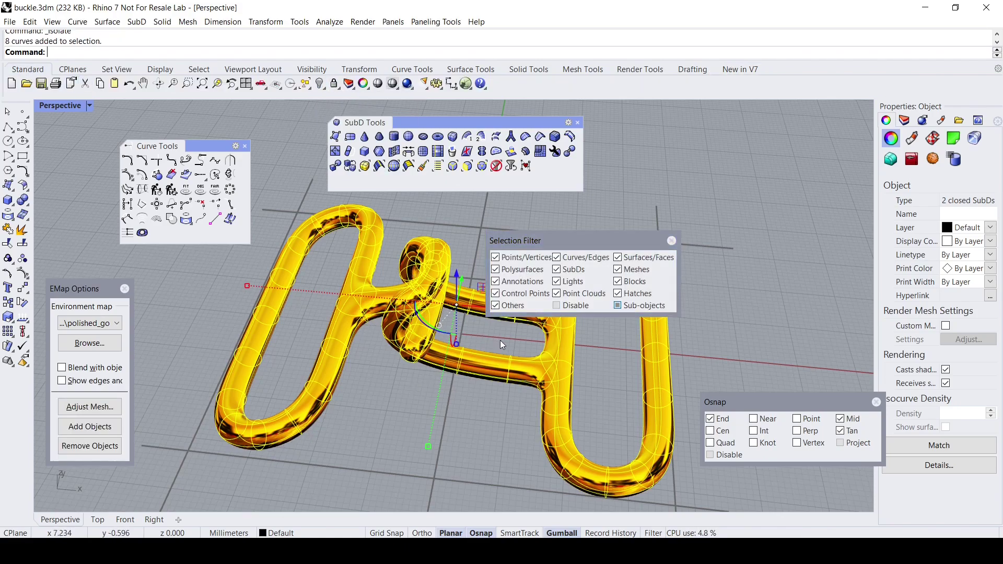
click(500, 339)
drag(592, 245, 759, 254)
Step: Inspect the gold-mapped buckle, close the Curve Tools toolbar and turn off the environment map analysis
right_drag(522, 314, 420, 315)
scroll(450, 337, down, 2)
scroll(449, 303, up, 3)
click(247, 147)
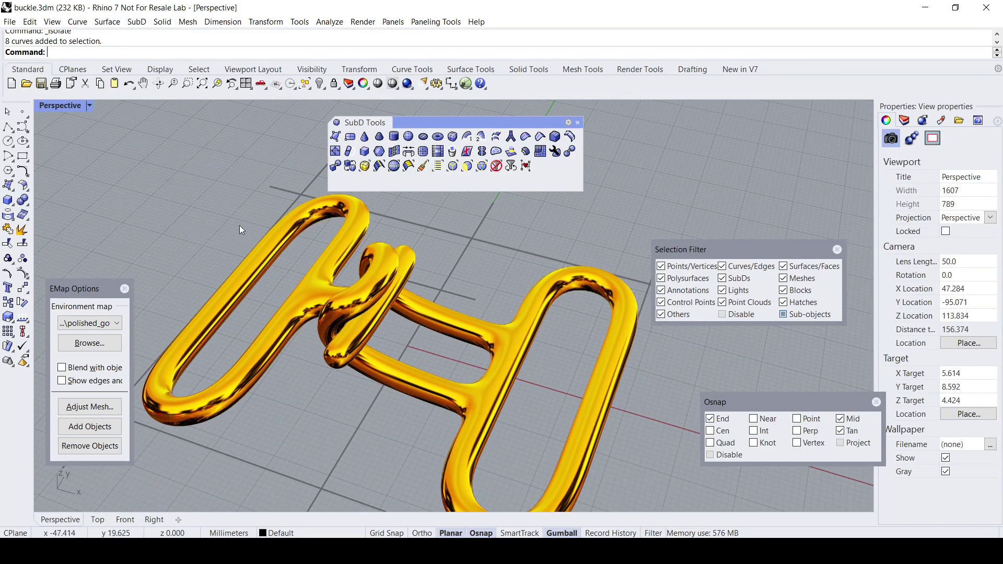
click(125, 289)
Step: Turn off the sub-objects selection limit and convert both buckle SubDs with ToNURBS, using DeleteInputObjects=Yes
shift+right_drag(155, 277, 173, 272)
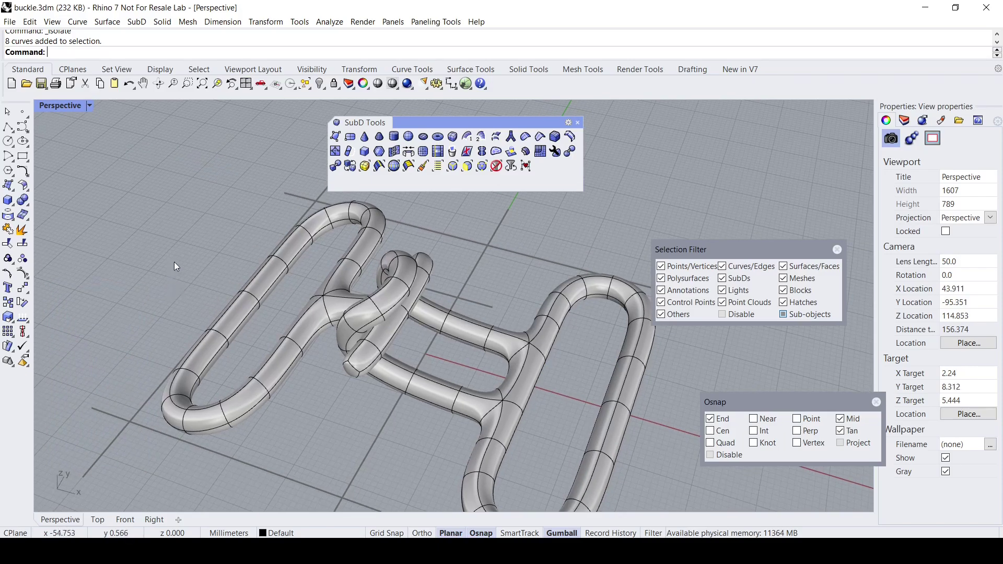
text(ToNURB)
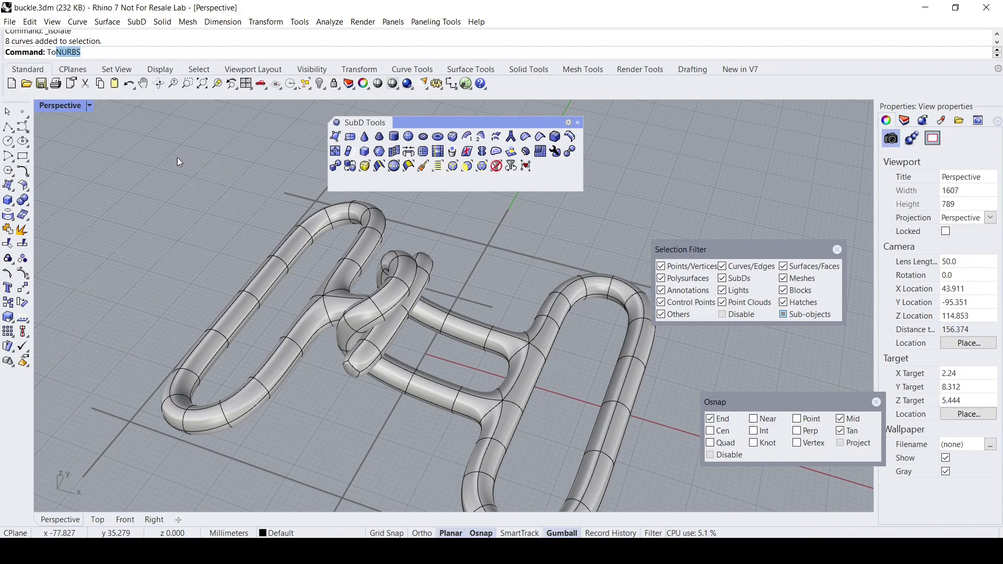
text(S)
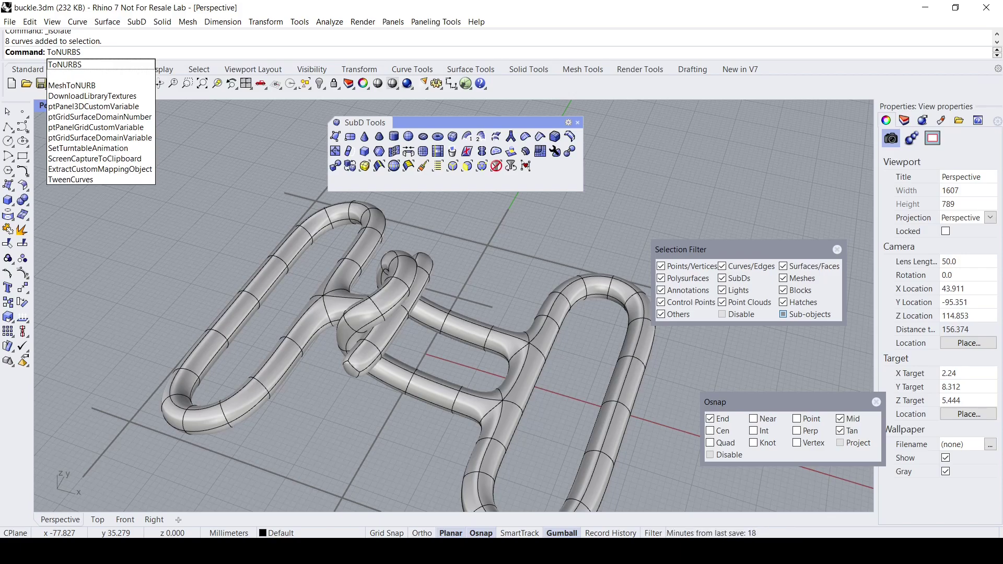
key(Return)
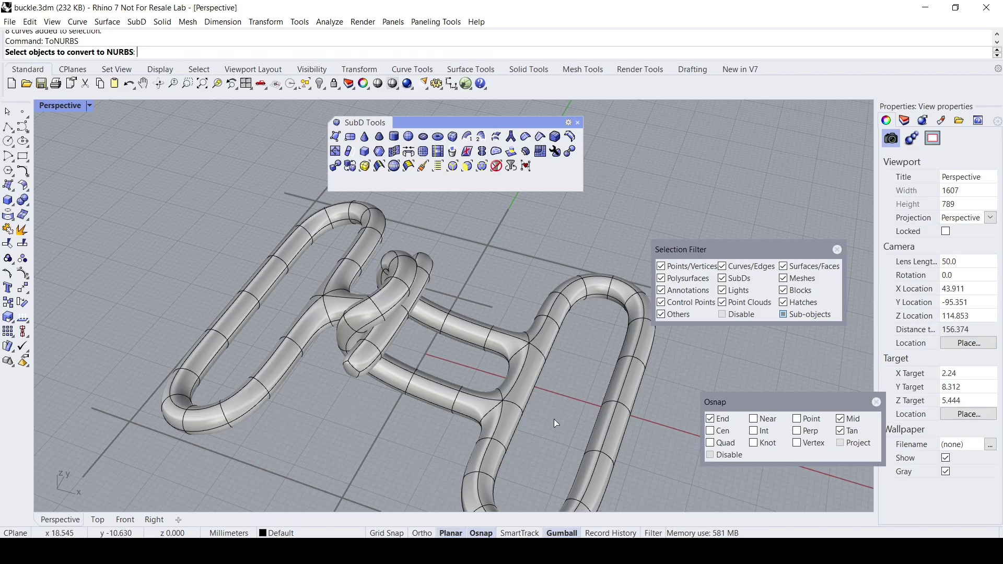
click(784, 315)
click(521, 379)
click(289, 370)
right_drag(296, 421, 312, 406)
key(Return)
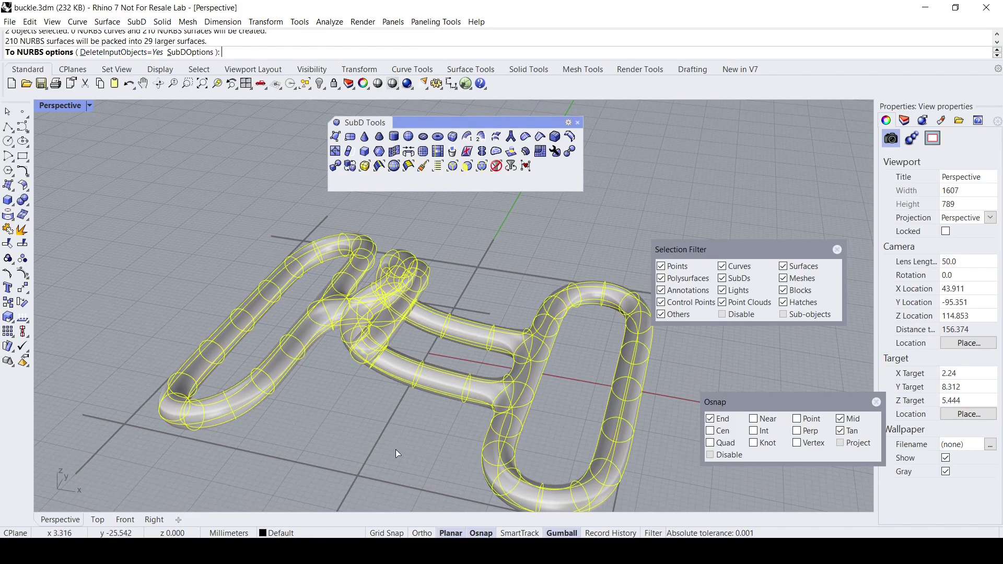
key(Return)
Step: Apply the polished gold environment map analysis to the two converted NURBS buckle parts and deselect them
right_drag(364, 407, 387, 401)
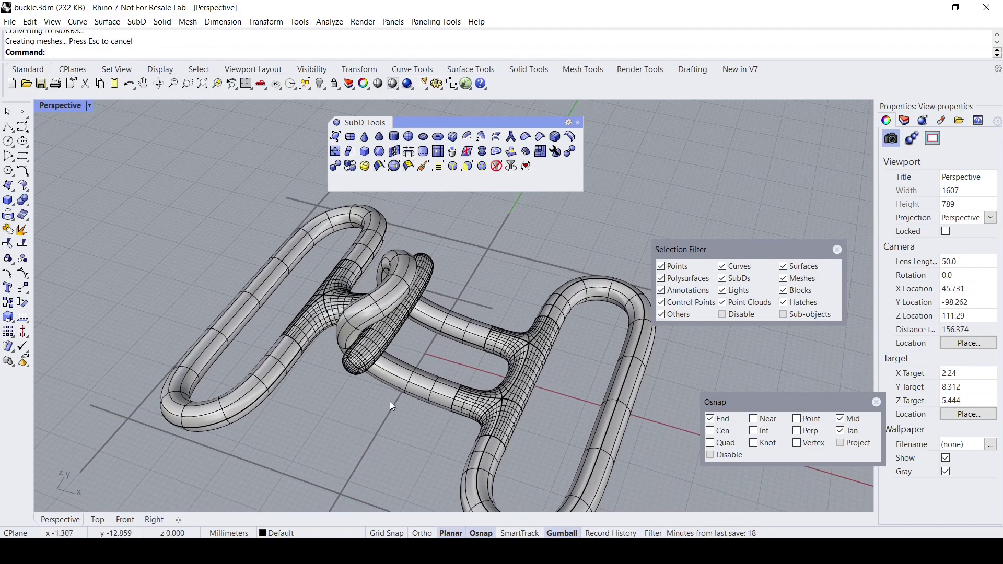
click(418, 394)
shift+click(246, 384)
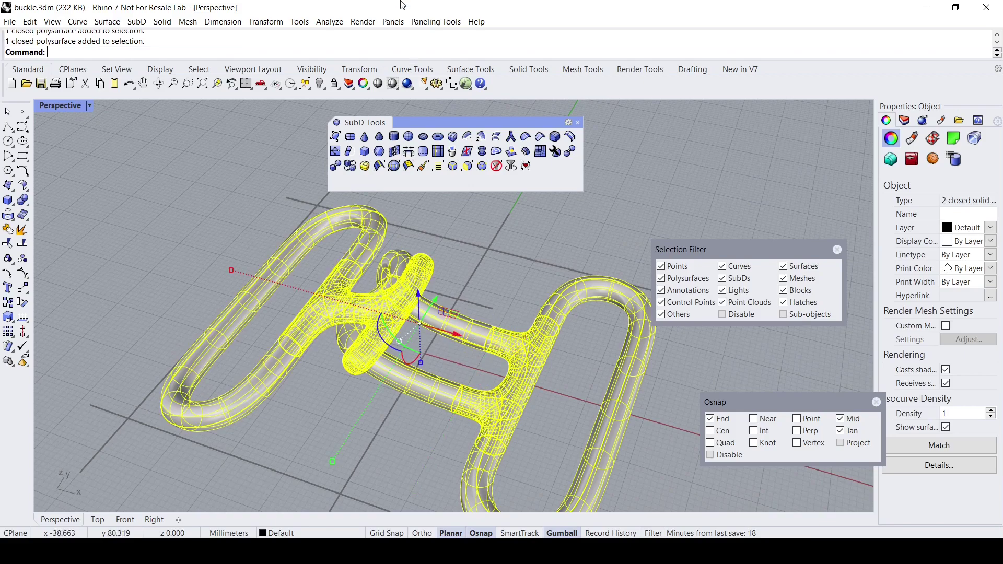
click(330, 22)
mouse_move(338, 60)
click(435, 86)
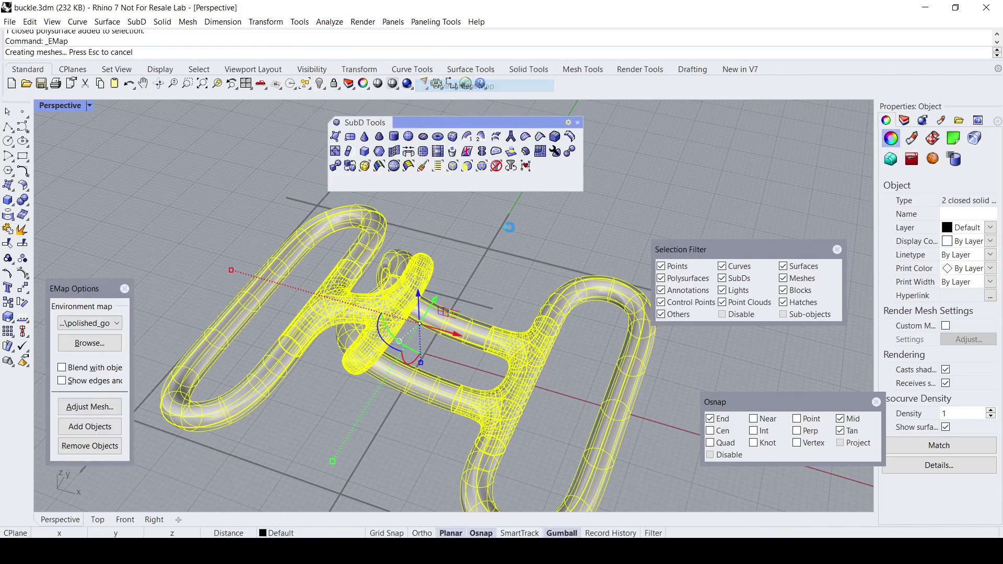
click(557, 237)
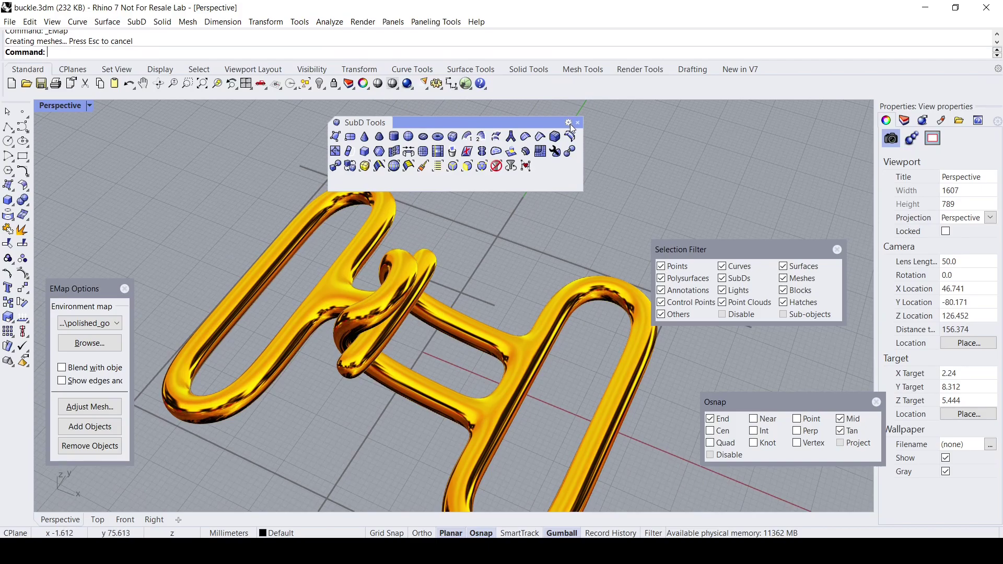
Step: Close the SubD Tools toolbar, move the Selection Filter aside and examine the gold-mapped NURBS buckle
click(577, 123)
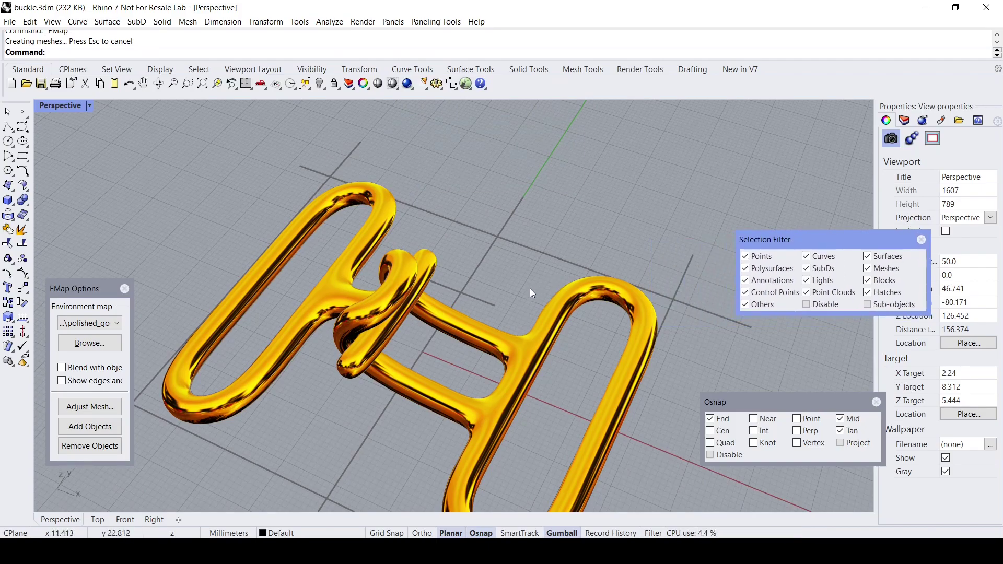
scroll(504, 252, down, 3)
scroll(433, 263, up, 5)
right_drag(433, 262, 414, 301)
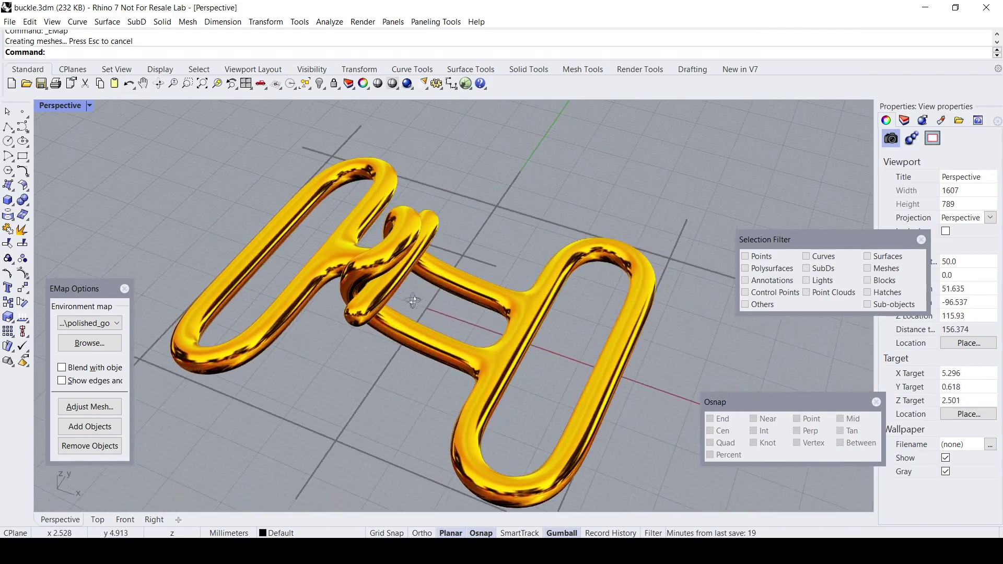